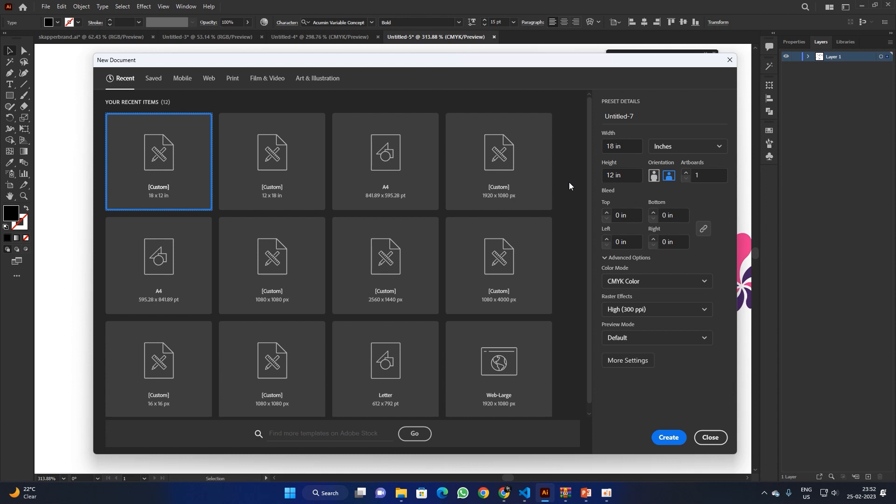
Step: Create a new A4 landscape print document in CMYK Color from the Print presets
click(425, 187)
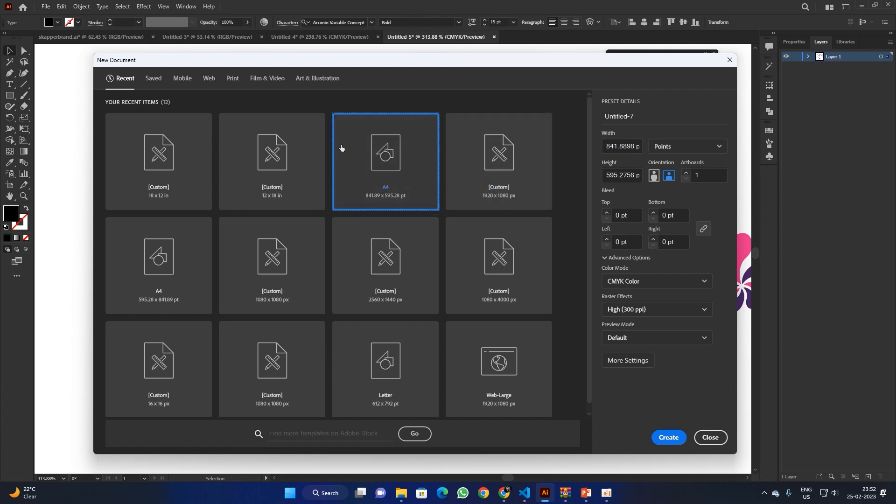
click(233, 80)
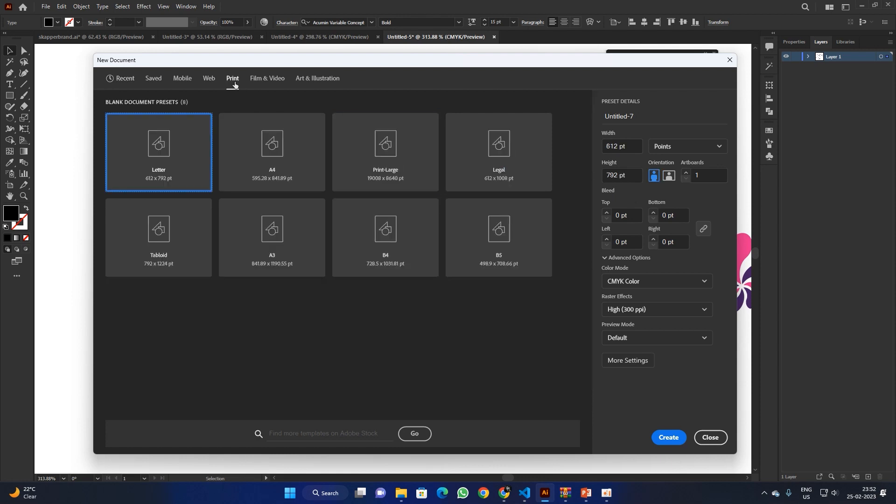
click(268, 160)
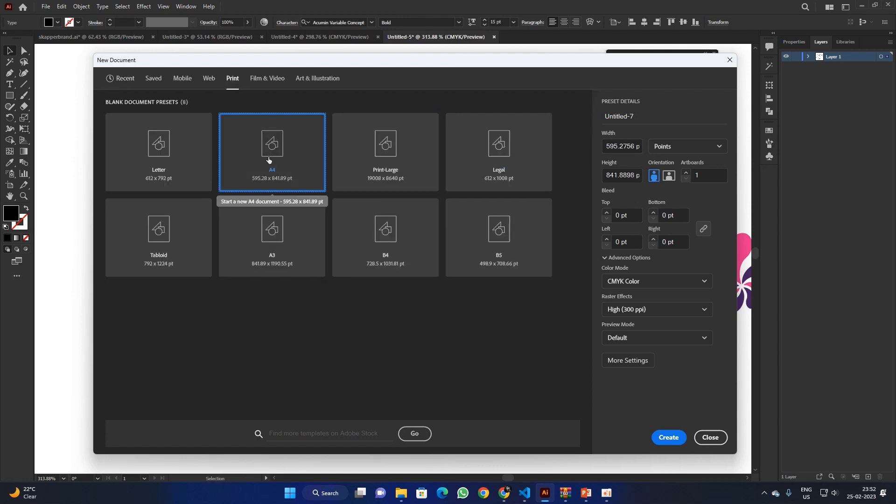
click(673, 178)
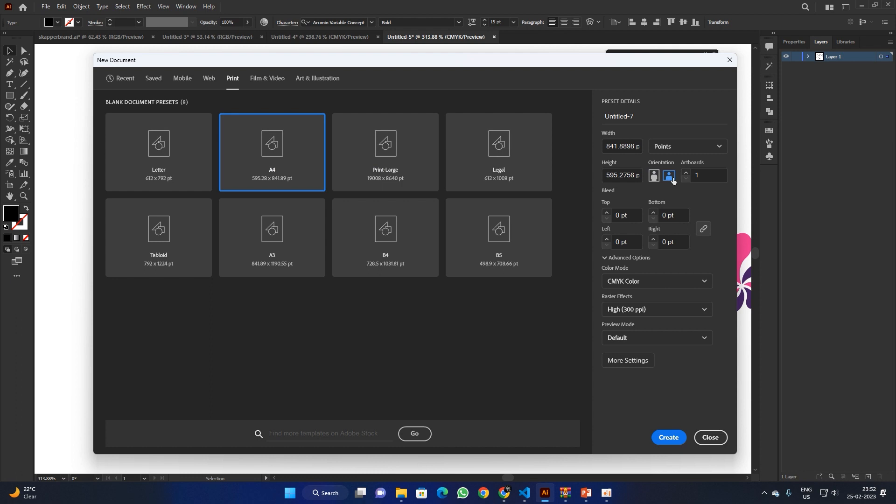
click(673, 280)
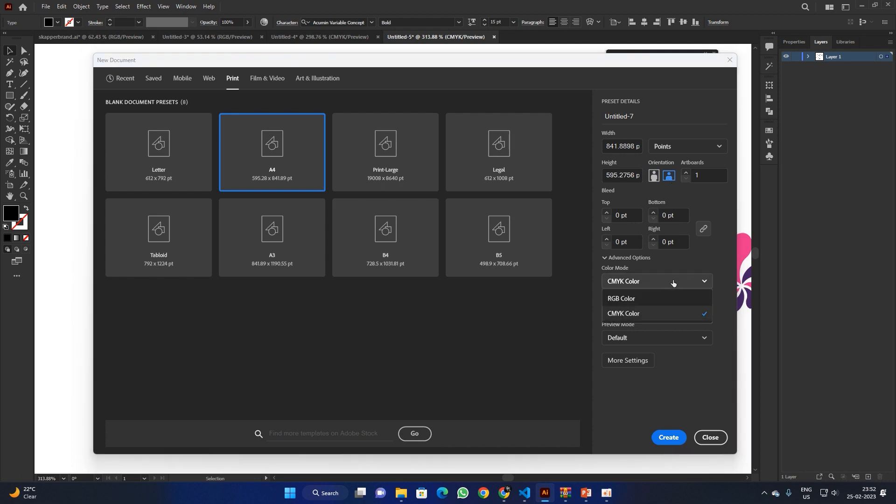
click(659, 314)
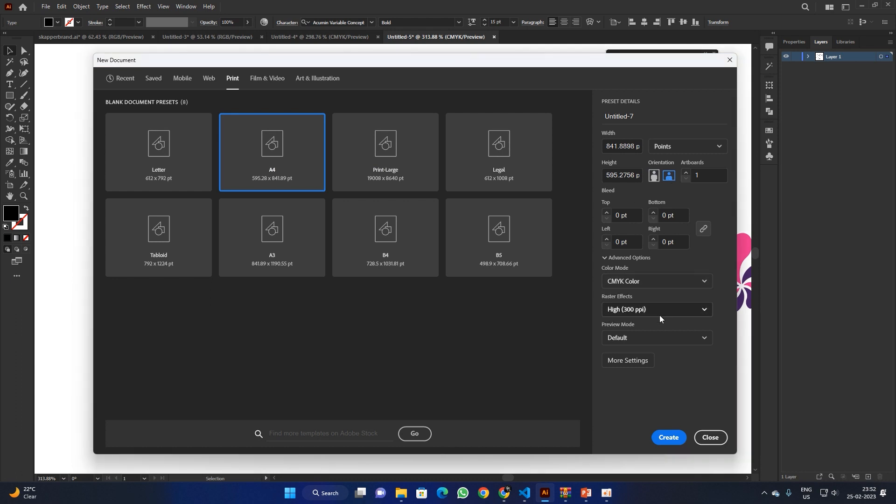
click(668, 437)
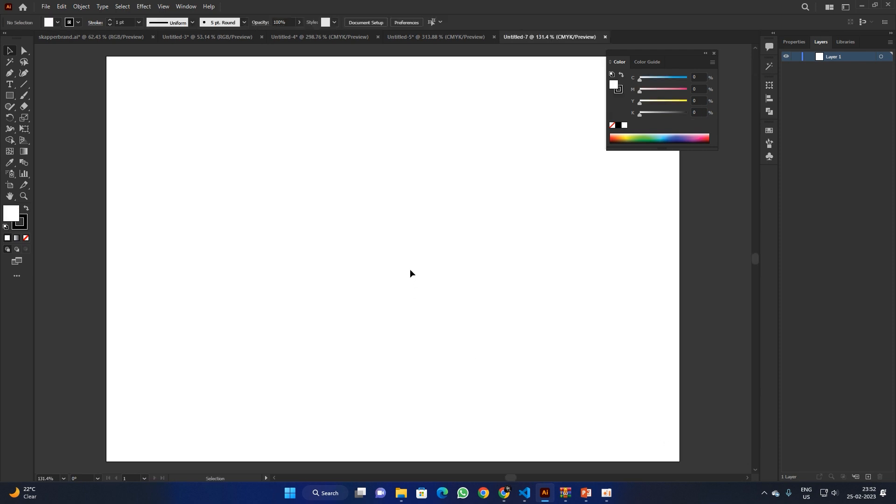
Step: Close the floating Color panel and cancel an opened Rectangle size dialog
click(714, 53)
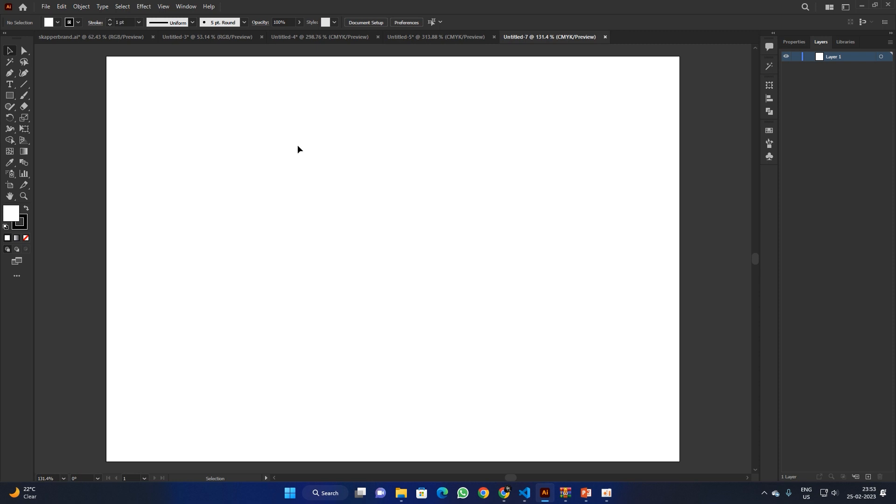
click(9, 96)
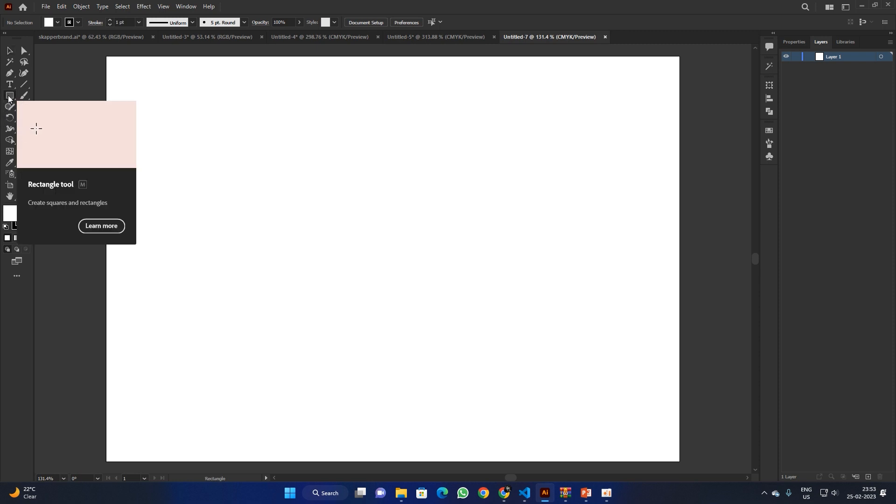
click(421, 199)
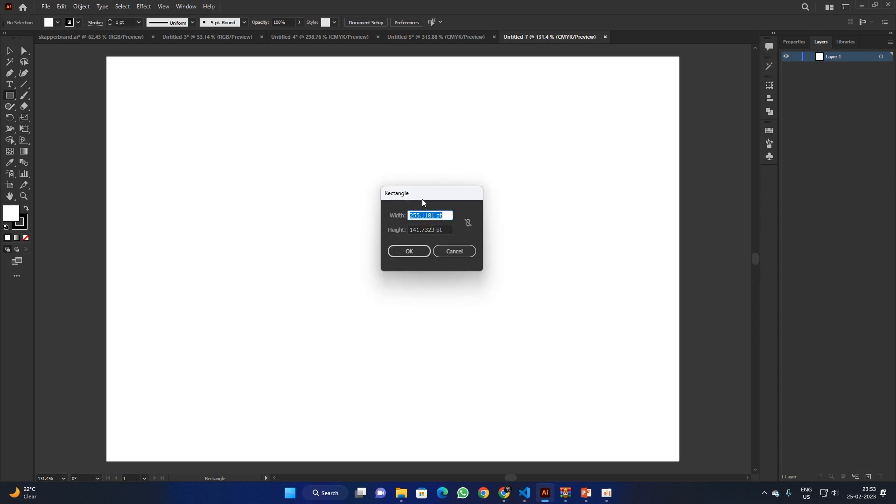
click(446, 251)
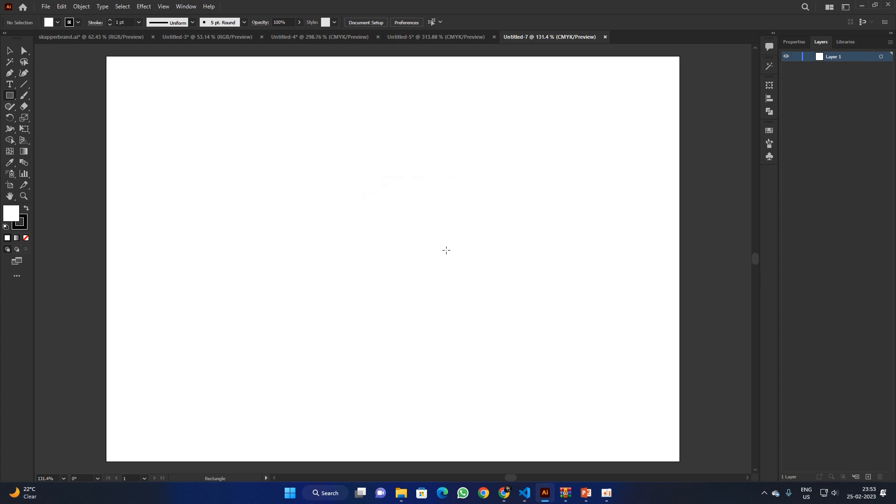
Step: Show the rulers and switch their units to millimetres
key(ctrl+r)
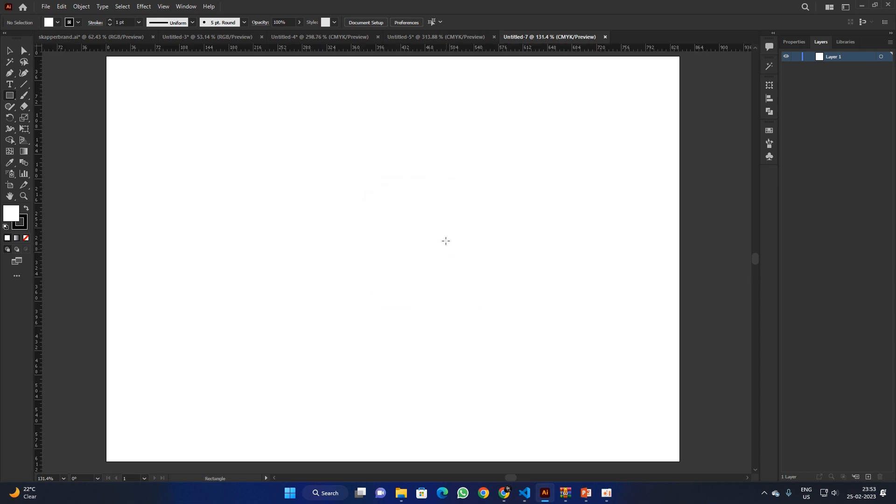
right_click(409, 49)
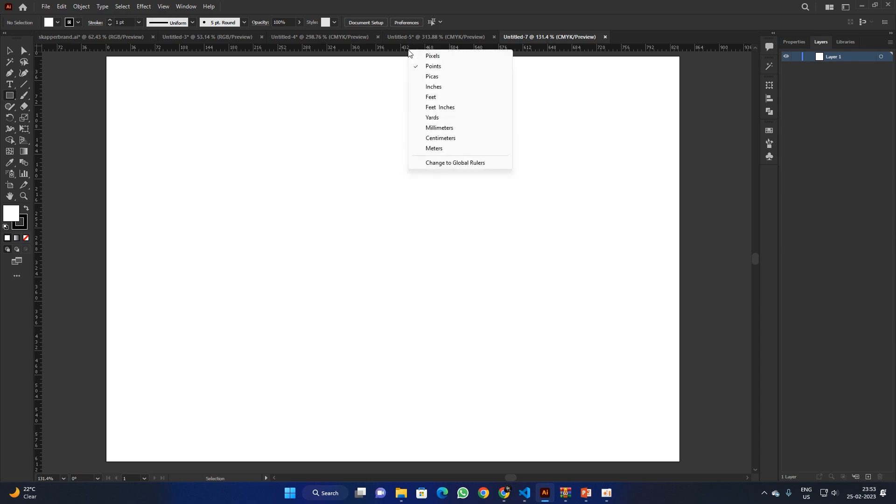
click(440, 128)
Step: Draw a rectangle 90 mm wide and 50 mm high through the Rectangle dialog
click(387, 200)
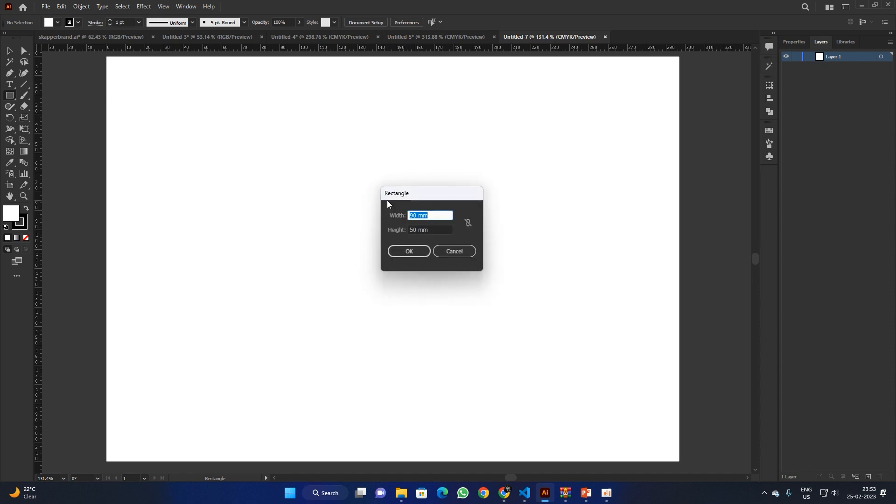
click(426, 216)
drag(437, 215, 408, 215)
drag(419, 215, 403, 232)
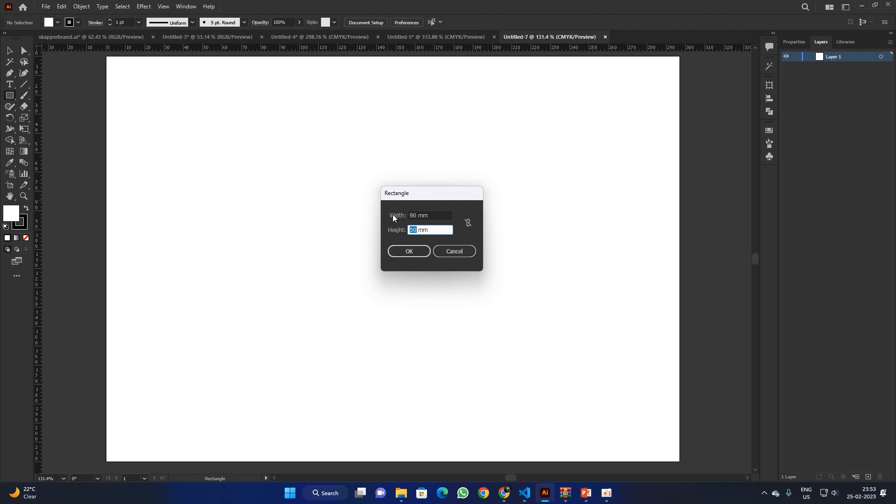
key(shift+Tab)
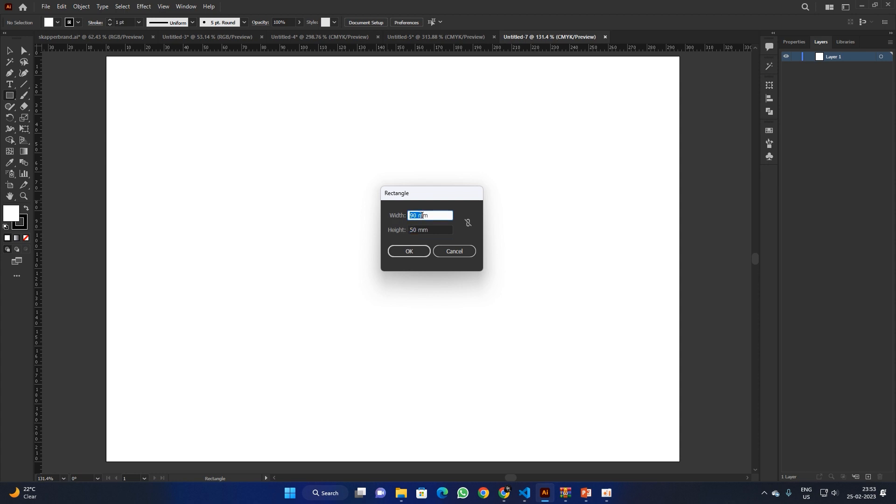
drag(410, 229, 431, 230)
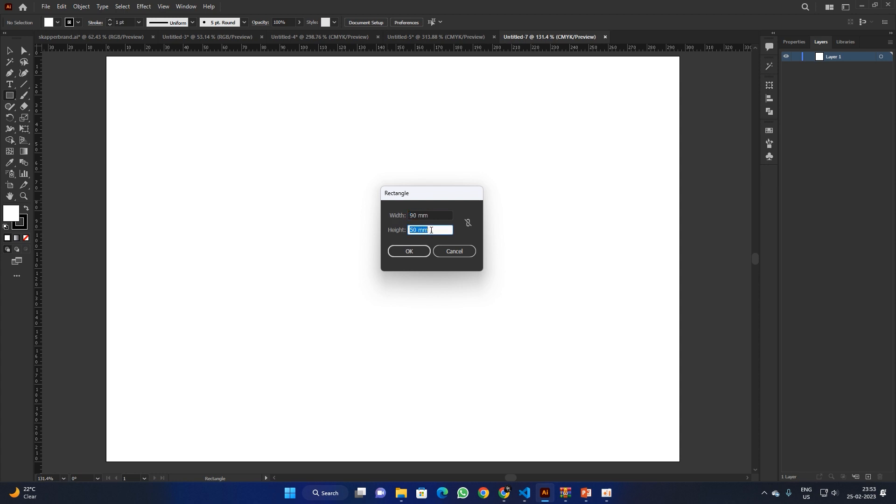
click(435, 230)
key(shift+Tab)
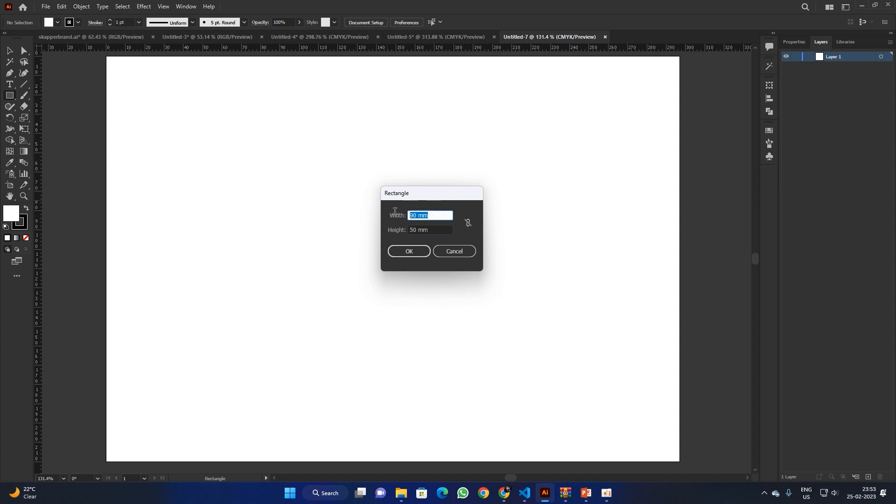
key(Tab)
click(439, 228)
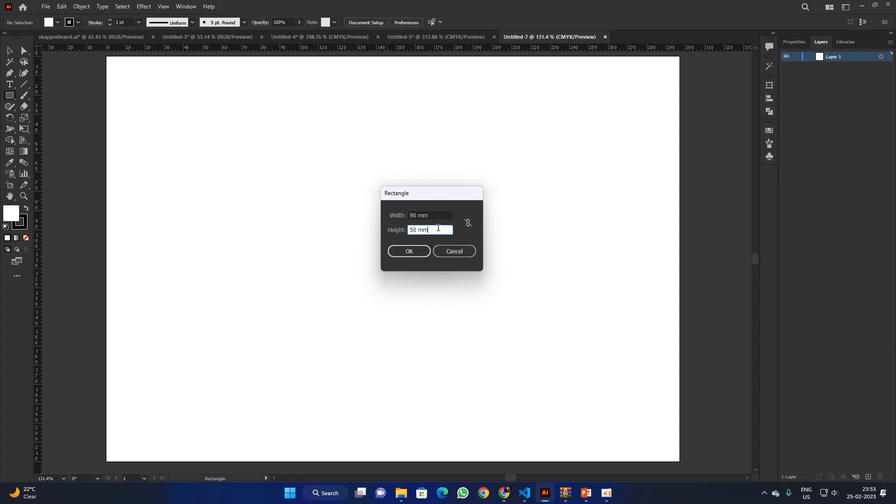
click(419, 248)
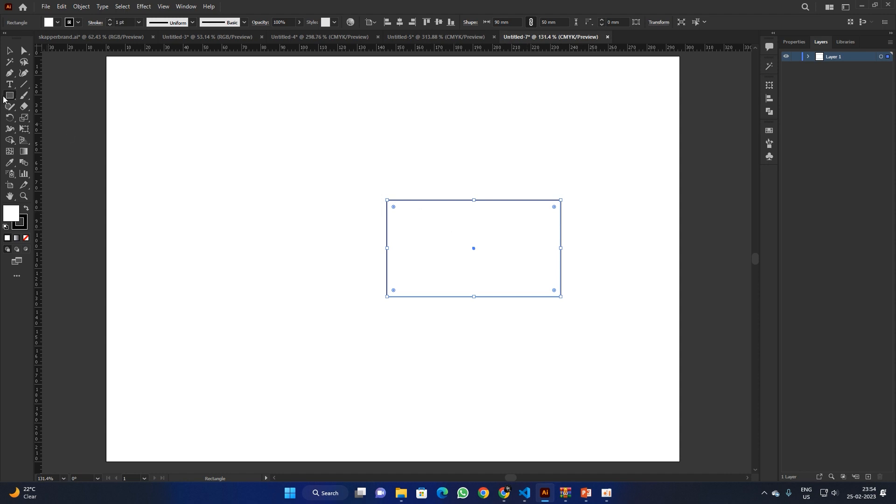
Step: Centre the card rectangle horizontally and vertically on the artboard
click(9, 51)
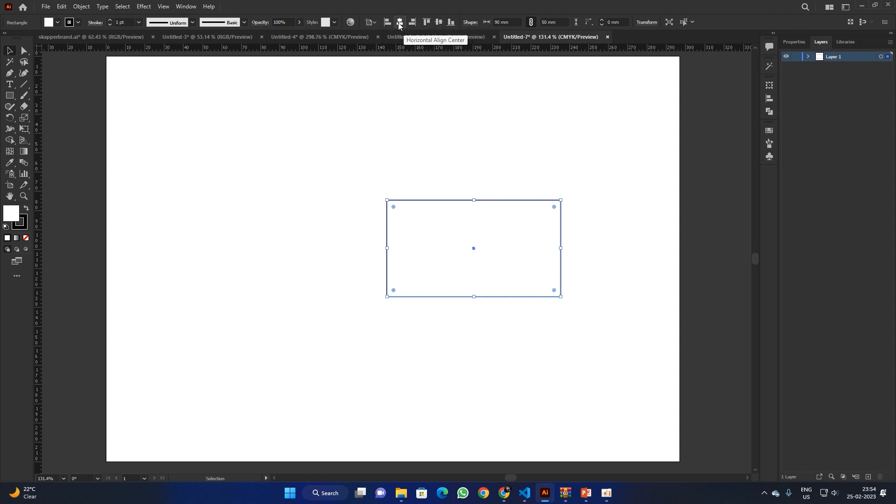
click(371, 21)
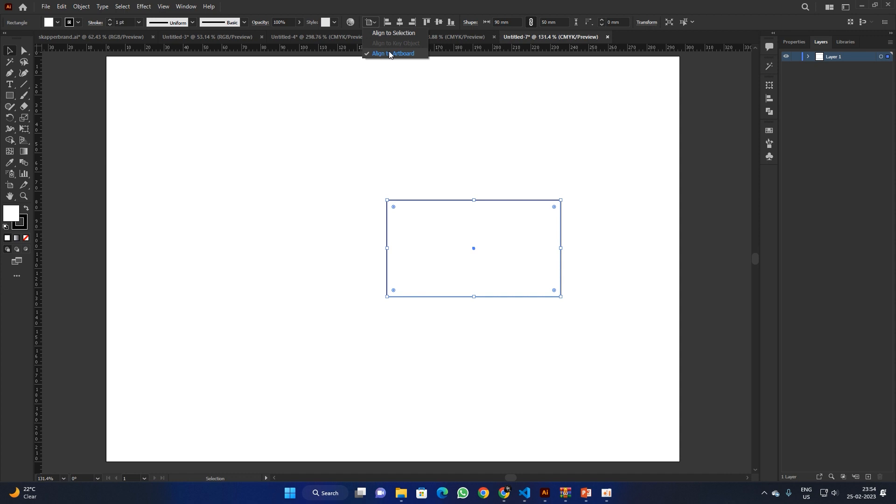
click(400, 22)
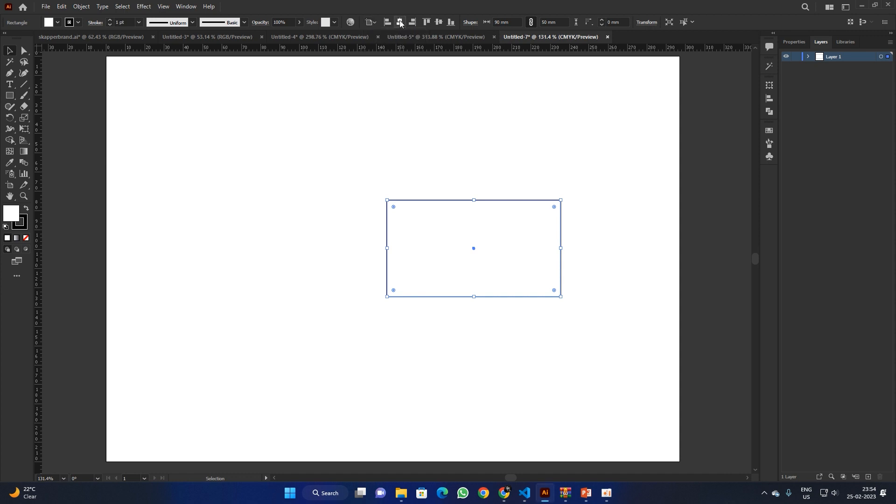
click(399, 22)
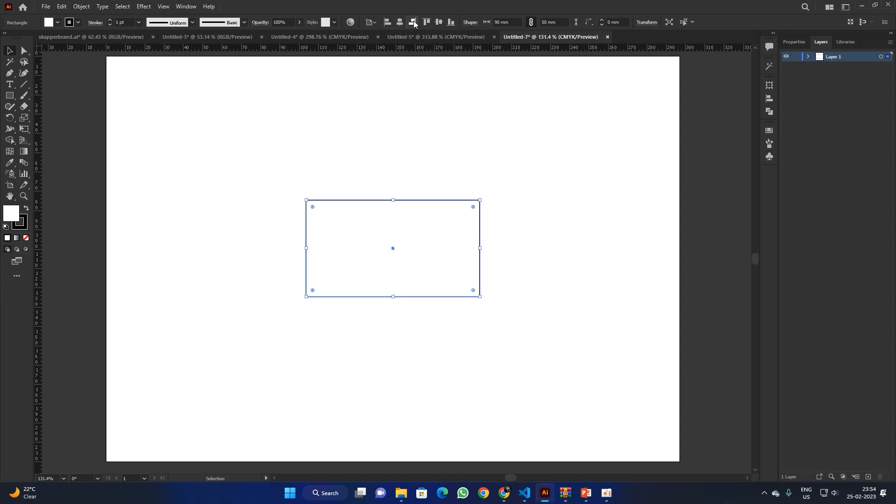
click(440, 21)
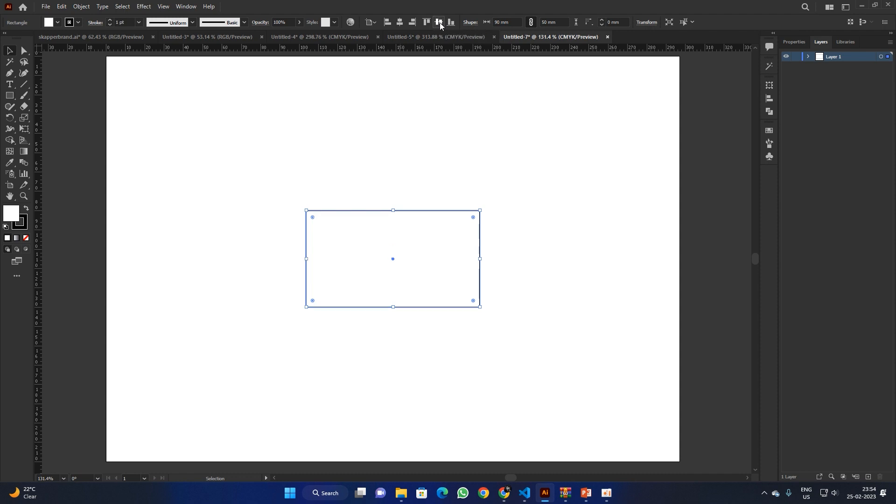
Step: Thin the rectangle's stroke to 0.25 pt and reselect the card rectangle
click(480, 183)
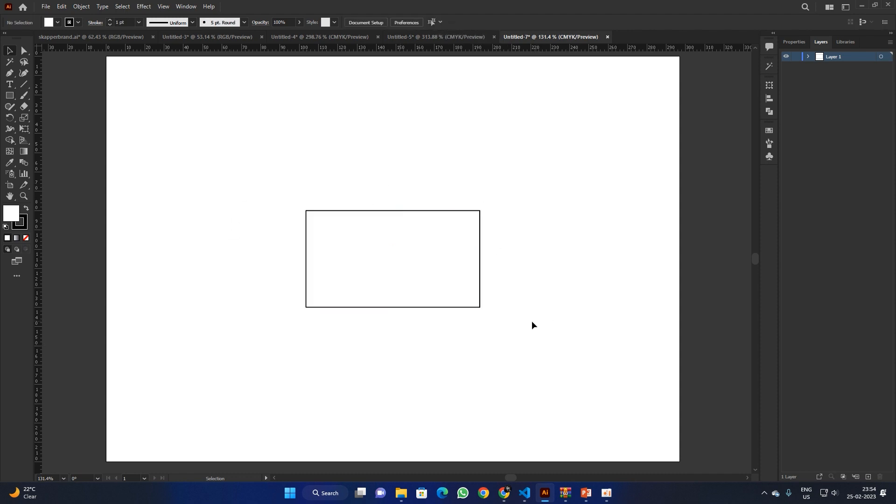
drag(313, 222, 532, 354)
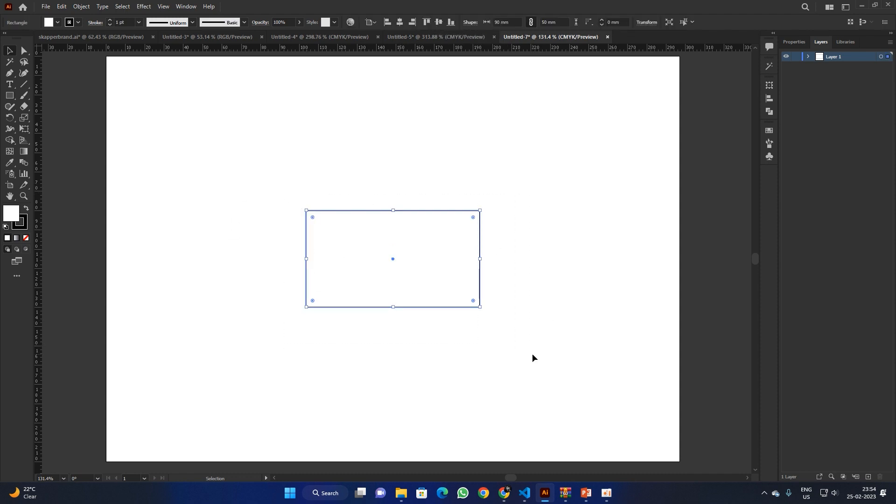
click(110, 25)
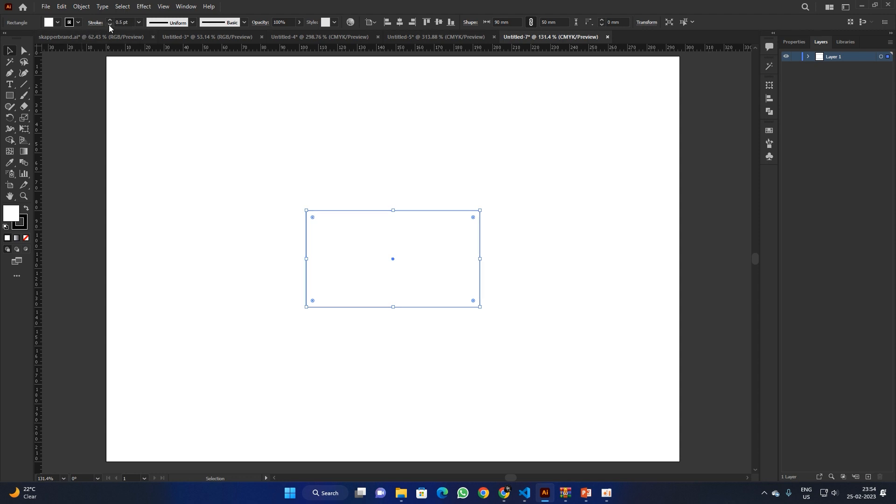
click(110, 25)
click(264, 210)
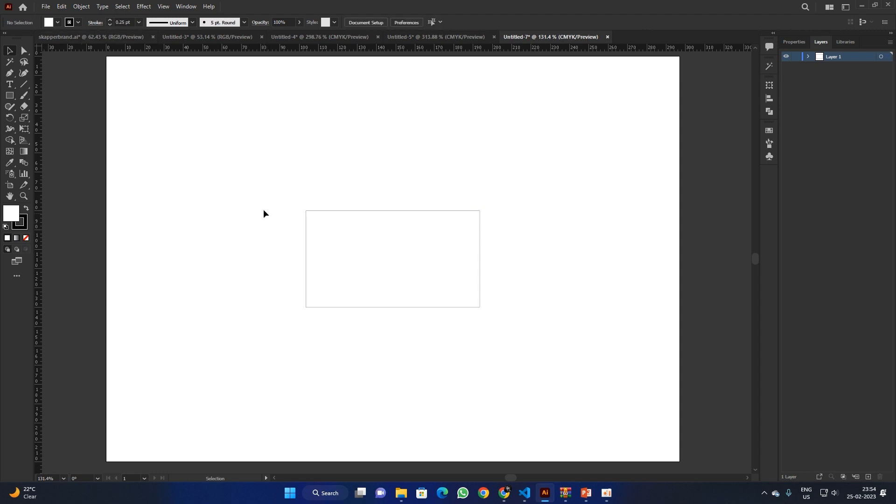
drag(271, 192, 532, 343)
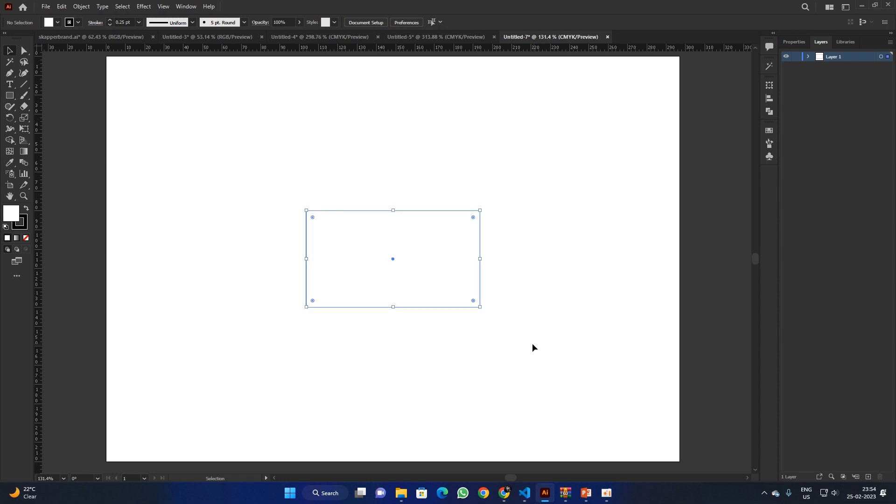
Step: Create a 2 mm outward offset path around the card rectangle
click(82, 6)
mouse_move(138, 234)
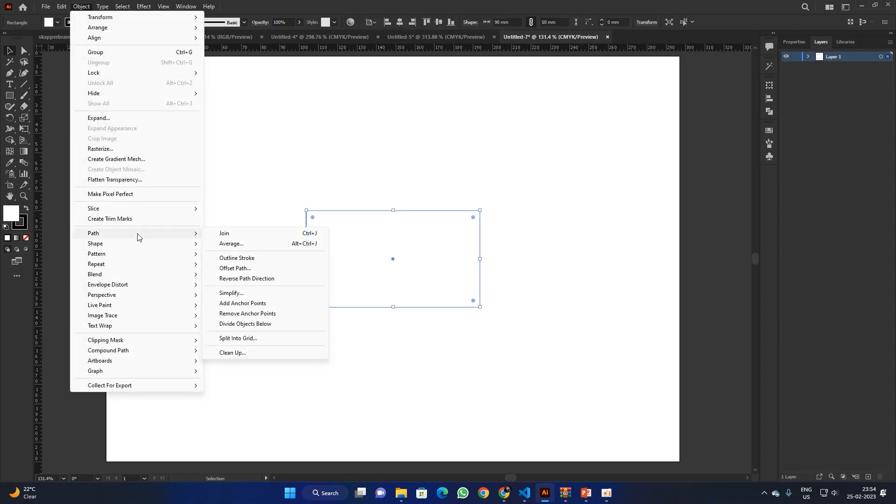
click(261, 269)
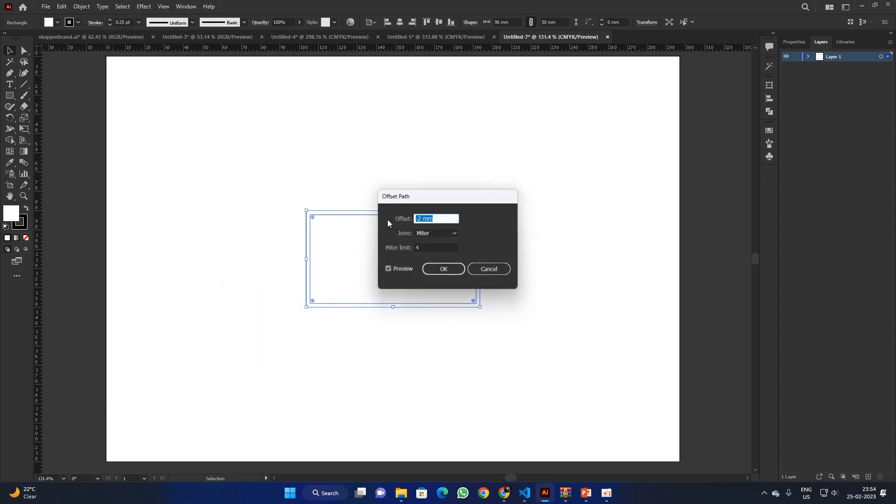
text(2)
click(433, 269)
key(ctrl+space)
drag(365, 220, 462, 261)
drag(292, 193, 312, 141)
key(ctrl+z)
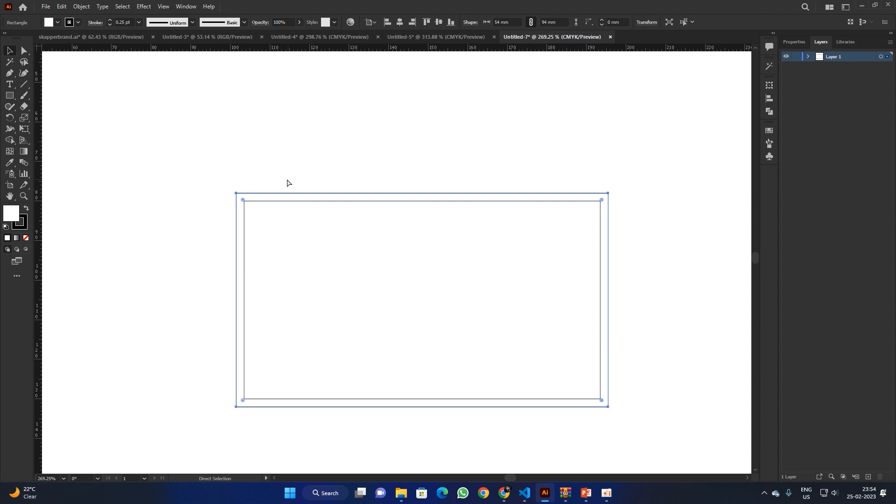
Step: Give the offset outline a red stroke and reselect the inner card rectangle
click(23, 225)
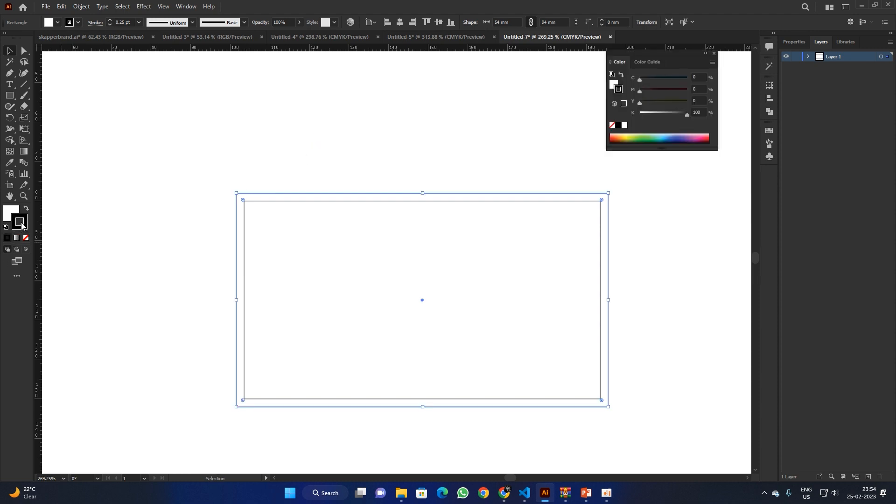
double_click(22, 224)
click(443, 183)
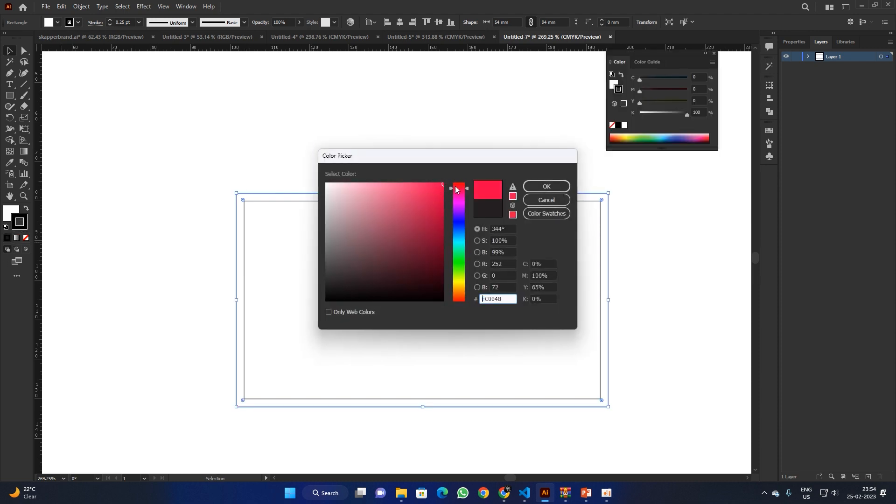
drag(456, 185, 452, 176)
click(541, 186)
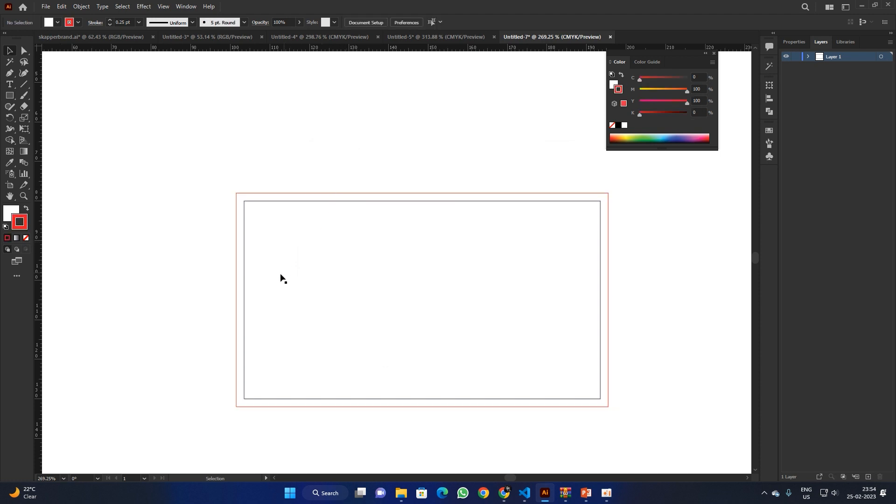
drag(242, 280, 203, 206)
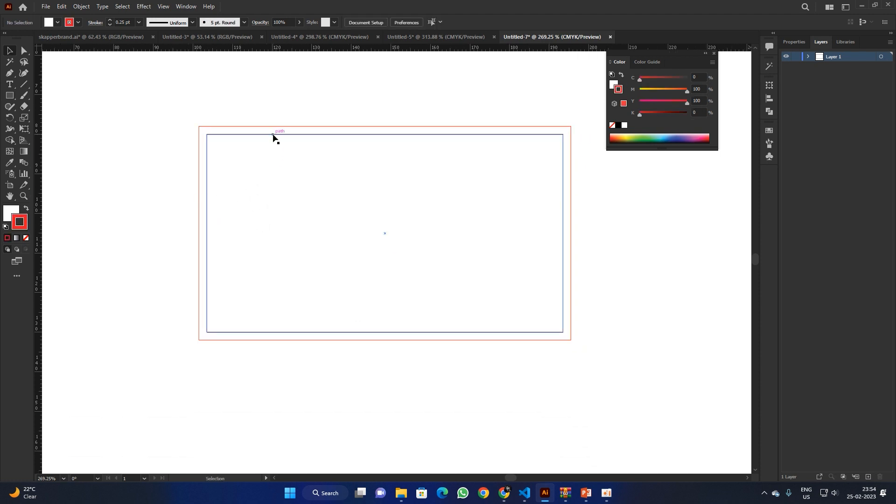
click(271, 134)
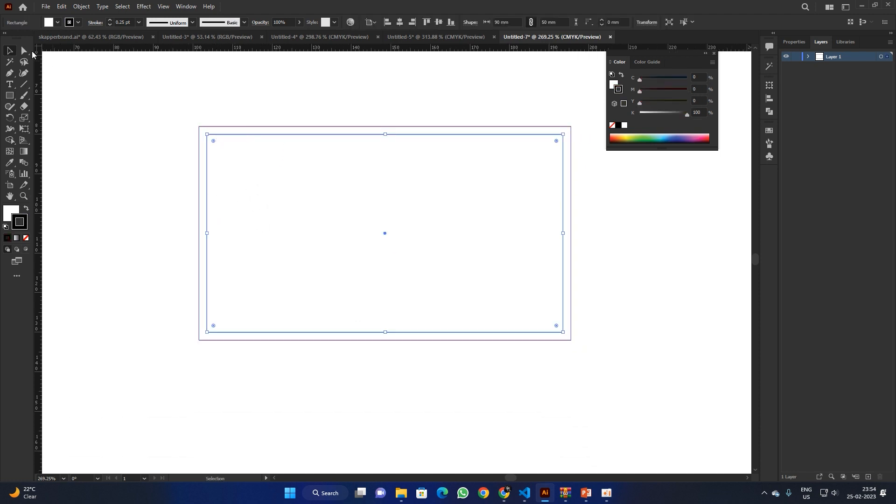
Step: Apply an Offset Path of -2 mm to the card rectangle, giving an 86 × 46 mm inset outline
click(81, 7)
mouse_move(114, 232)
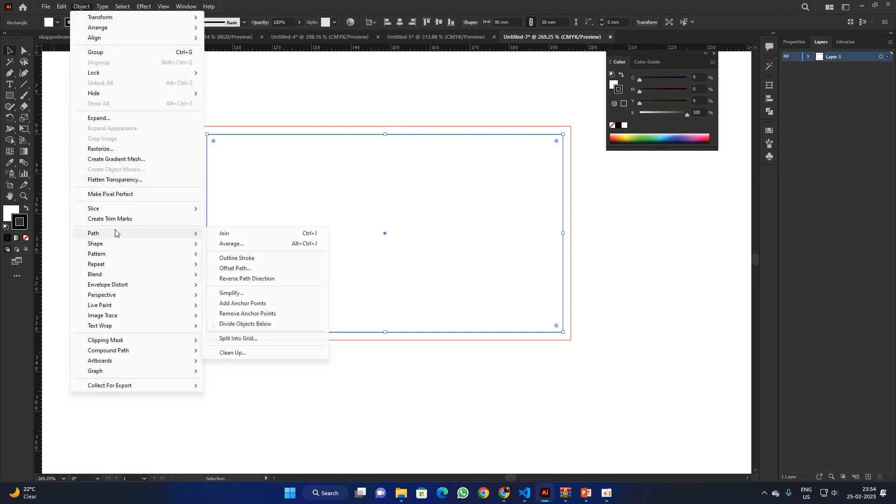
click(261, 271)
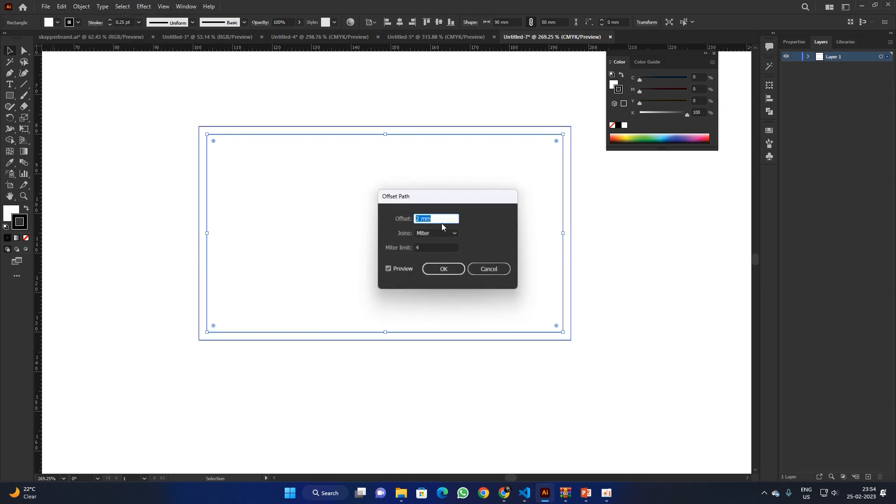
drag(437, 219, 420, 219)
text(-2)
click(431, 266)
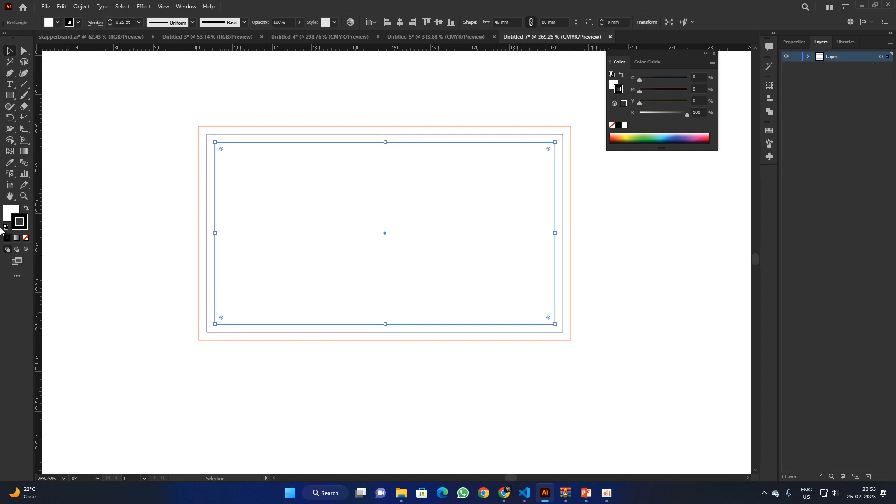
Step: Set the inset rectangle's stroke to a light cyan
double_click(19, 221)
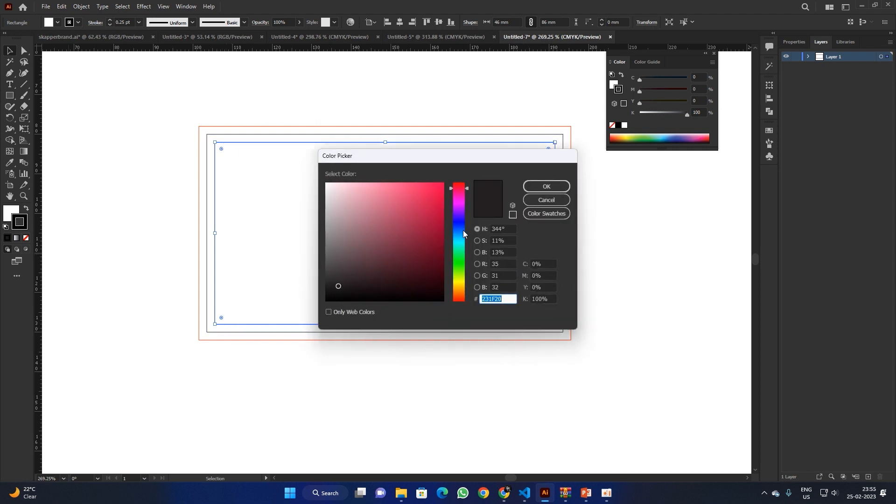
drag(462, 232, 457, 245)
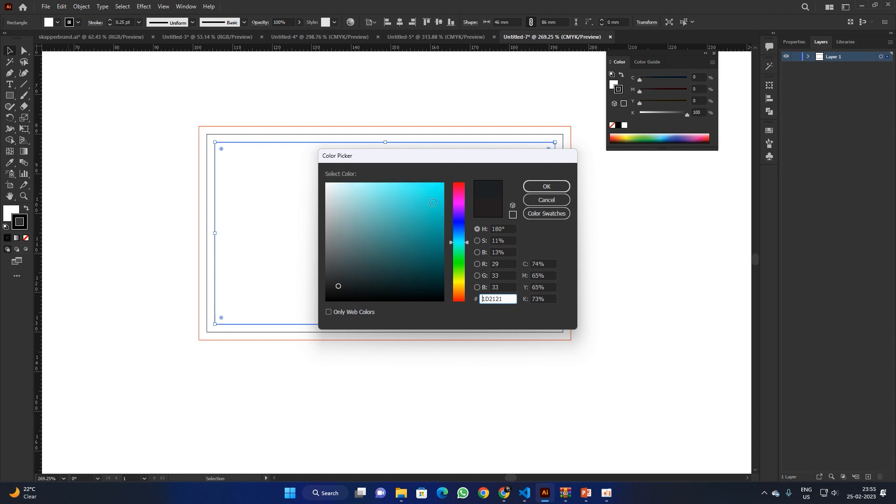
click(428, 189)
click(554, 187)
Step: Select all three nested rectangles to check their red, black and cyan outlines
click(491, 85)
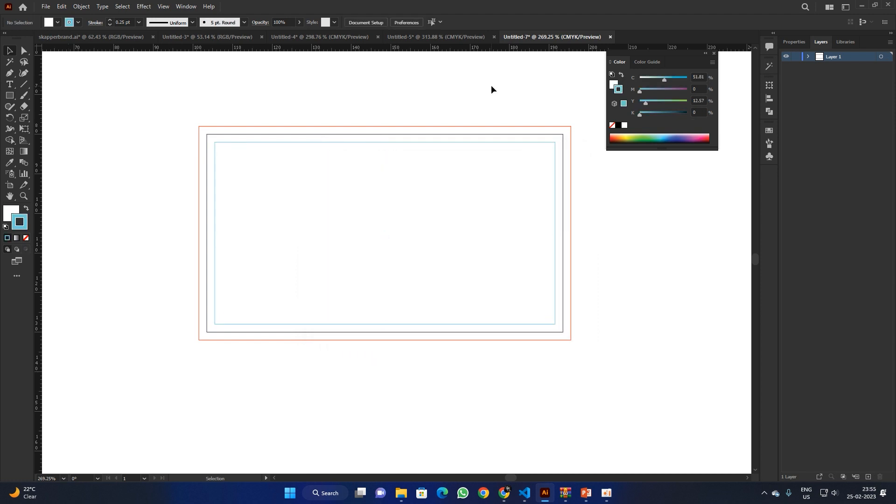
drag(198, 156, 617, 386)
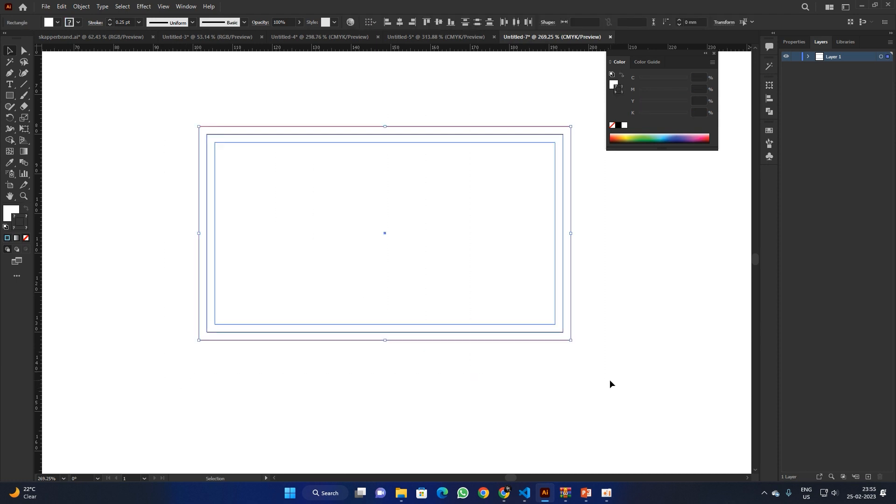
click(178, 114)
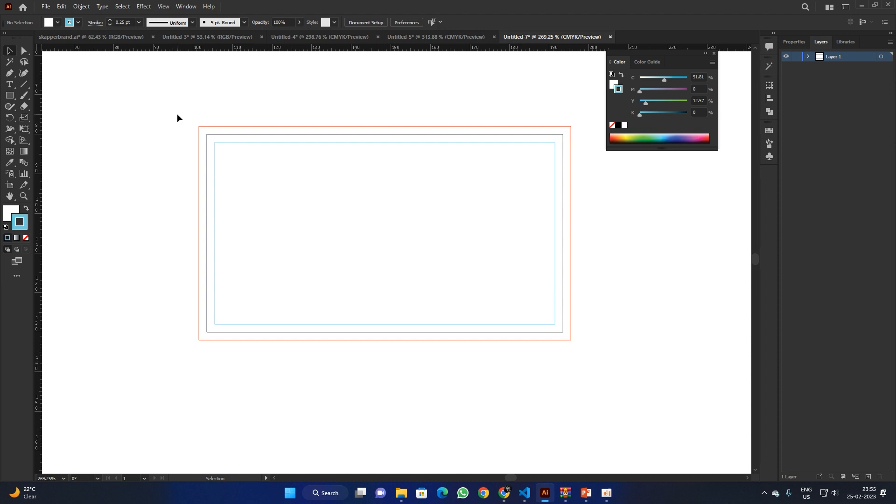
drag(177, 113, 611, 376)
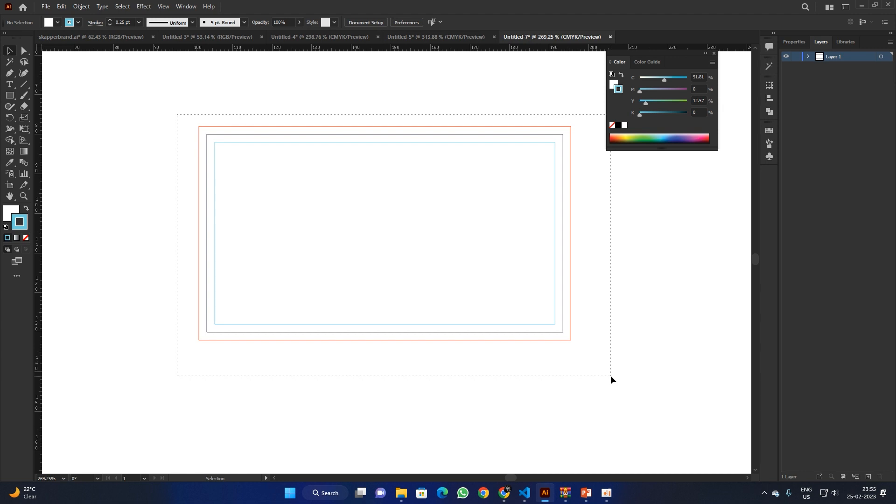
drag(611, 377, 611, 376)
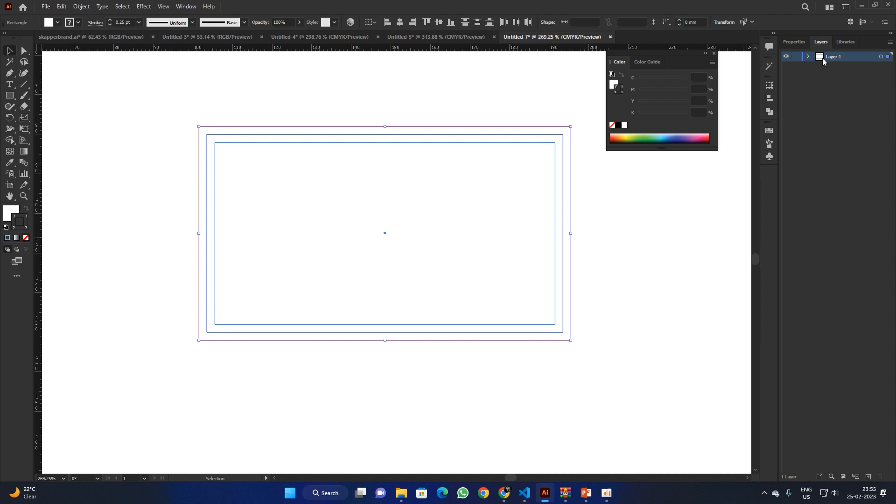
Step: Rename Layer 1 to 'Template' and add a new layer above it
click(581, 291)
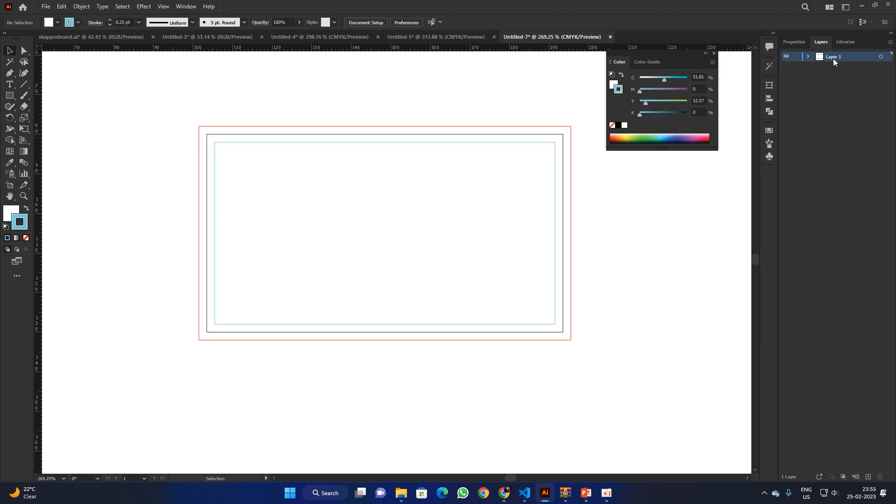
drag(844, 57, 792, 56)
text(Template)
key(Return)
click(868, 476)
Step: Drag ruler guides onto the card's right, left and top edges, then zoom in
drag(39, 150, 564, 131)
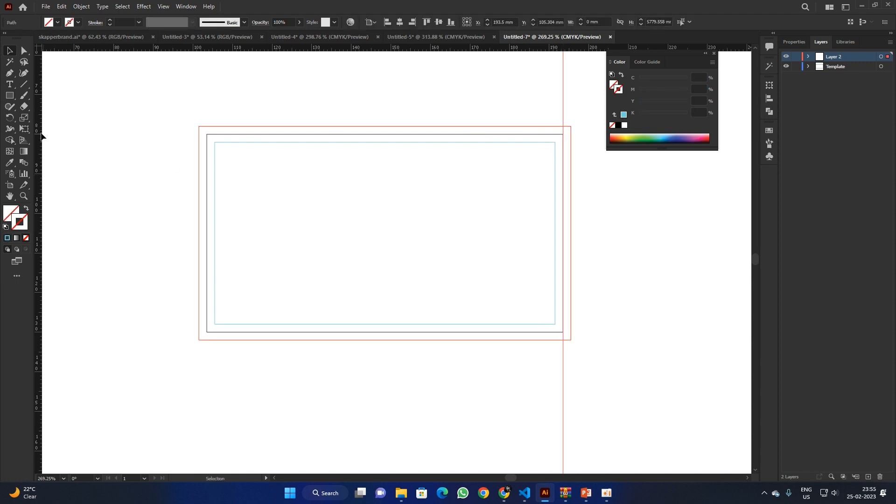
drag(41, 135, 208, 141)
drag(214, 143, 207, 138)
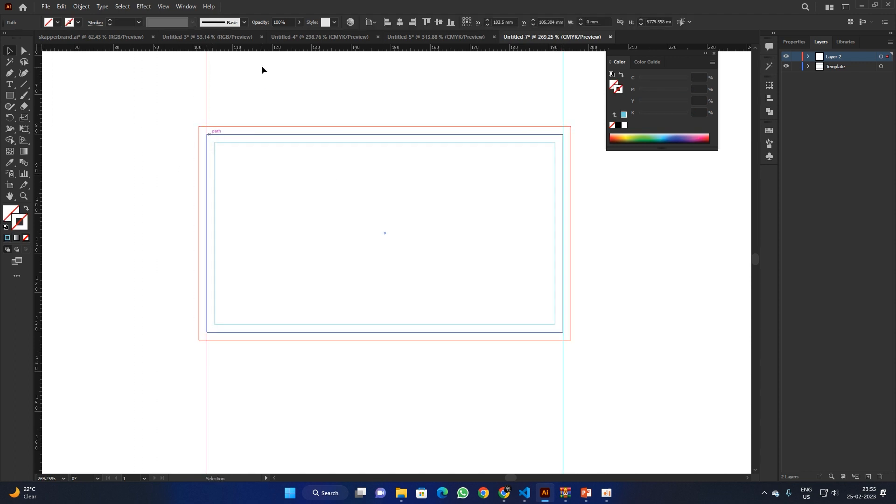
click(208, 127)
drag(209, 126, 210, 333)
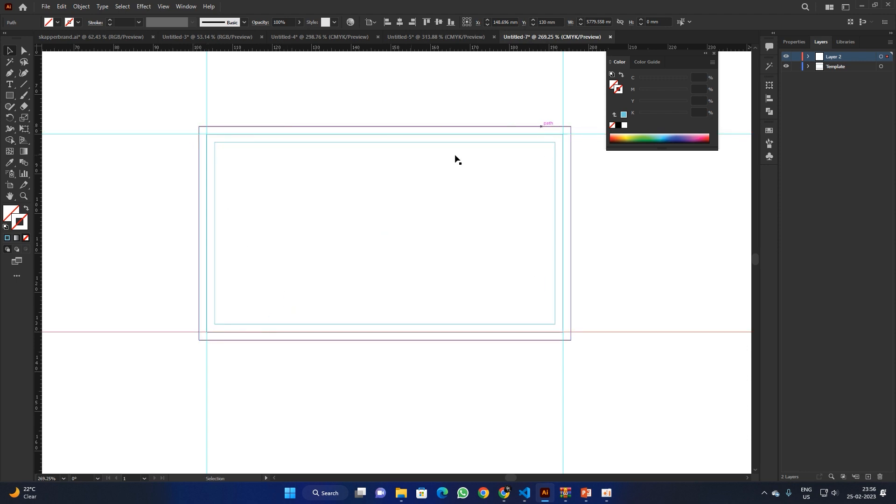
scroll(432, 260, down, 4)
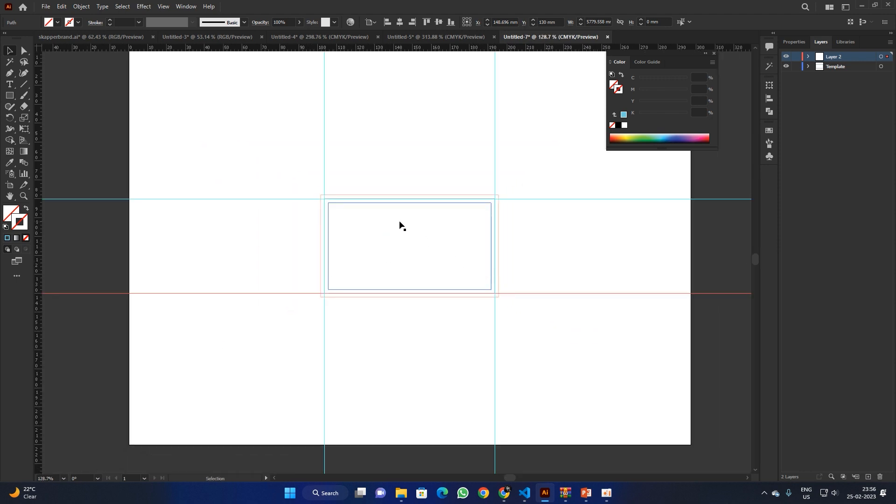
drag(329, 222, 324, 270)
drag(309, 241, 352, 278)
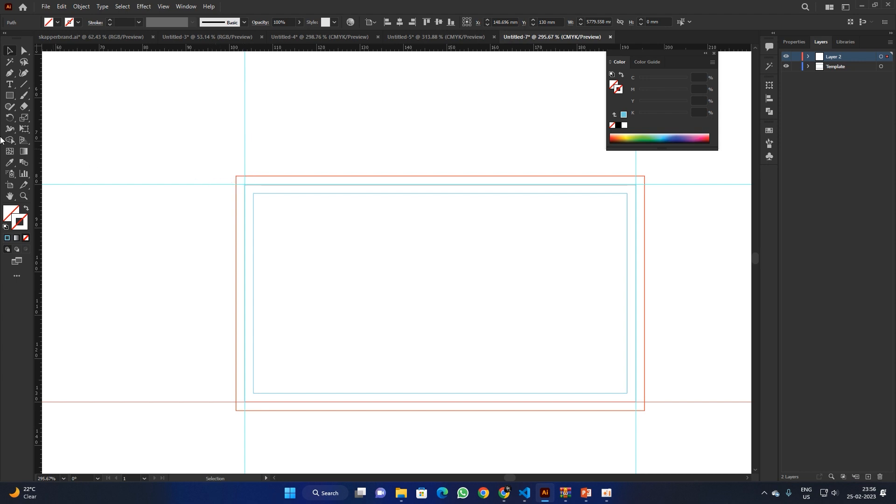
Step: Draw a 5 mm vertical line with the Line Segment tool's settings
click(22, 87)
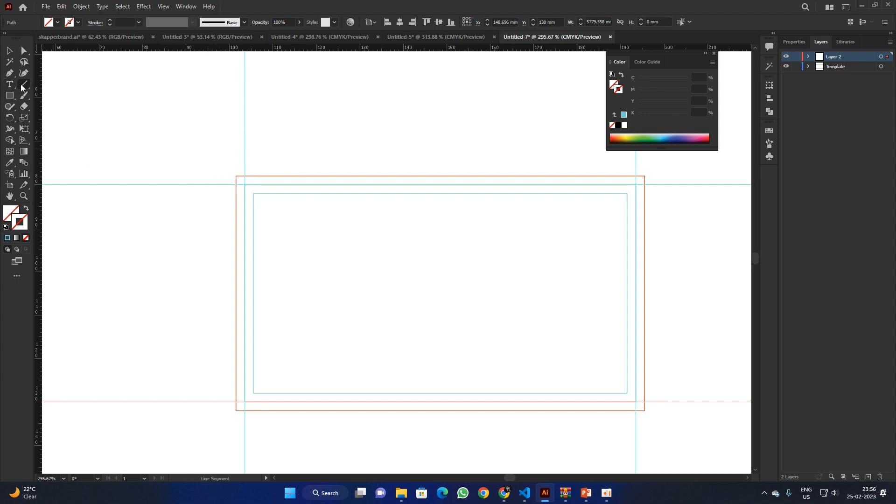
click(154, 106)
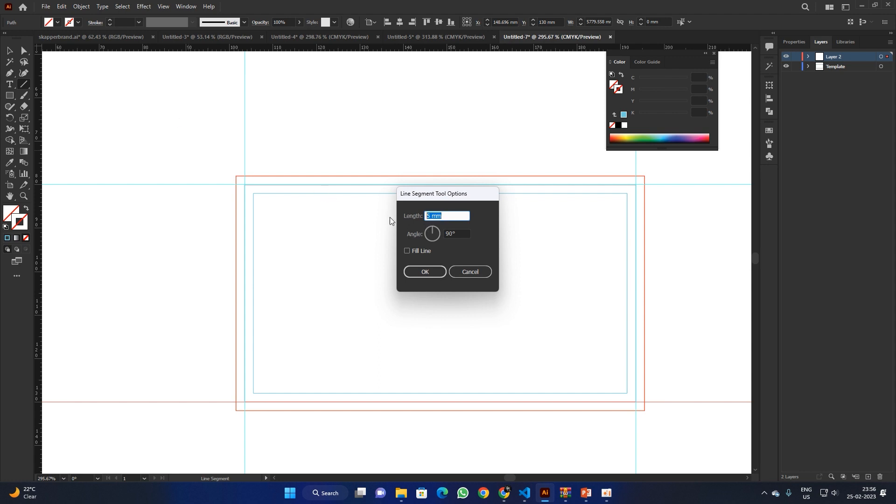
key(Tab)
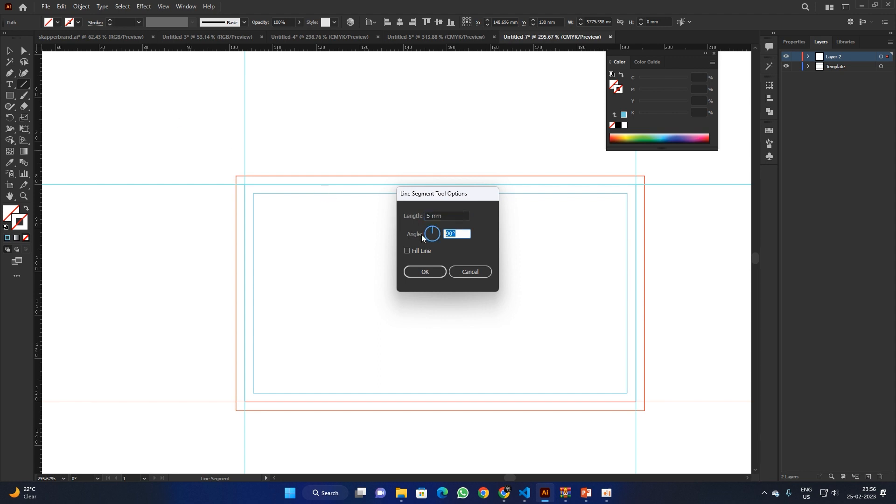
click(427, 273)
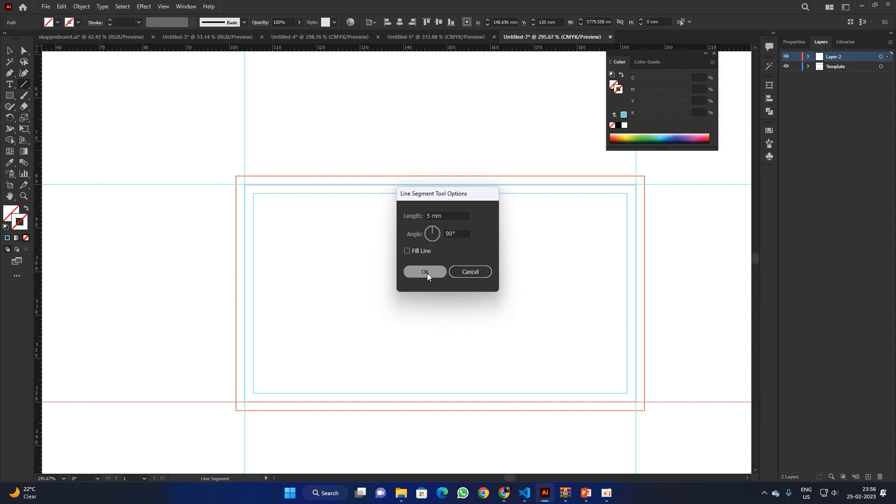
Step: Give the 5 mm line a black stroke
key(v)
drag(120, 78, 167, 121)
double_click(20, 226)
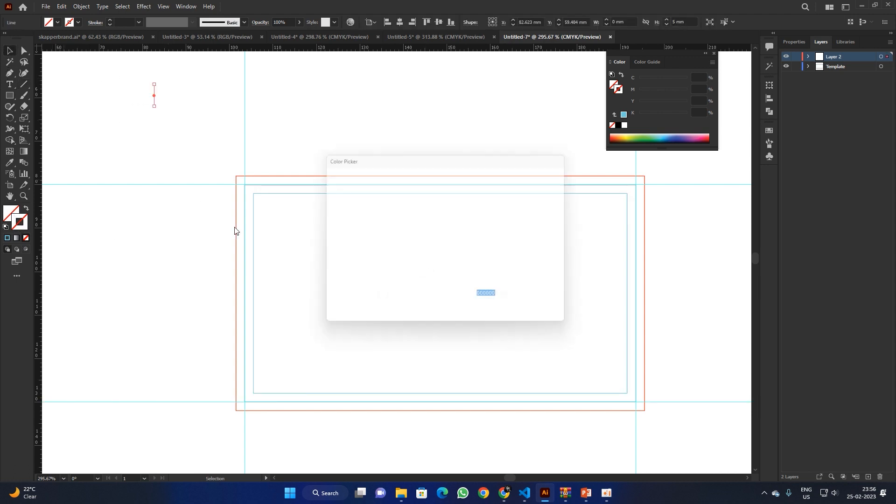
click(546, 187)
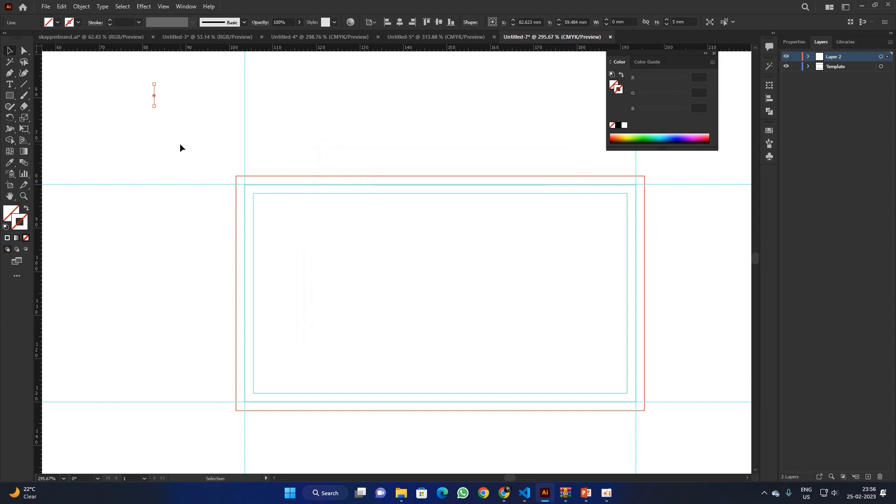
click(180, 145)
key(ctrl+a)
click(7, 239)
double_click(21, 223)
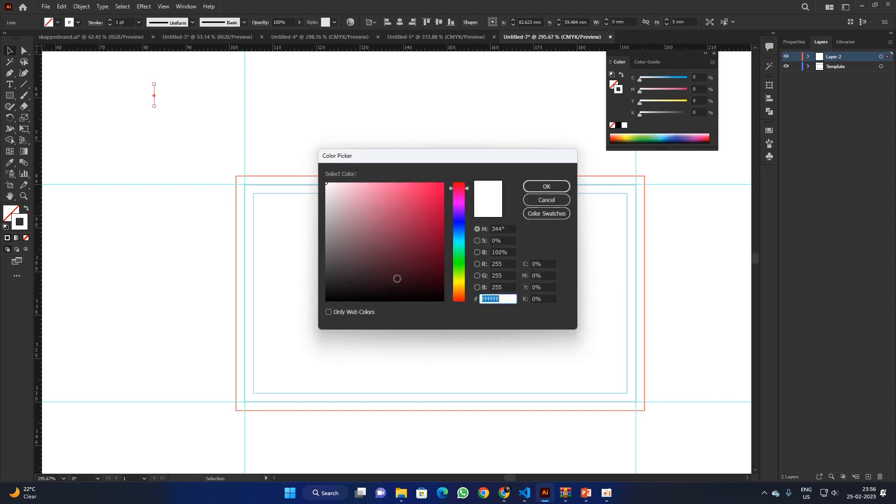
click(527, 186)
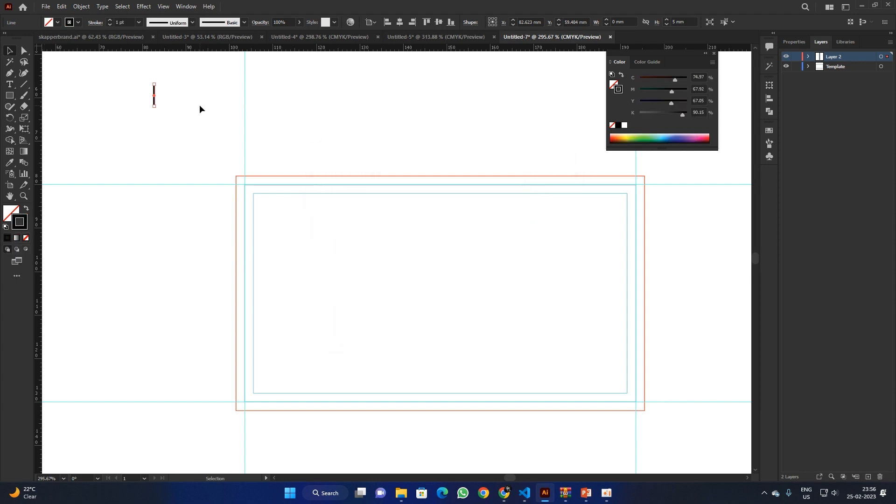
Step: Reduce the line's stroke weight to 0.5 pt
click(133, 81)
drag(167, 118, 167, 119)
click(110, 24)
click(109, 24)
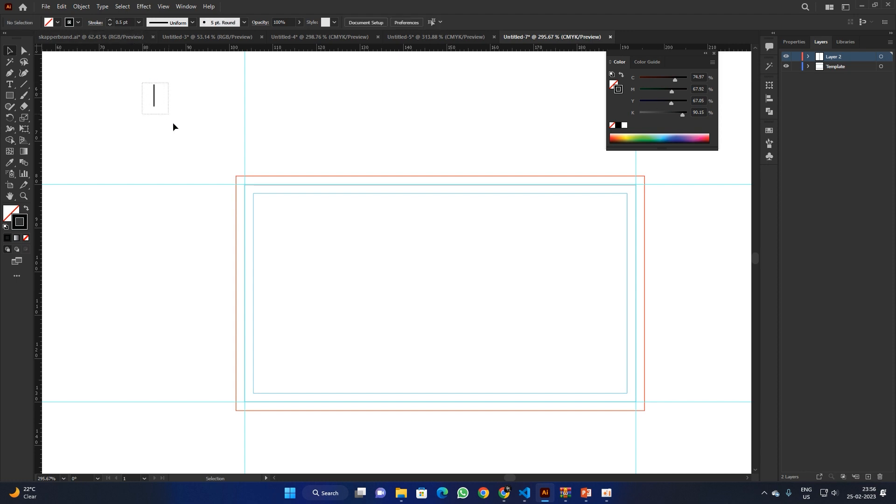
Step: Make the short line a 0.25 pt dashed stroke
click(109, 25)
click(102, 24)
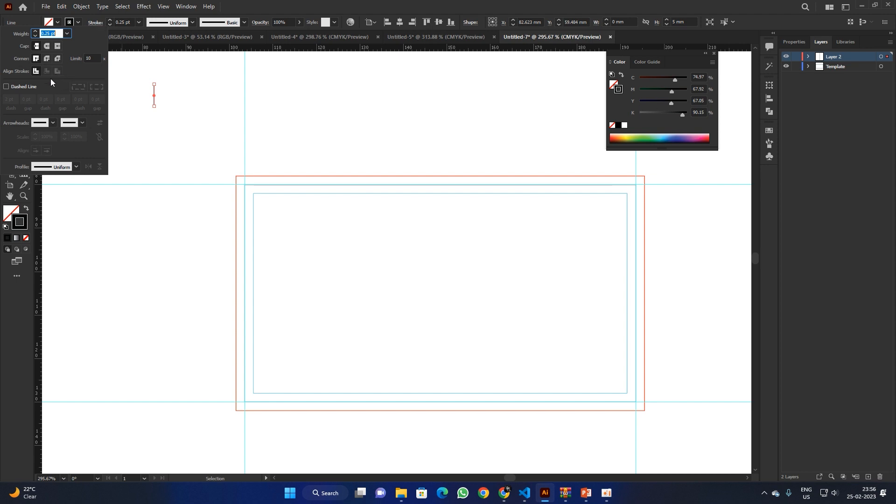
click(27, 86)
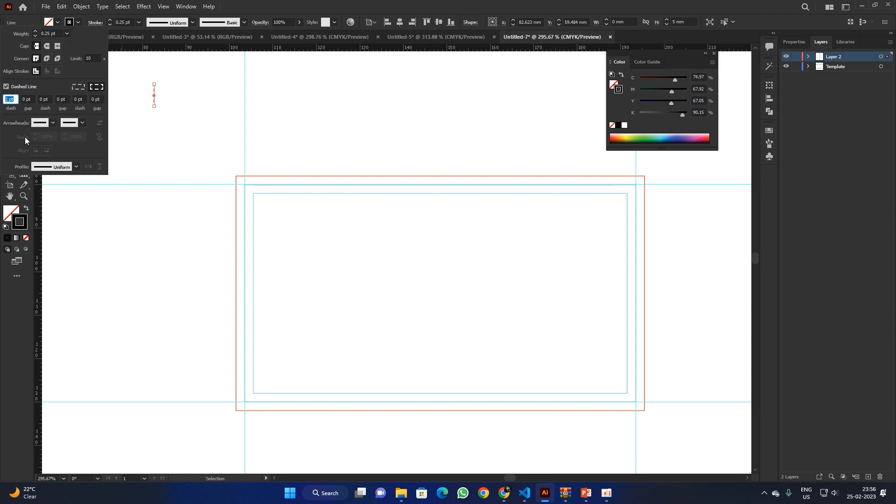
Step: Move the dashed line onto the vertical guide above the card's top-left corner
click(210, 87)
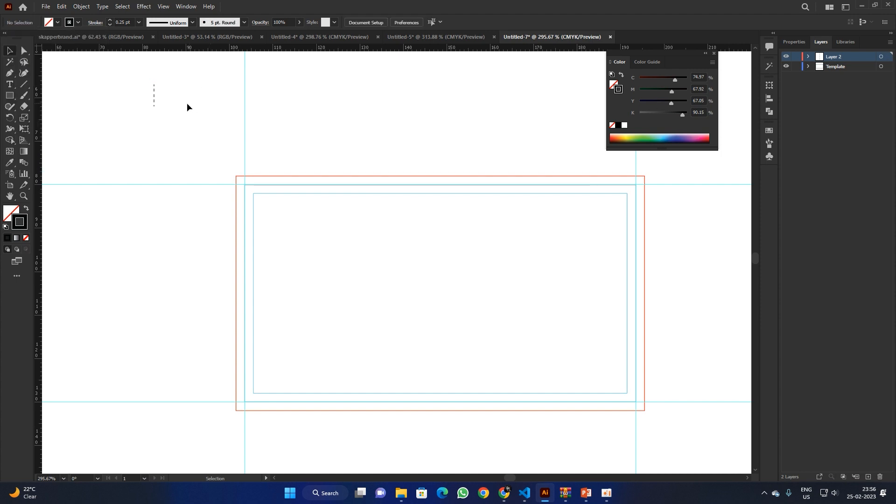
click(154, 98)
drag(157, 113, 127, 150)
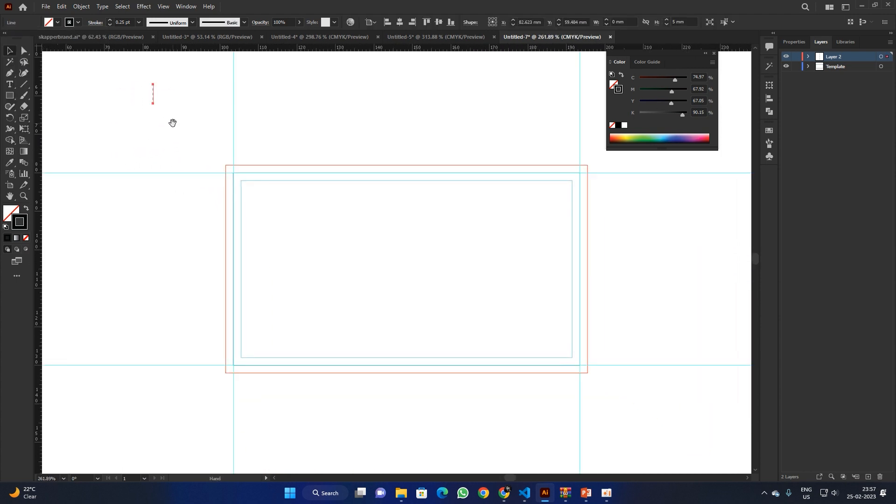
click(148, 99)
drag(135, 93, 352, 200)
drag(279, 162, 295, 179)
drag(247, 160, 276, 173)
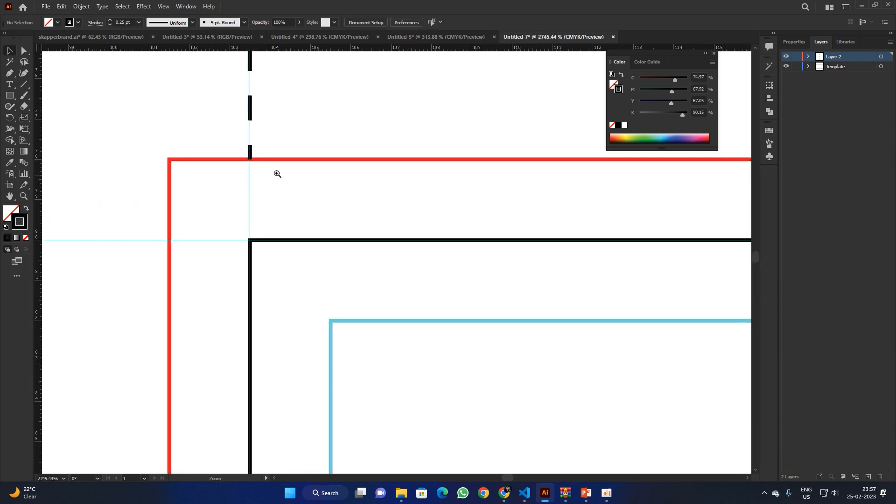
alt+click(230, 182)
alt+click(309, 202)
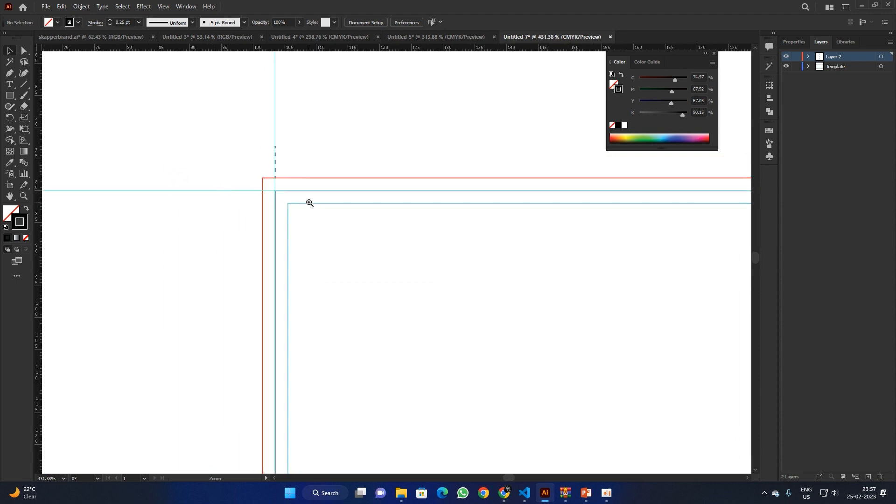
alt+click(262, 194)
alt+click(223, 173)
drag(223, 173, 204, 162)
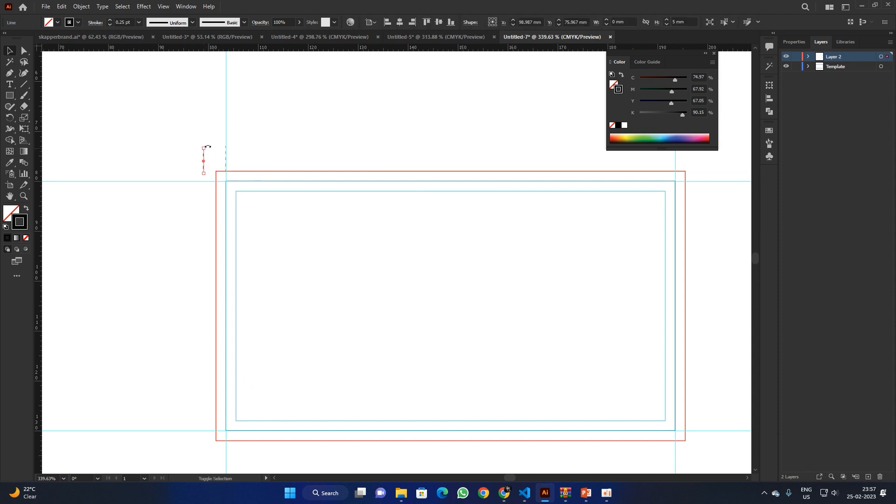
Step: Rotate the copied line horizontal beside the corner and group both lines into one crop mark
drag(208, 146, 209, 181)
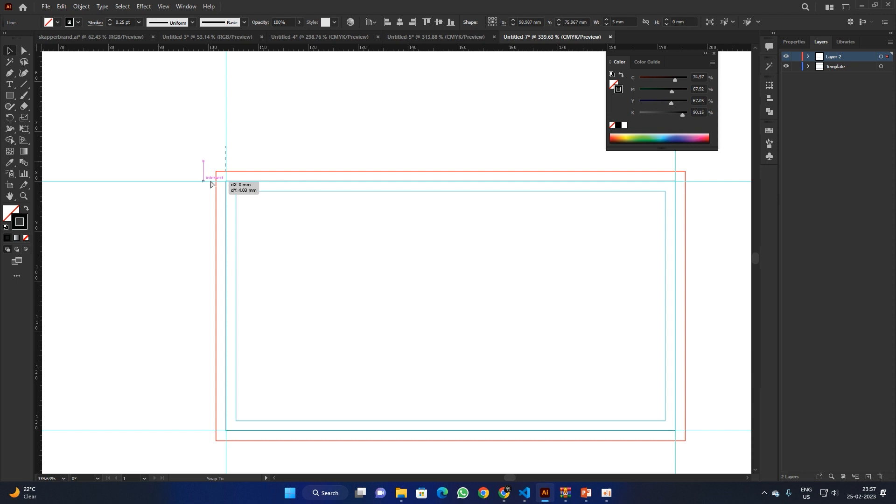
drag(211, 184, 212, 184)
click(200, 151)
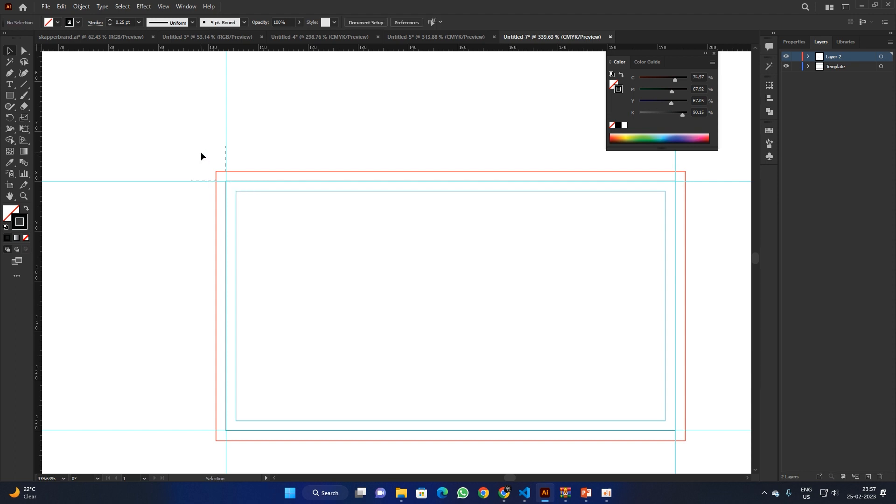
click(204, 181)
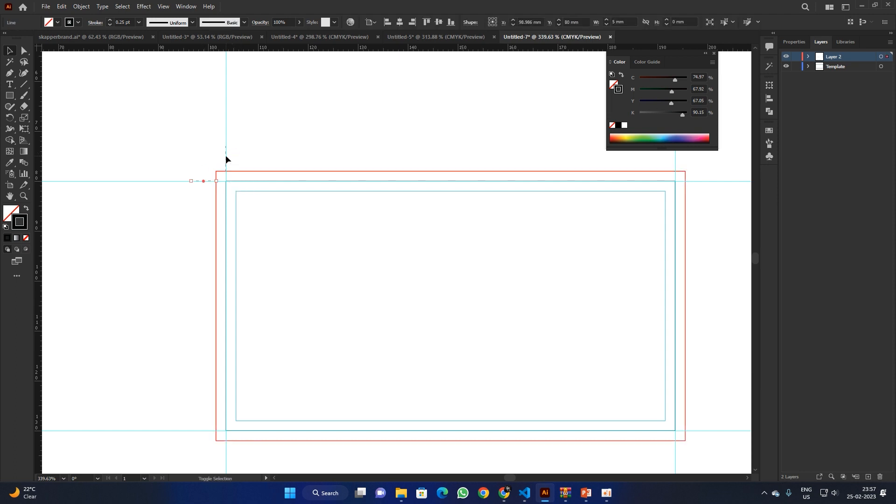
shift+click(226, 156)
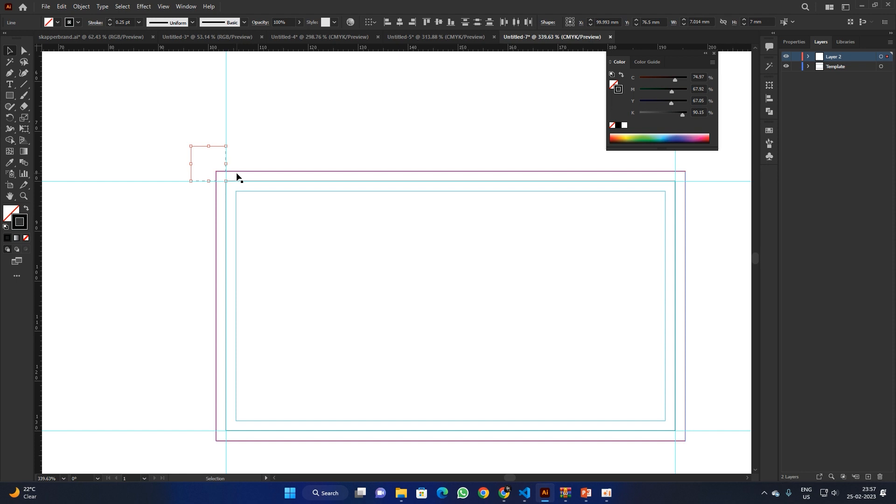
key(ctrl+g)
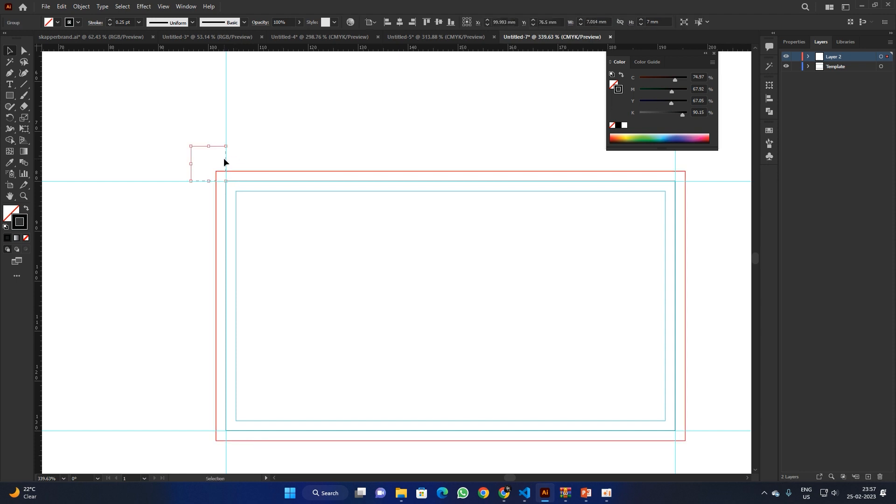
Step: Copy the grouped crop mark to the card's top-right corner and rotate it outward
drag(224, 162, 394, 172)
drag(594, 173, 676, 171)
drag(612, 188, 279, 164)
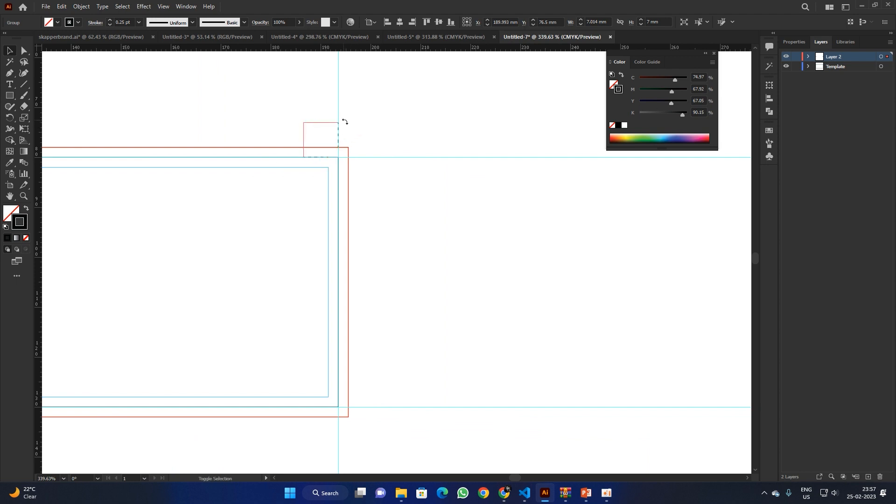
drag(345, 122, 465, 169)
Step: Reflect a horizontal copy of both top crop marks and move it down to the card's bottom corners
click(350, 145)
key(space)
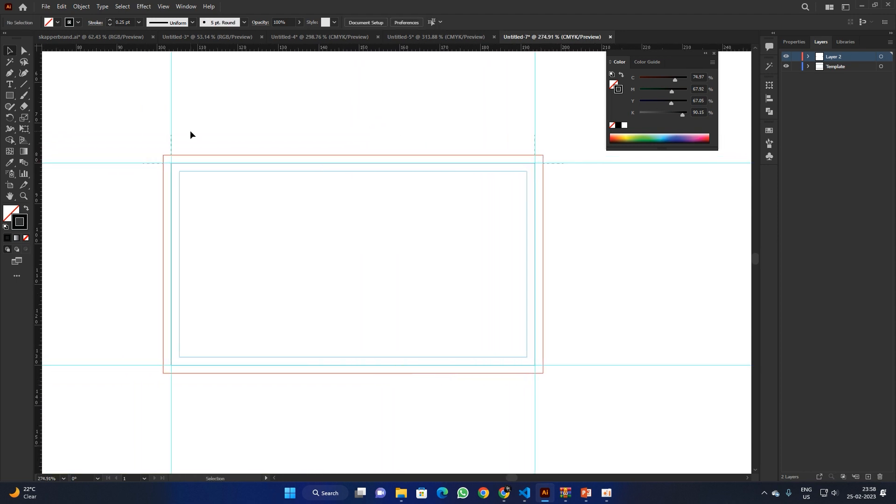
click(172, 146)
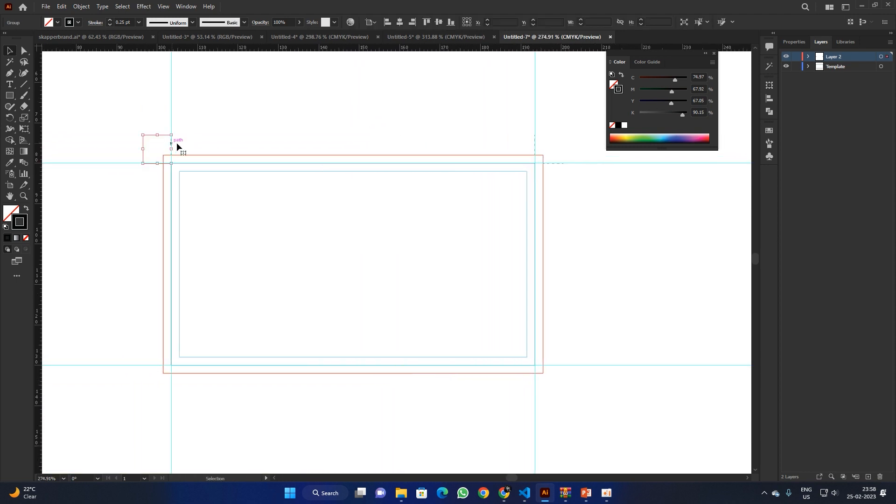
shift+click(534, 144)
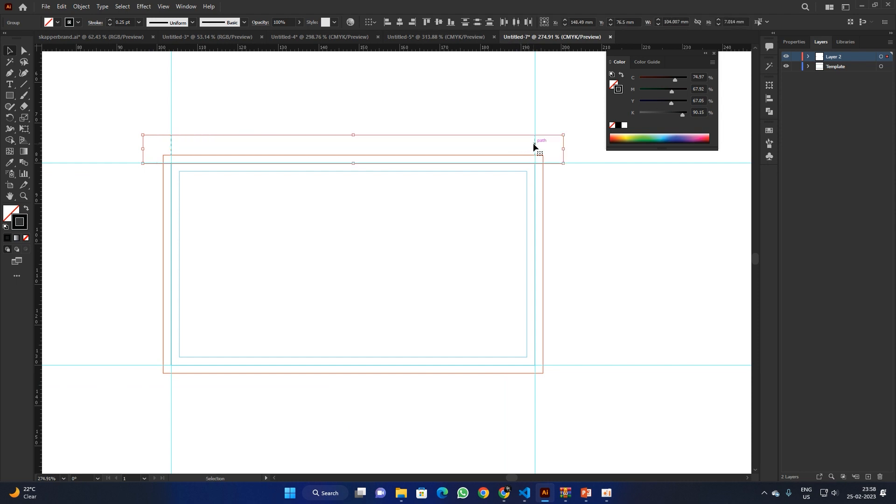
right_click(436, 141)
mouse_move(484, 242)
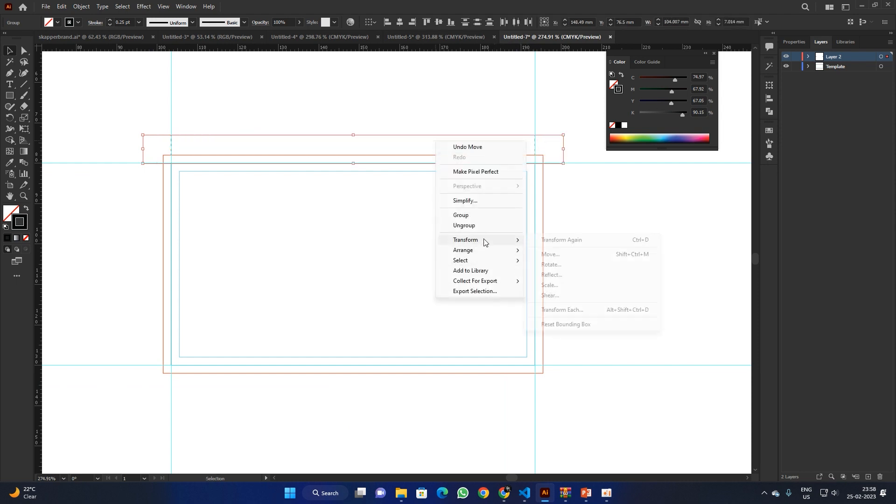
click(579, 275)
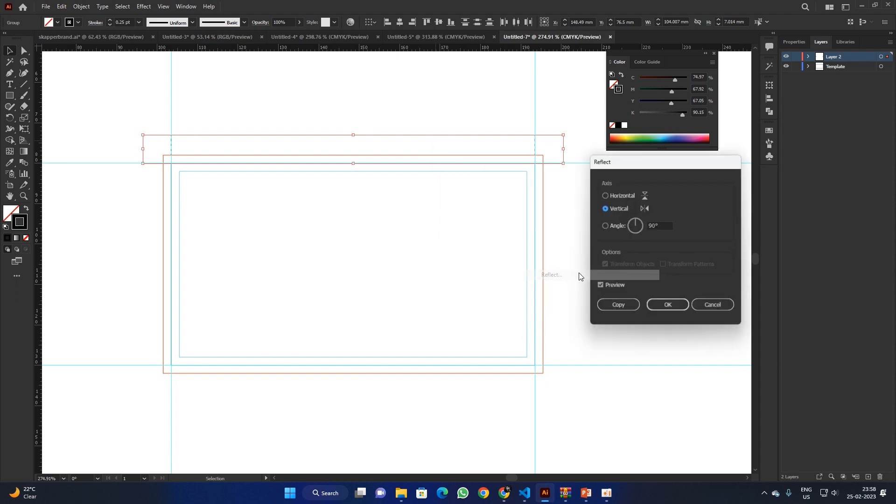
click(617, 195)
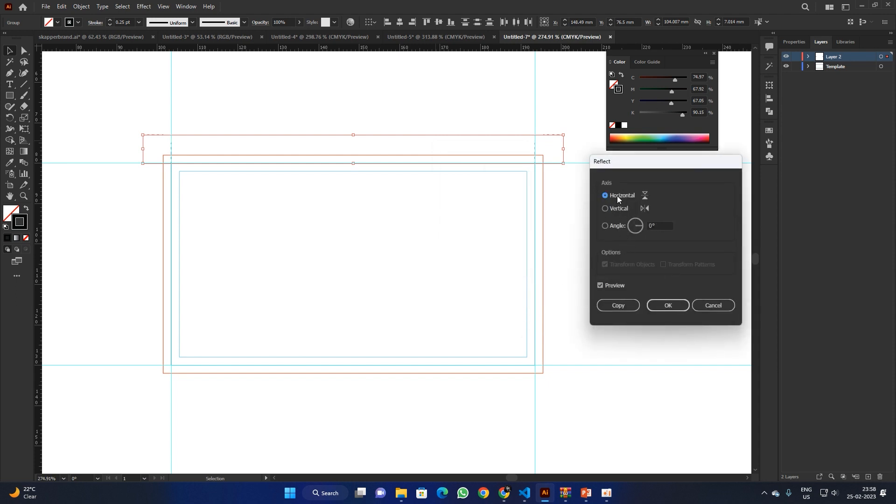
click(622, 303)
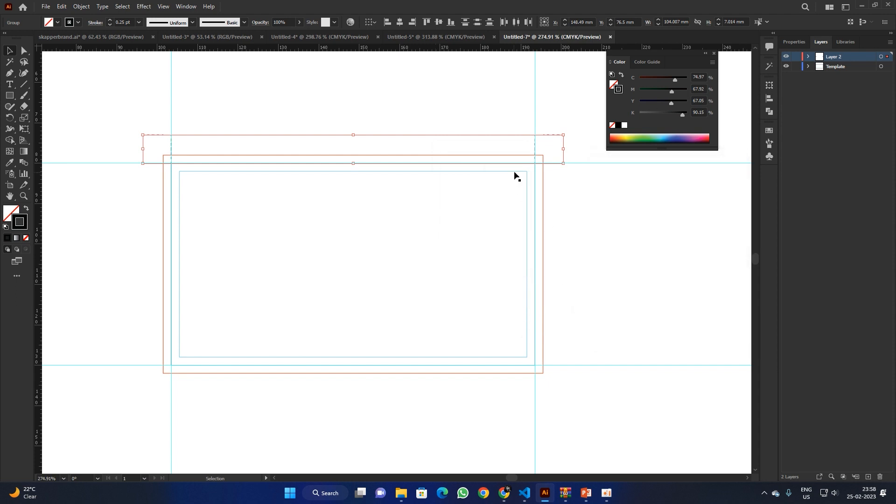
drag(552, 138, 543, 408)
Step: Toggle the crop-mark and Template layers' visibility to check the corner marks
click(575, 302)
key(ctrl+space)
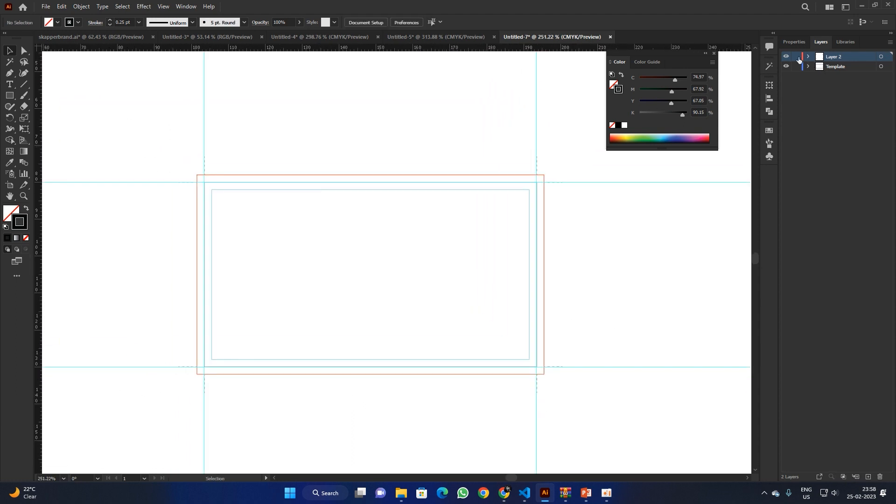
click(786, 56)
click(785, 57)
click(786, 57)
click(786, 56)
click(785, 67)
click(785, 67)
click(785, 67)
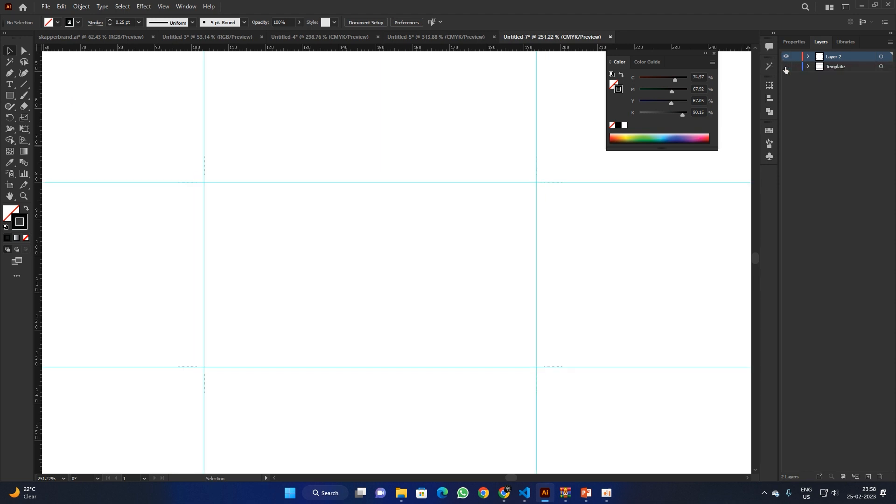
click(785, 67)
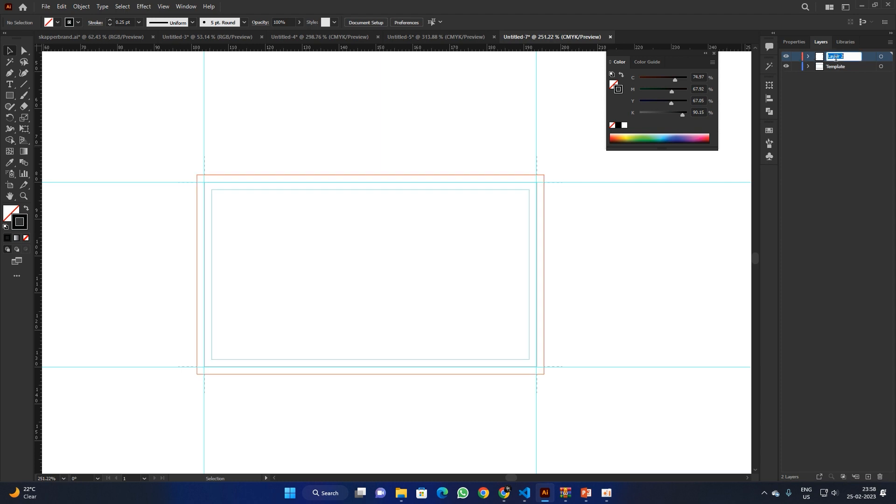
Step: Name the layer 'crop marks' and select all the corner marks
text(crop marks)
key(Return)
drag(157, 150, 585, 414)
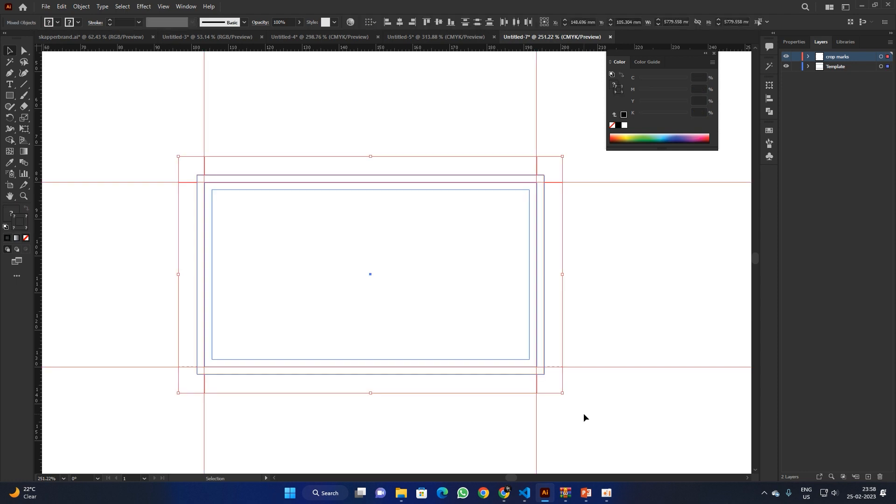
Step: Set the fill of both card border rectangles to None
click(582, 413)
drag(278, 224, 277, 242)
key(ctrl+z)
click(281, 135)
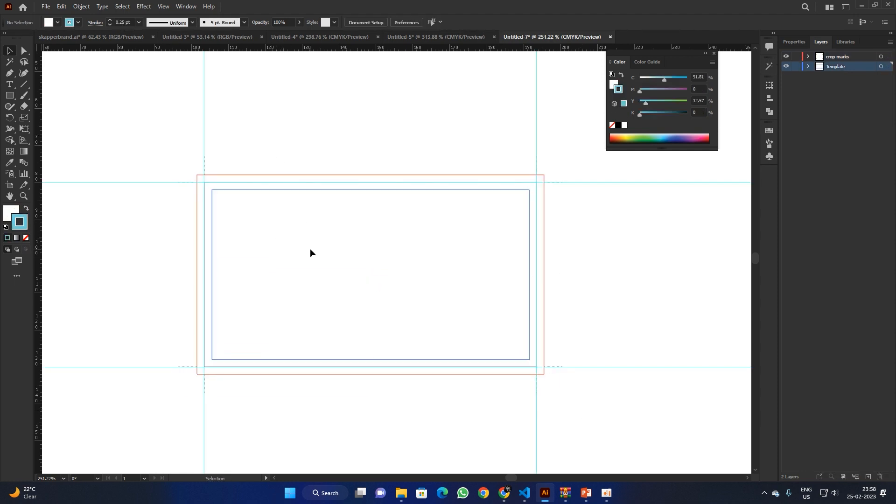
click(310, 249)
key(space)
key(ctrl+space)
mouse_move(327, 265)
mouse_down()
mouse_move(347, 277)
mouse_move(328, 260)
mouse_up()
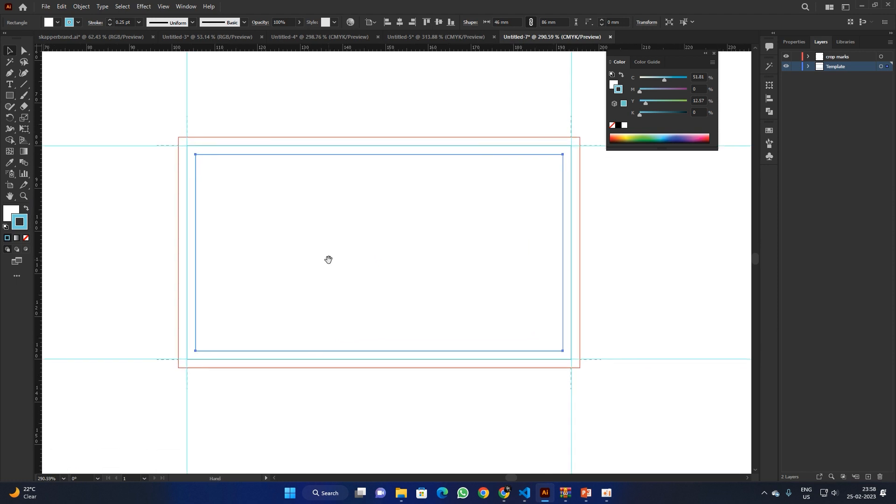
shift+click(218, 146)
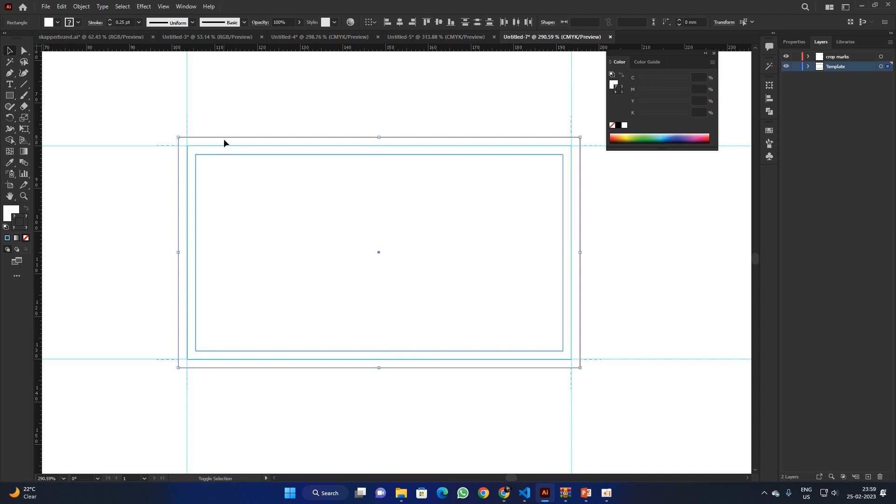
click(9, 218)
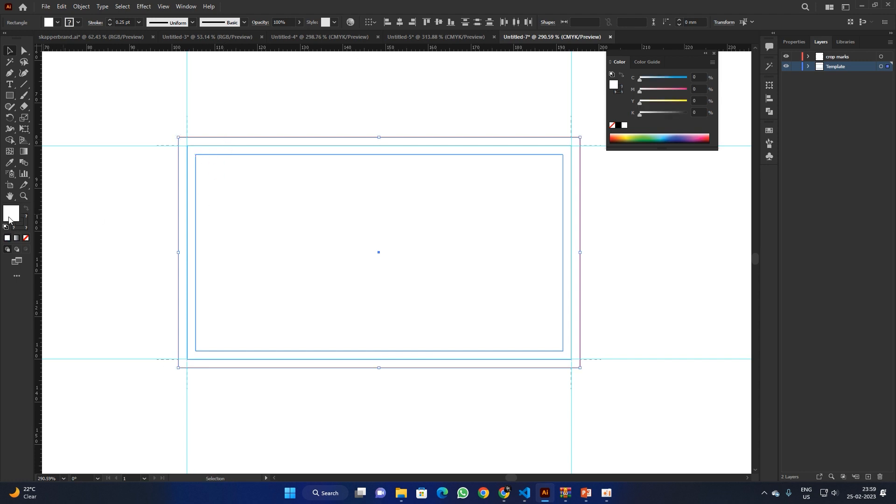
click(26, 239)
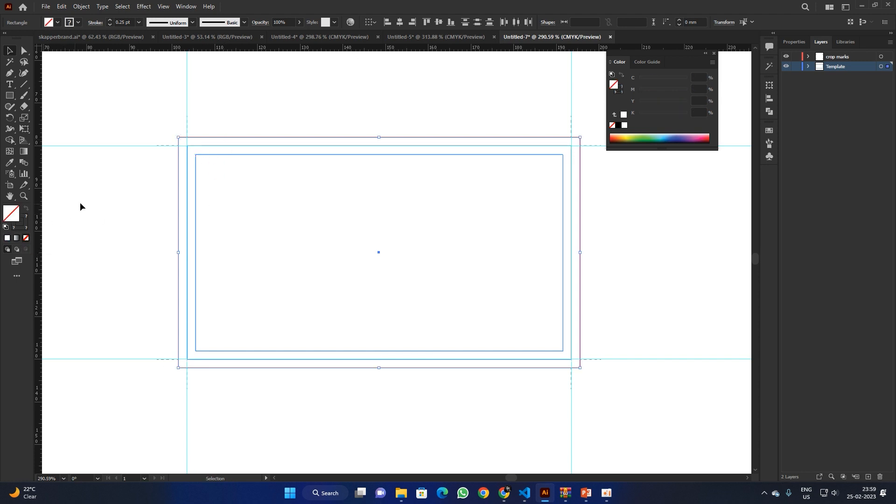
click(125, 215)
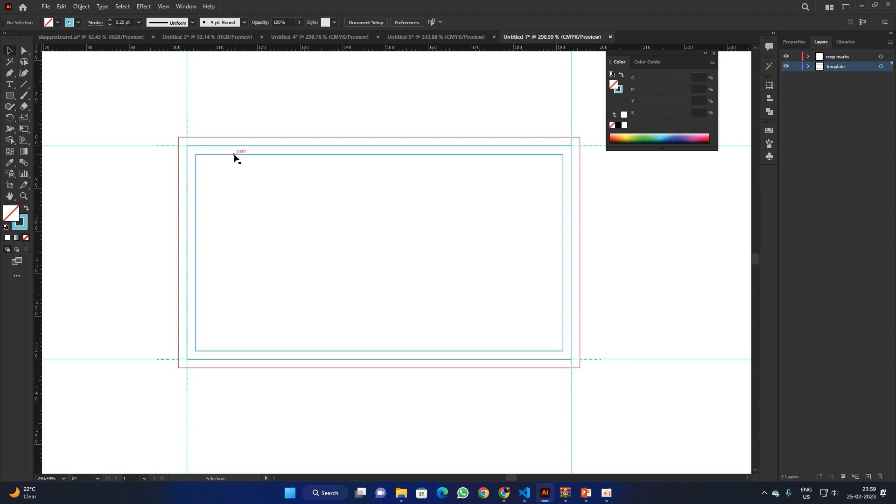
Step: Select the vertical and horizontal ruler guides around the card and delete them
scroll(388, 306, down, 5)
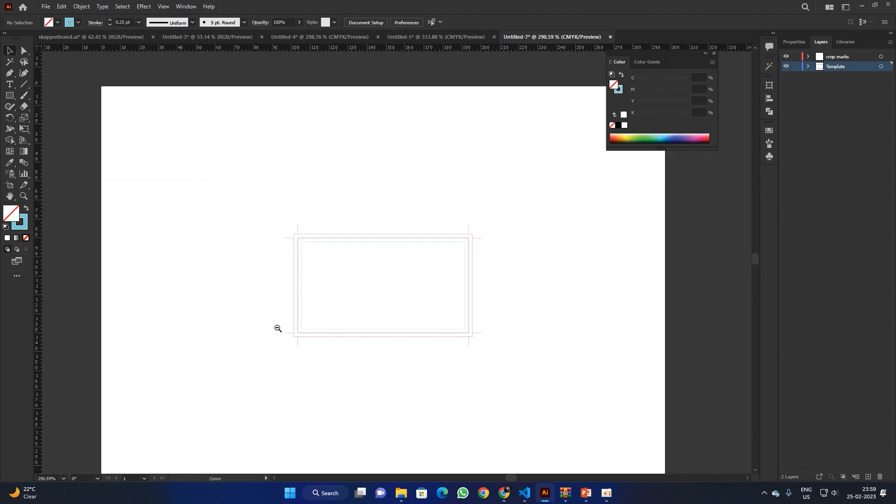
drag(232, 116, 509, 142)
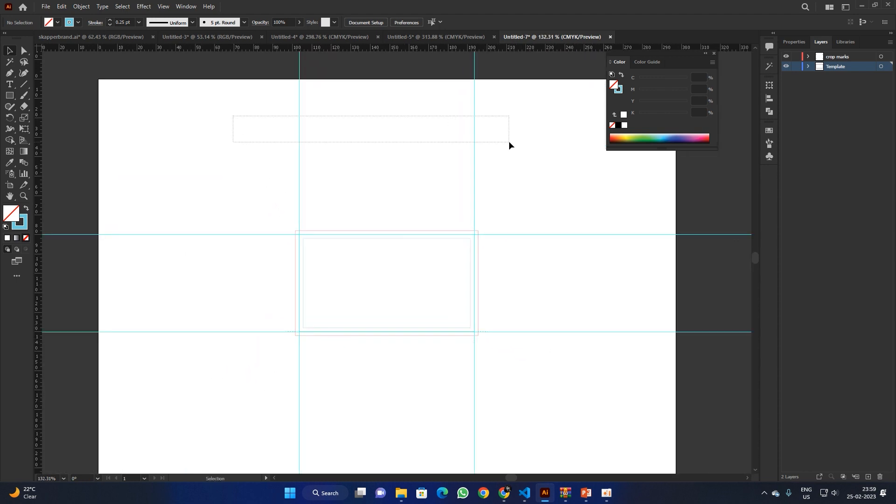
drag(540, 202, 595, 410)
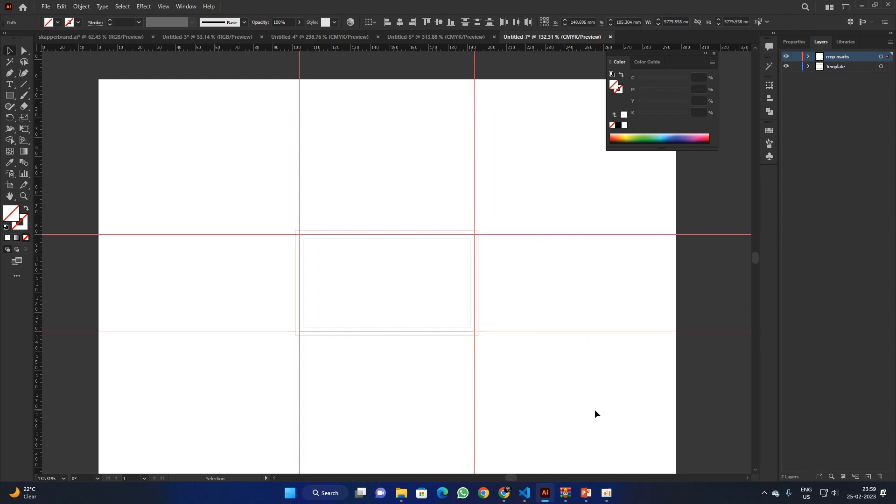
key(Delete)
scroll(392, 306, up, 5)
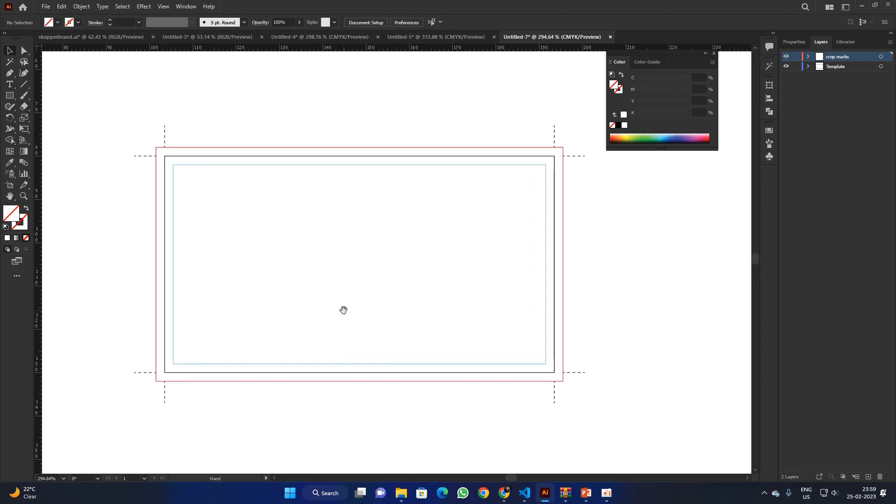
drag(104, 104, 592, 447)
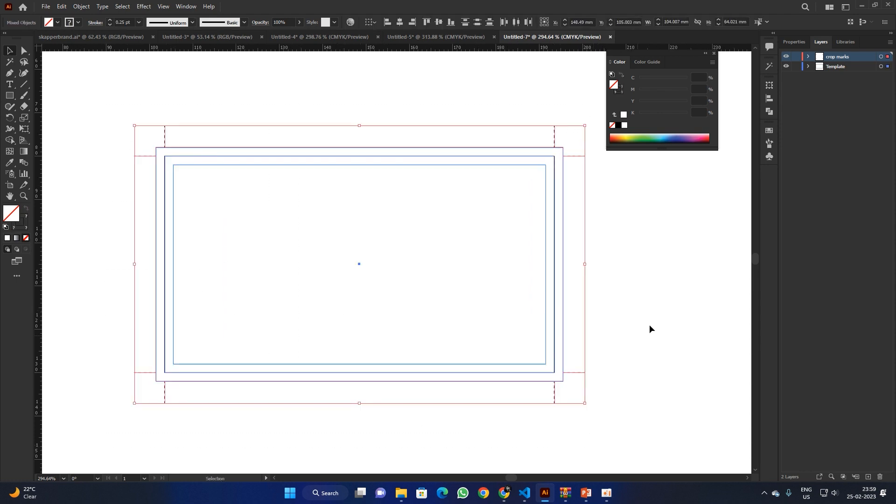
click(629, 312)
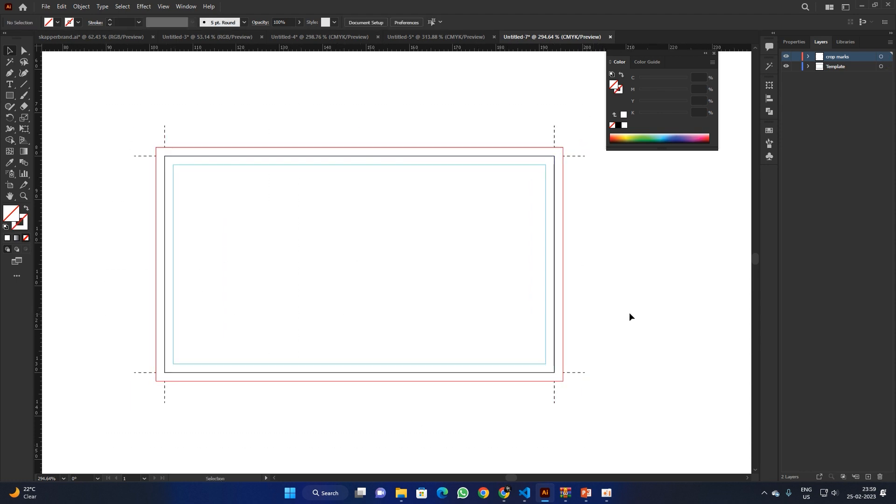
Step: Copy the skapper logo group from skapperbrand.ai and paste it into Untitled-7
click(408, 37)
click(336, 36)
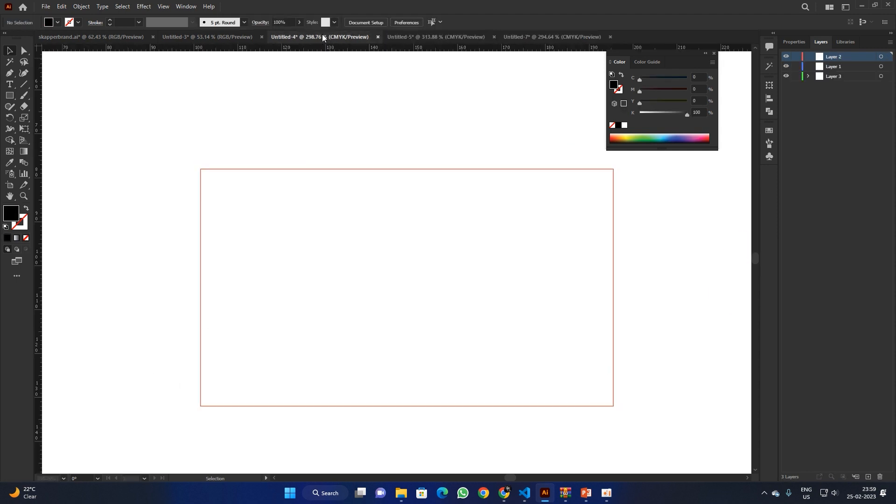
click(212, 36)
click(107, 34)
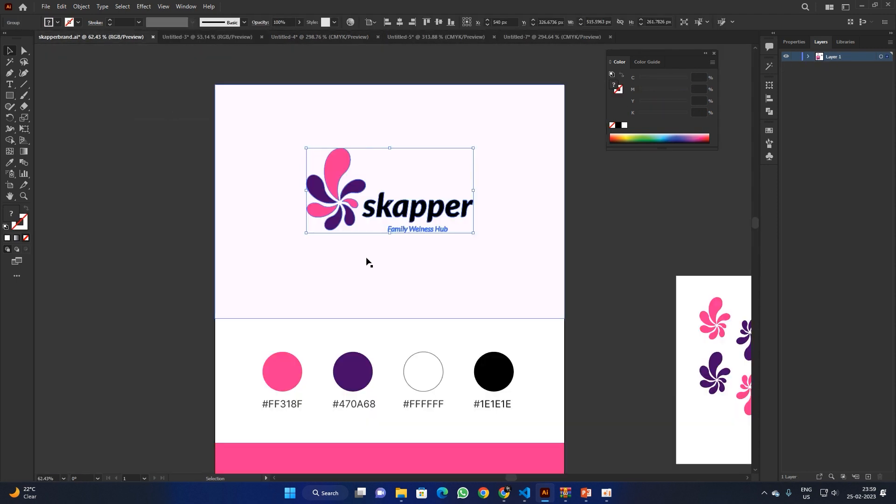
click(119, 166)
drag(334, 166, 310, 176)
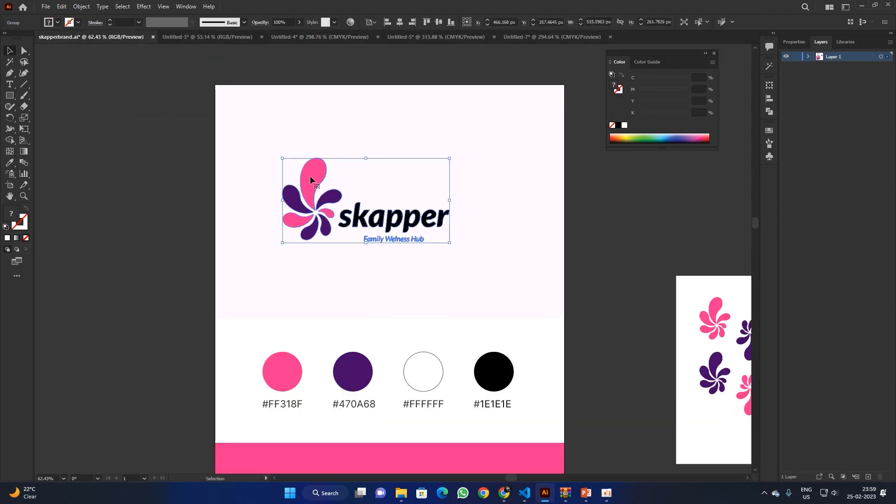
key(ctrl+z)
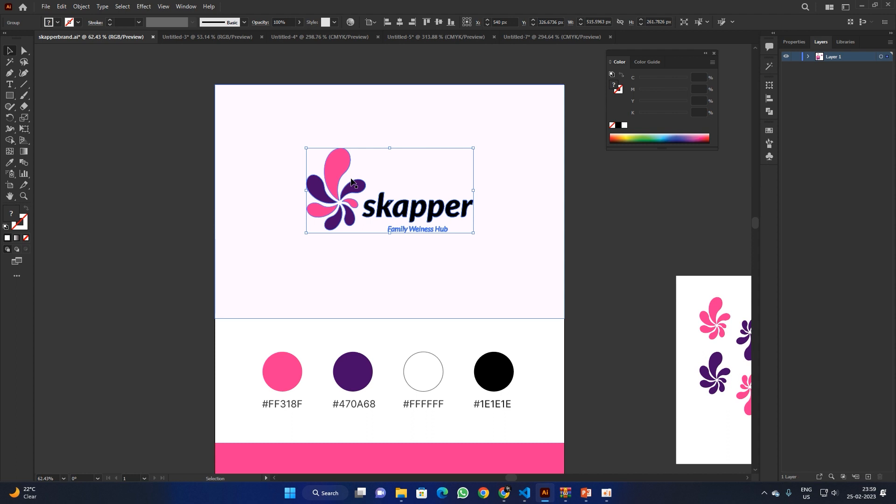
key(a)
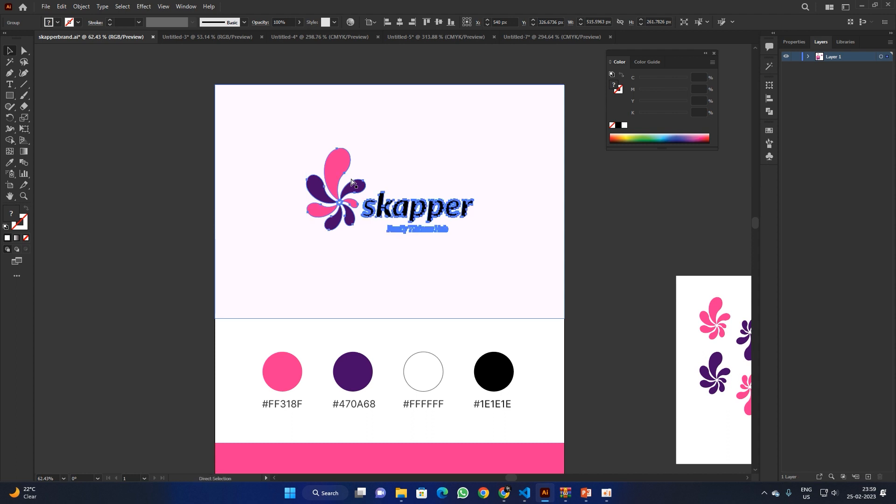
key(v)
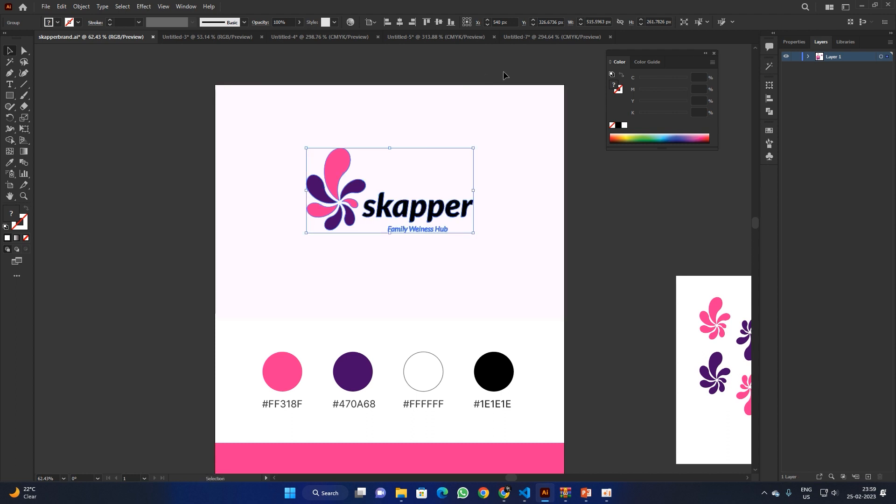
click(547, 39)
key(ctrl+v)
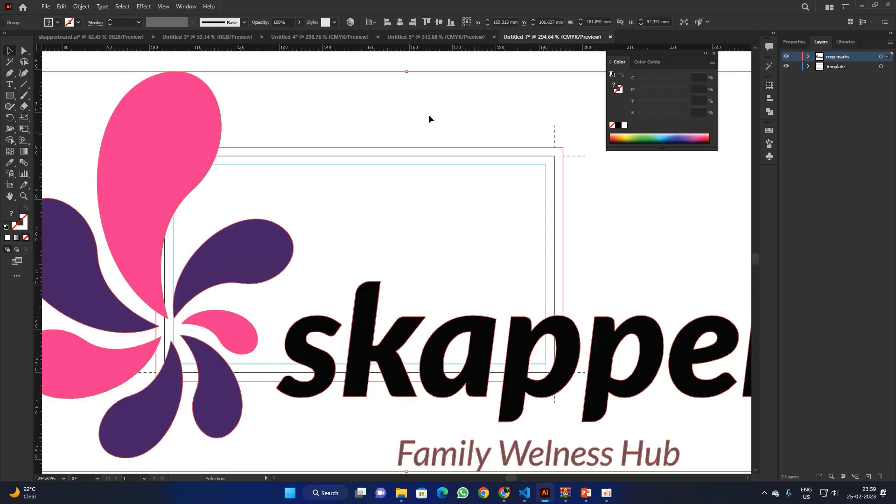
Step: Scale the pasted logo down to about 37 mm wide and position it on the card's right
drag(404, 74, 414, 227)
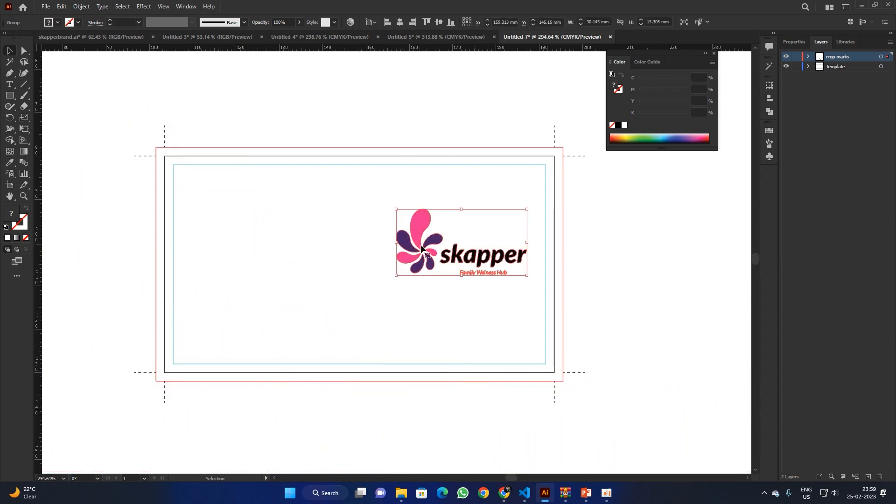
drag(465, 279, 463, 289)
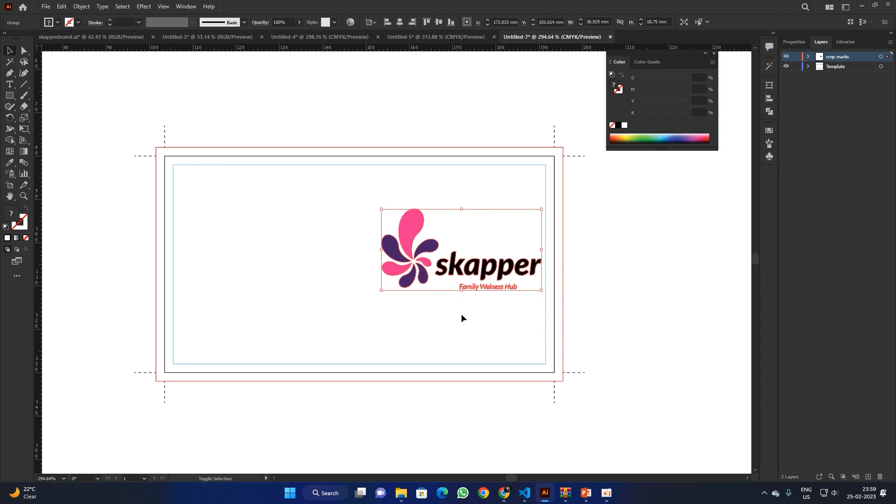
drag(480, 270, 465, 270)
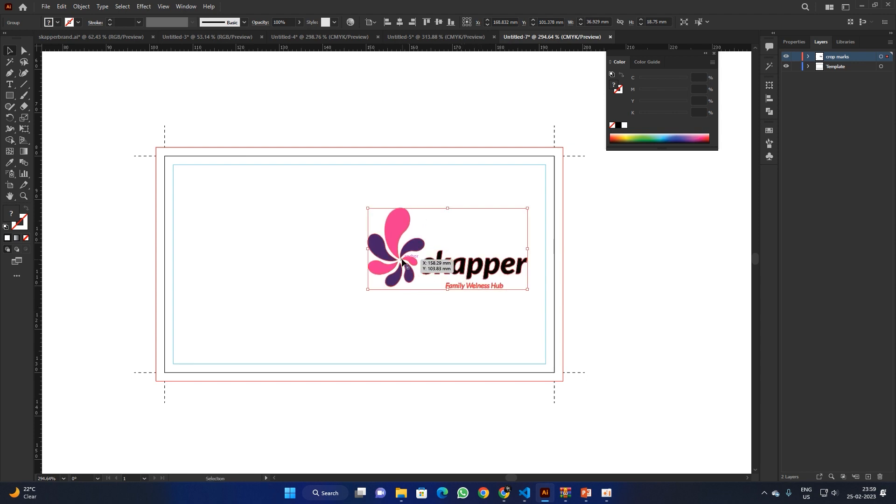
drag(365, 249, 382, 249)
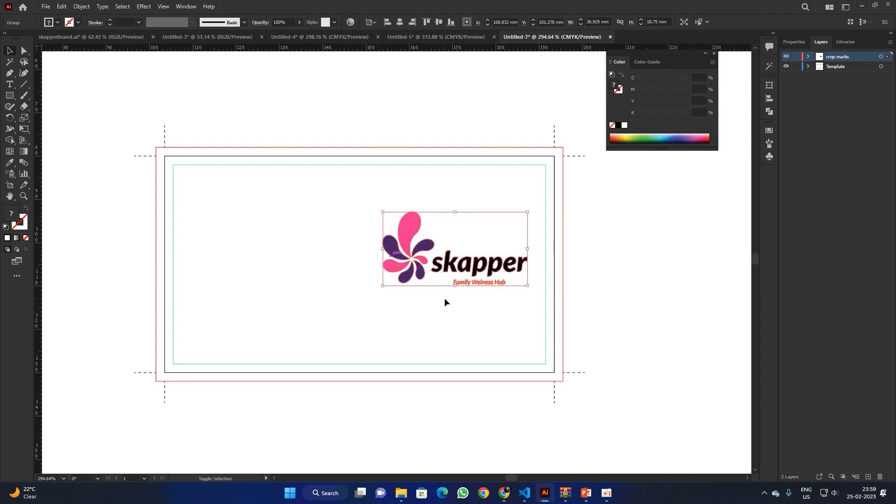
Step: Vertically centre the logo against the card's outer rectangle
click(589, 249)
click(562, 237)
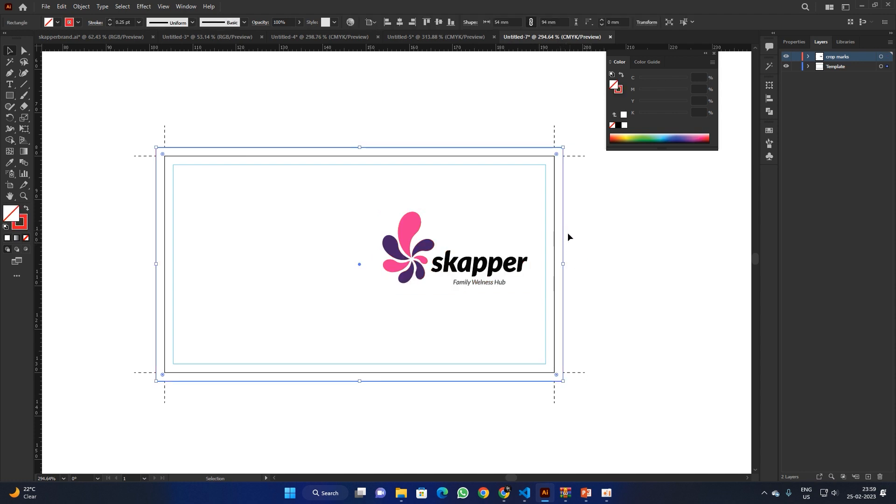
shift+click(404, 251)
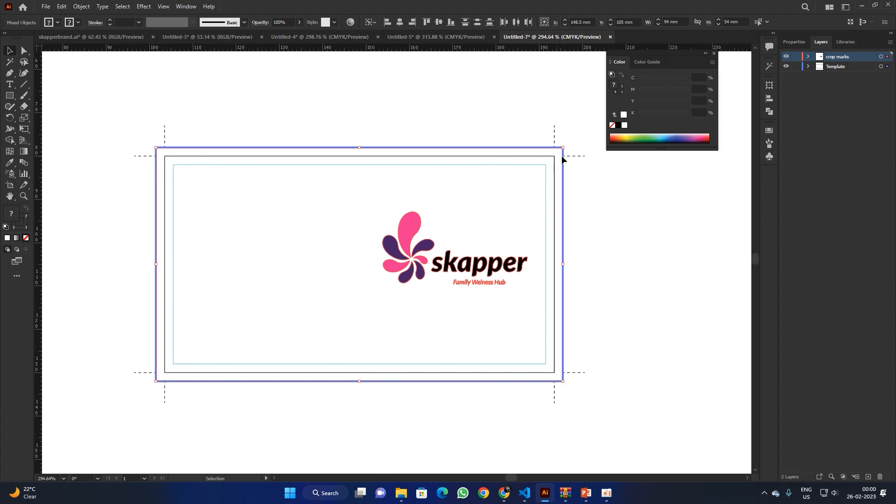
click(439, 22)
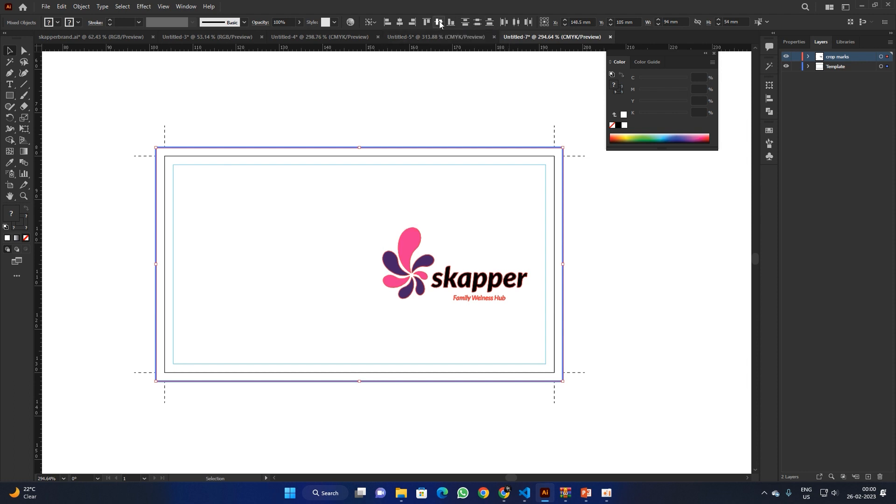
click(466, 80)
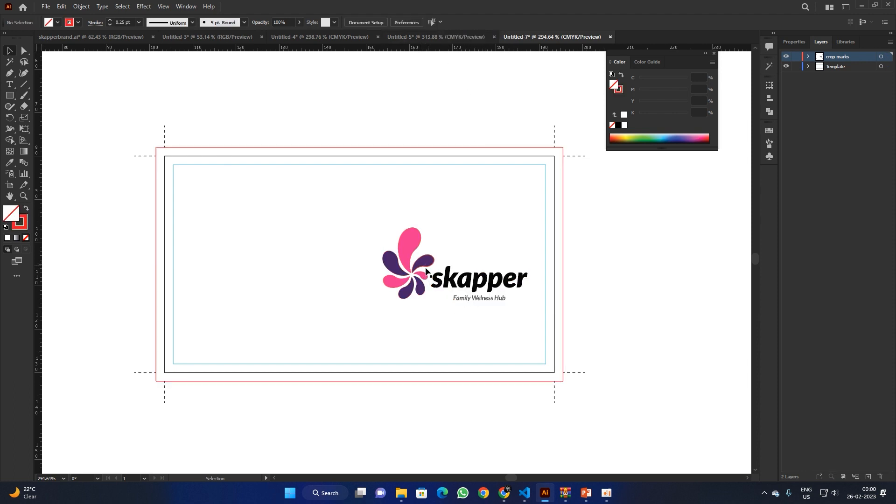
Step: Add the cardholder's name at the card's upper left in Acumin Variable Concept Bold
key(z)
scroll(345, 285, up, 2)
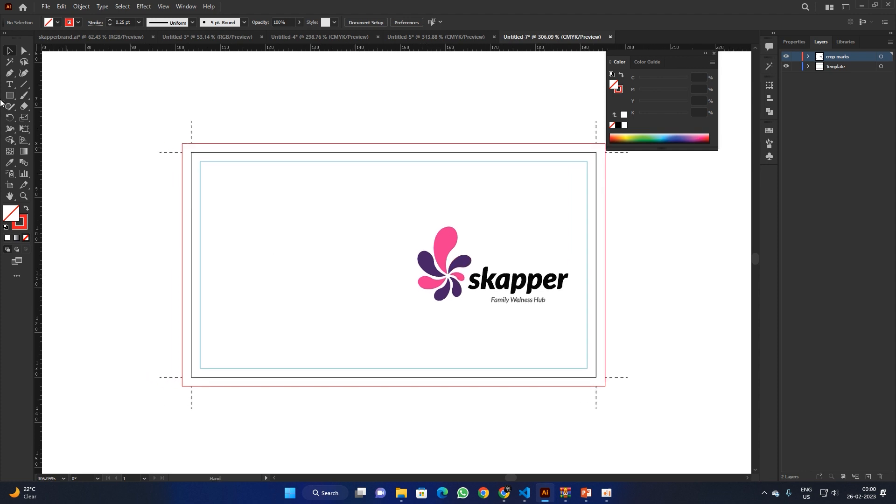
click(7, 87)
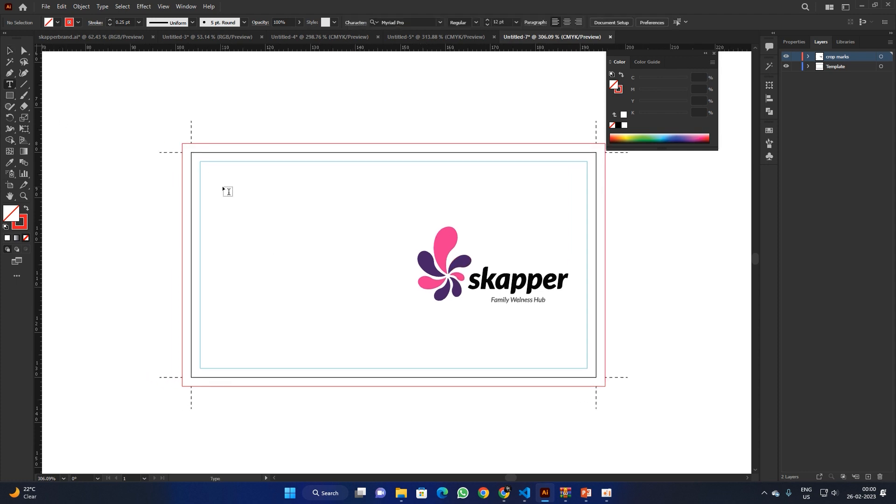
click(222, 186)
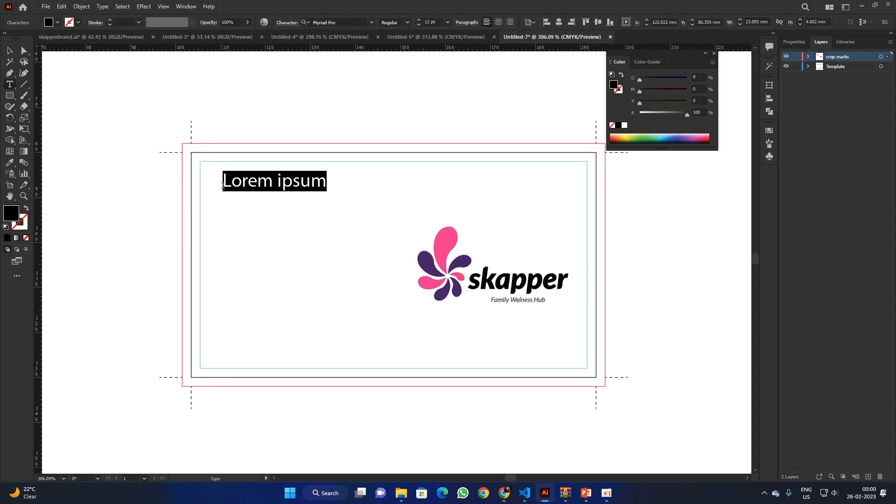
click(371, 22)
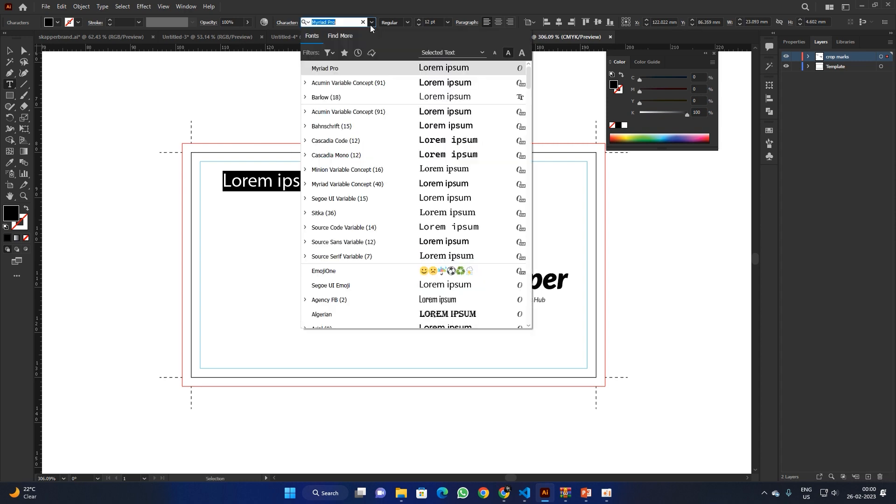
click(357, 112)
click(459, 22)
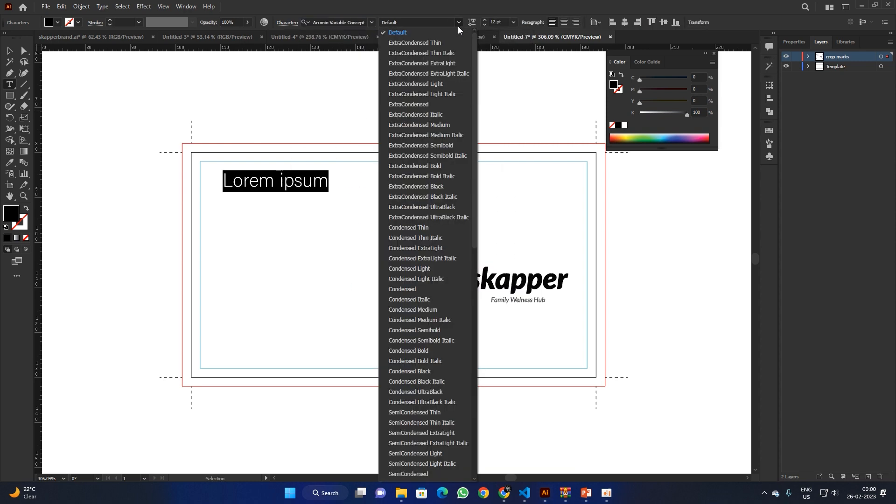
scroll(449, 273, down, 10)
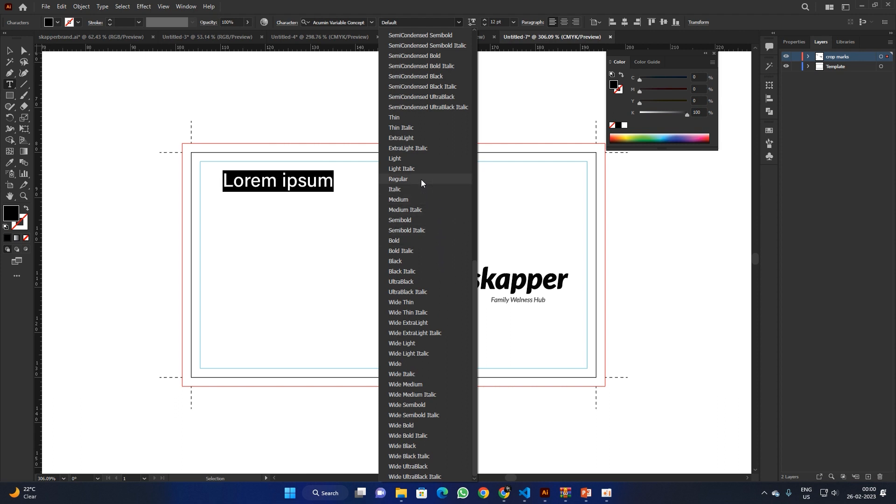
click(421, 238)
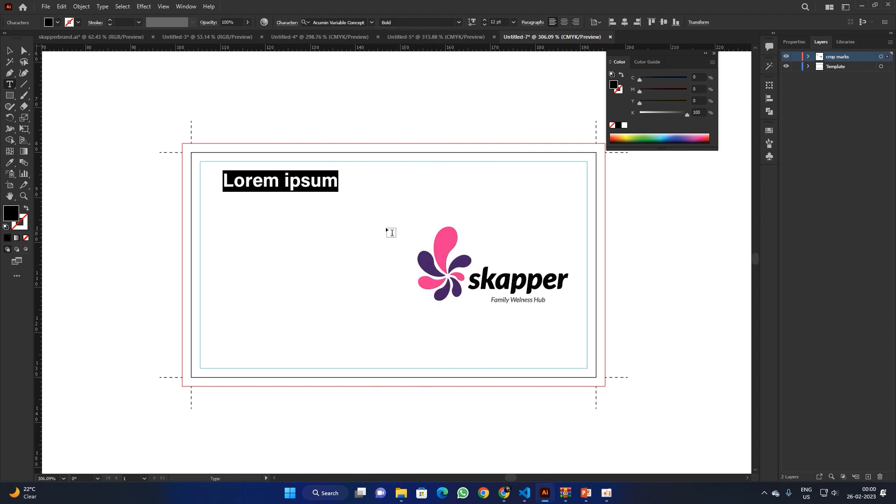
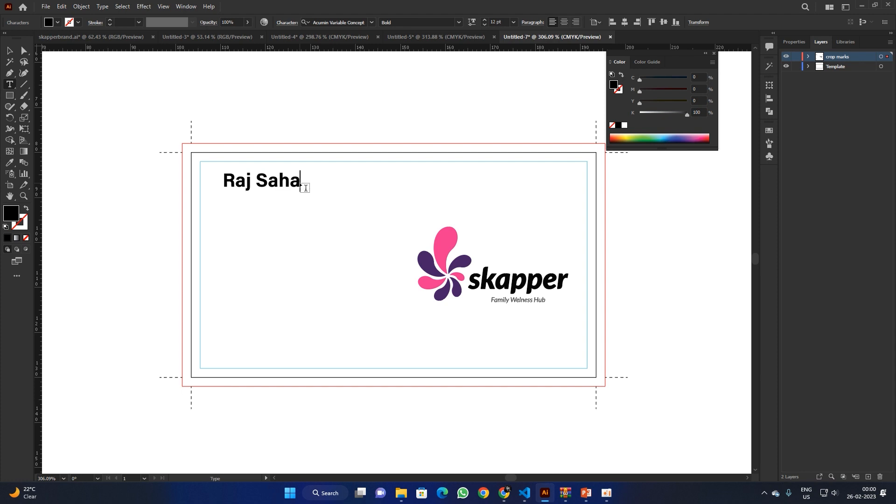
click(9, 51)
drag(263, 184, 264, 188)
Step: Set the name to 15 pt and duplicate it just below
click(496, 22)
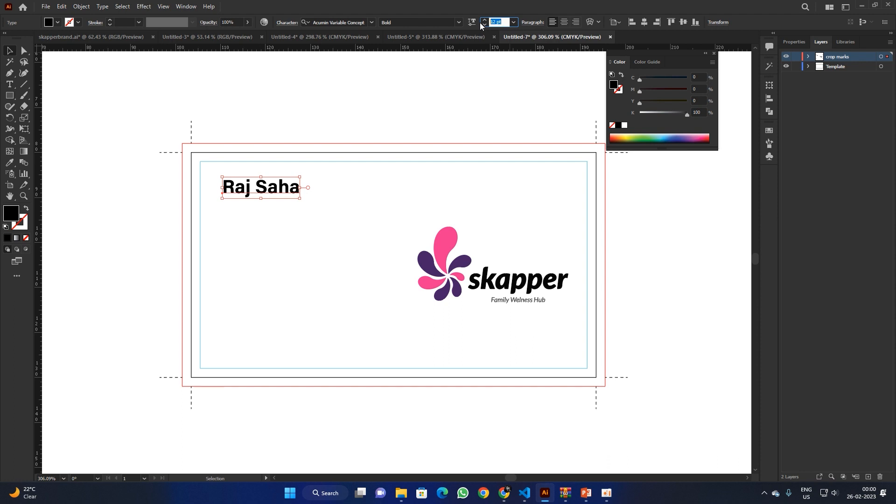
key(Return)
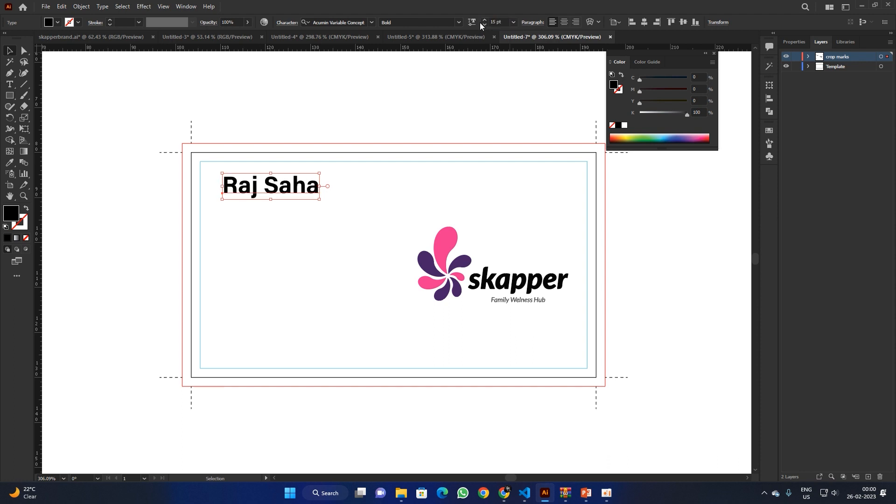
click(435, 122)
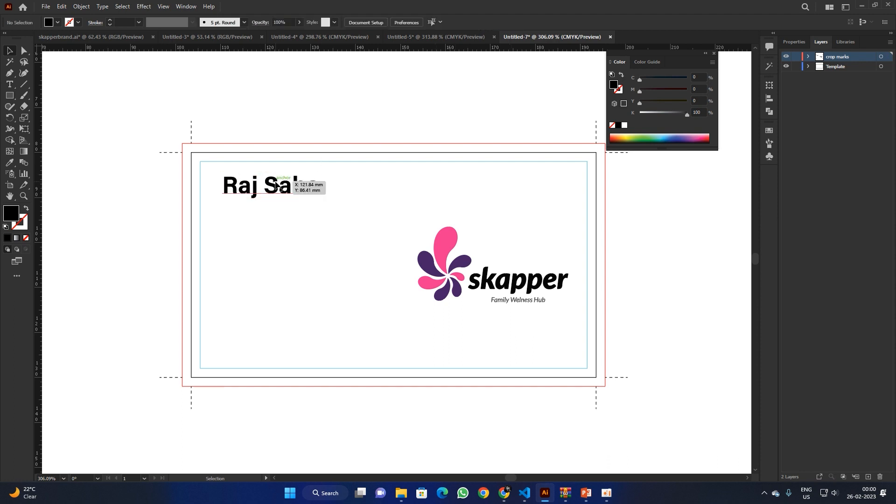
click(276, 185)
click(496, 22)
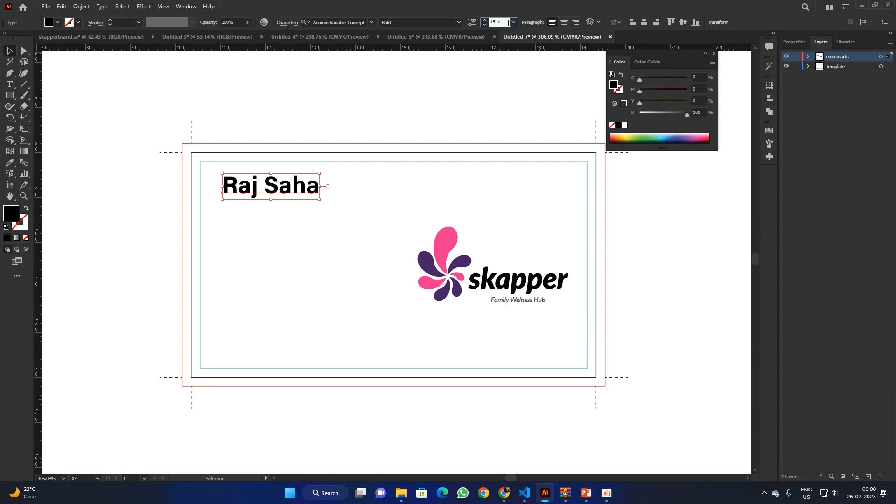
click(441, 82)
drag(264, 194, 274, 220)
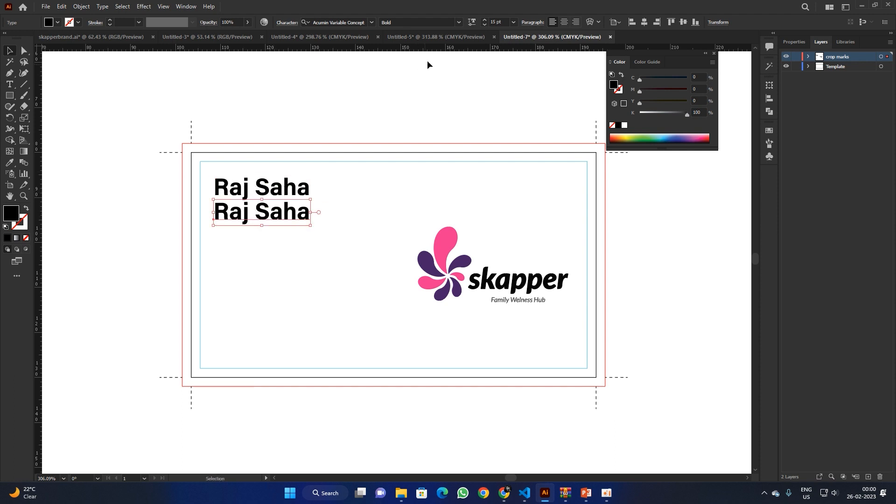
Step: Make the copy 6 pt Regular and move it up beneath the name
click(504, 21)
text(6)
key(Return)
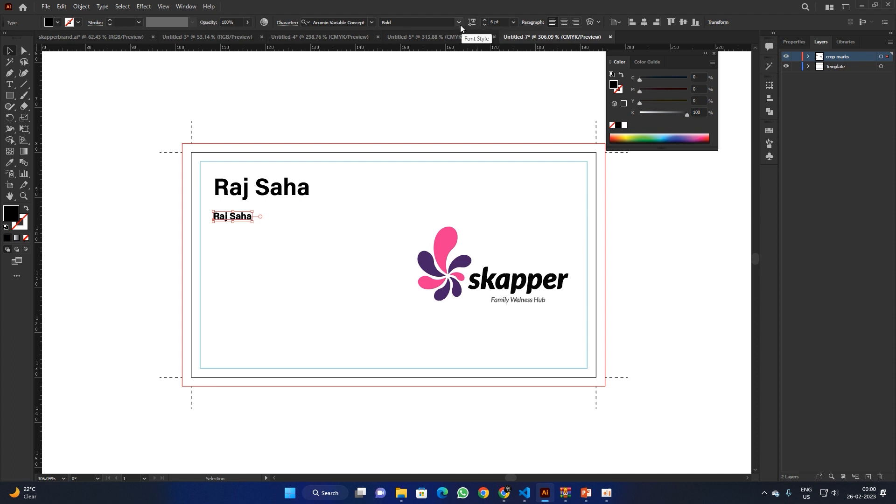
click(459, 23)
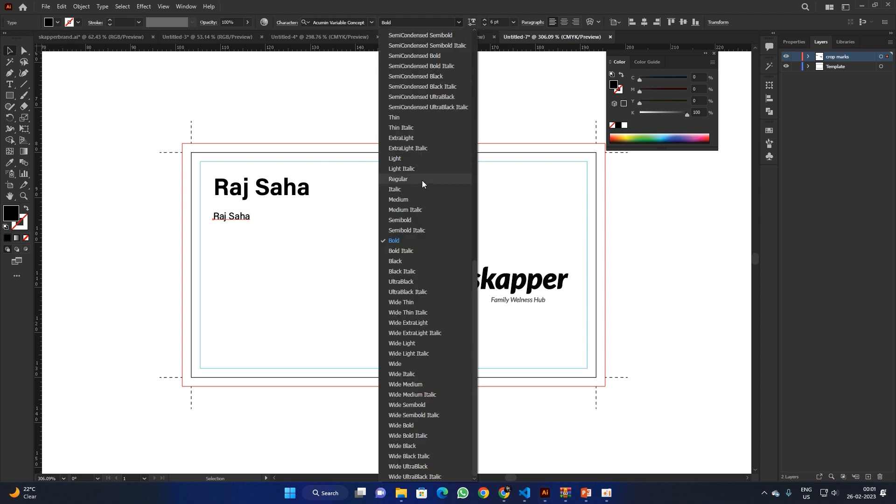
click(422, 179)
drag(241, 217, 241, 209)
Step: Retype the small line as 'Designer and Developer'
triple_click(240, 208)
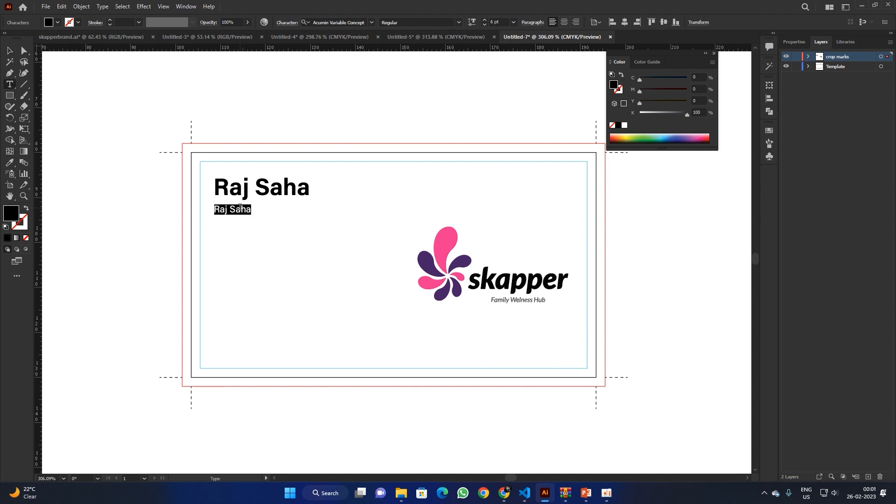
text(Designer and Deve)
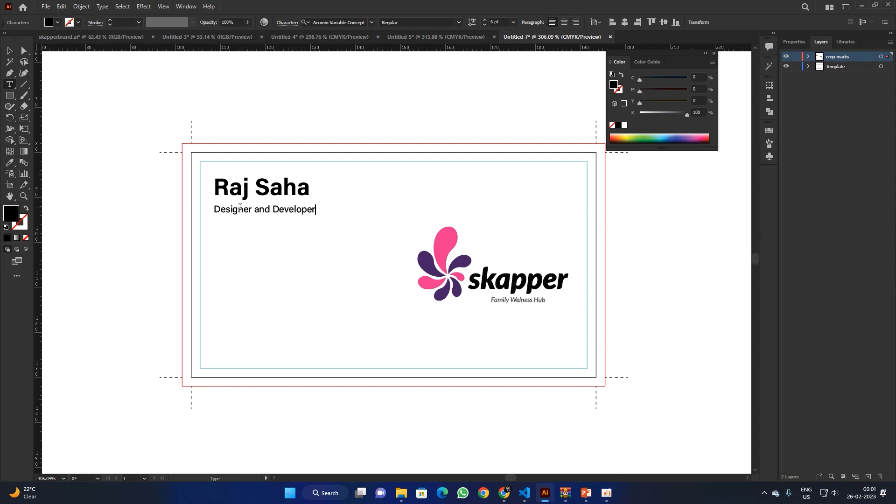
text(loper)
click(10, 50)
click(273, 133)
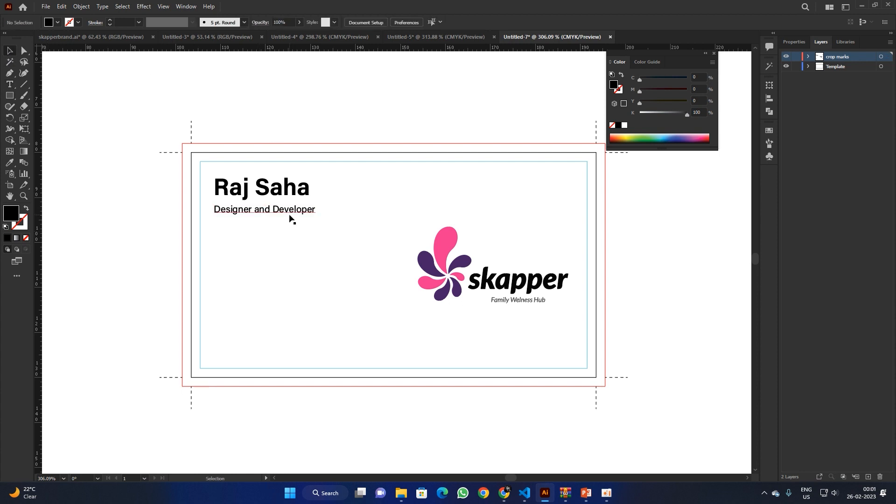
Step: Copy the job title line downward and retype the first copy as the e-mail address
drag(289, 212, 290, 270)
double_click(287, 252)
key(ctrl+a)
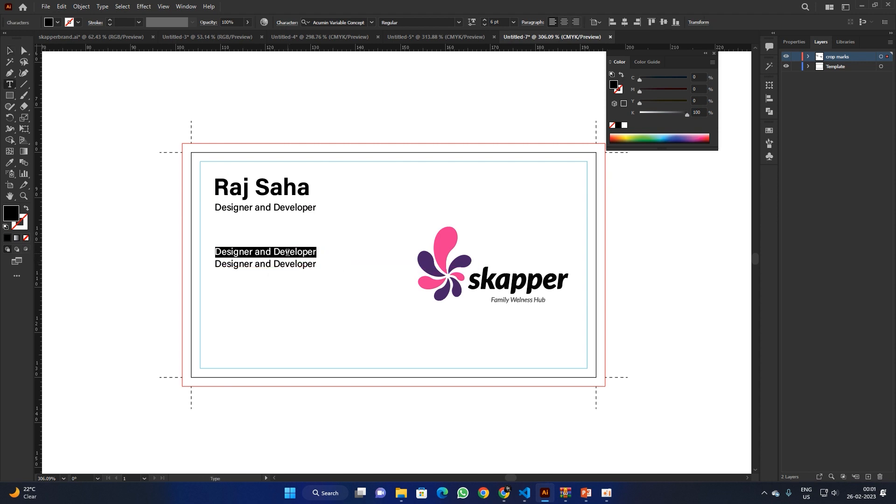
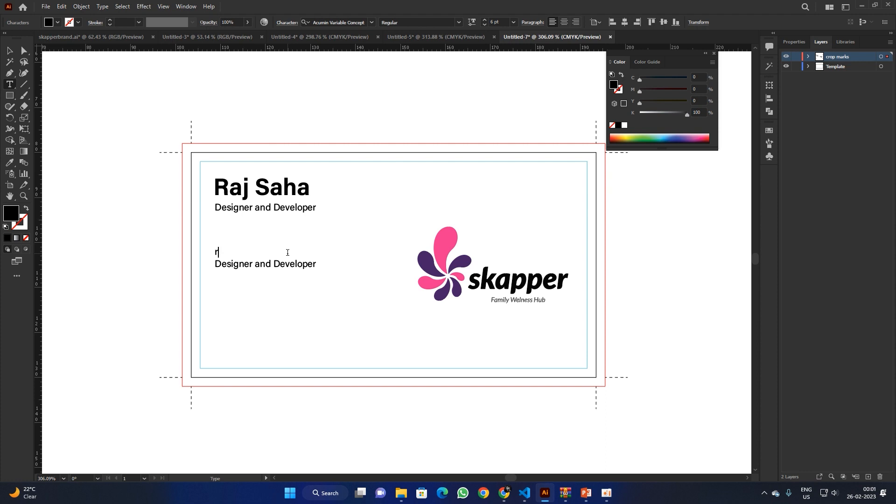
Step: Retype the second copy as the phone number and duplicate it near the card's bottom
triple_click(291, 265)
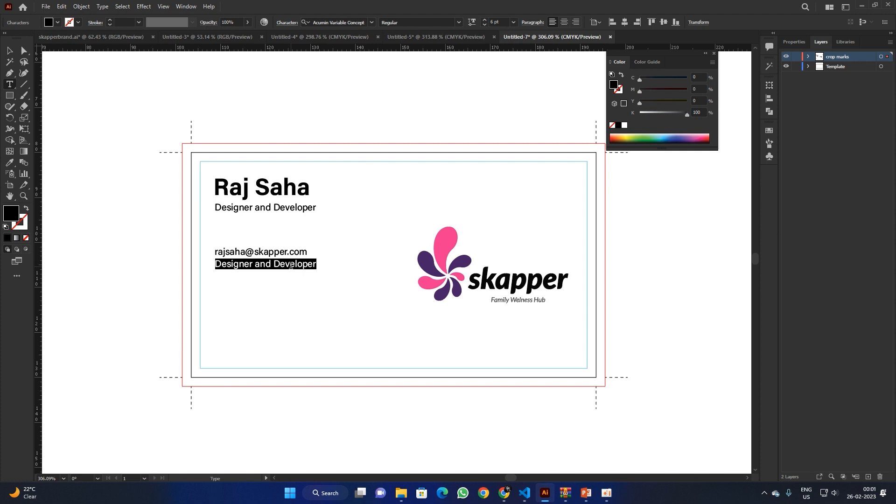
text(+9)
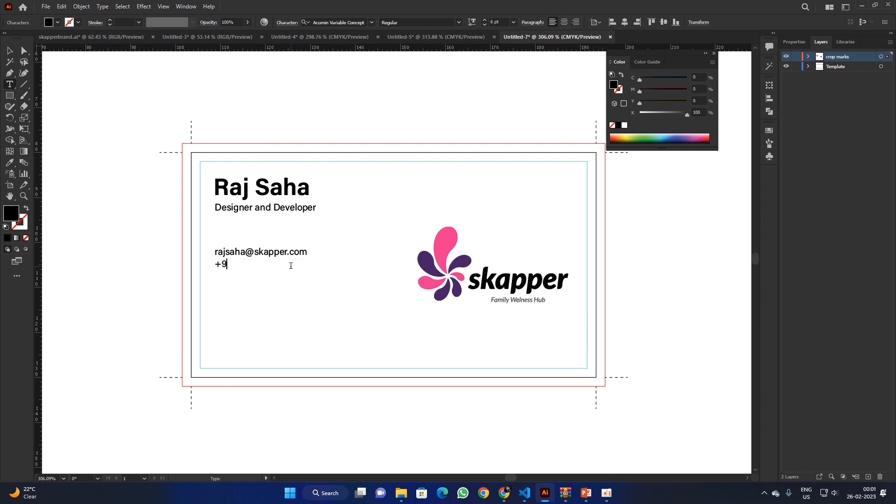
text(1 9876543210)
click(11, 53)
click(102, 114)
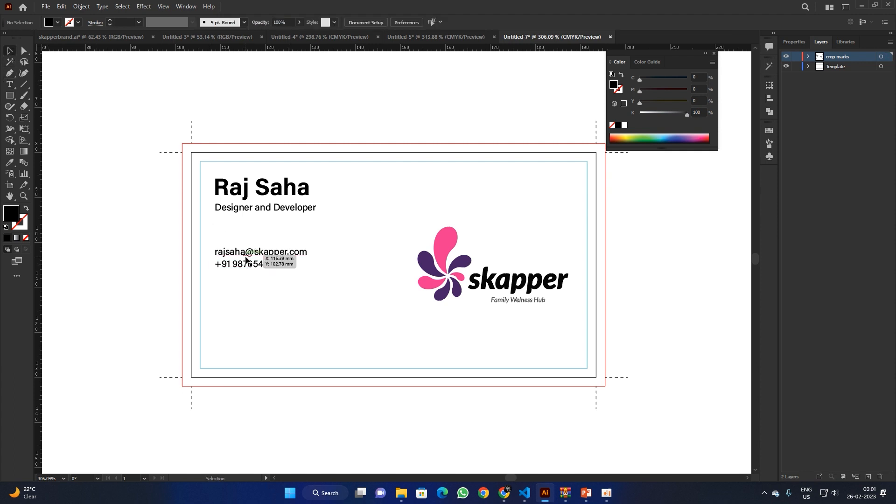
drag(249, 266, 265, 344)
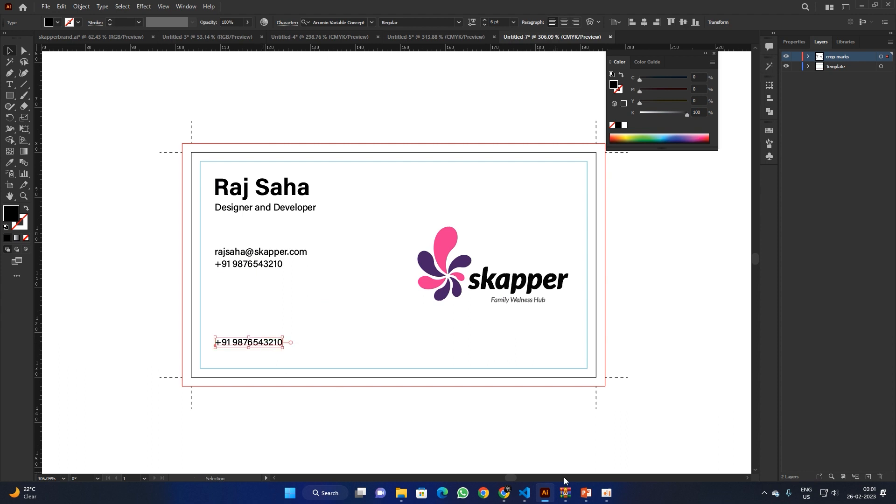
click(506, 496)
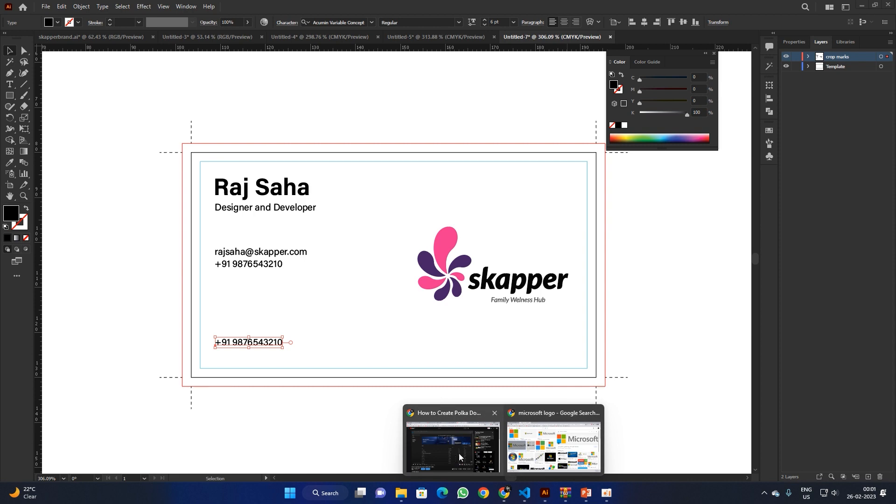
Step: Open Chrome on the Random Address In India tab and close the Microsoft logo search tab
click(485, 494)
click(464, 306)
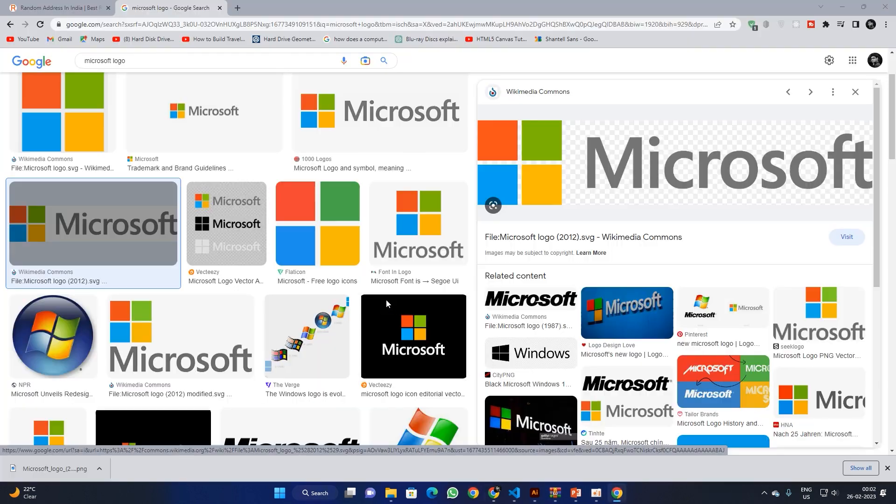
click(77, 7)
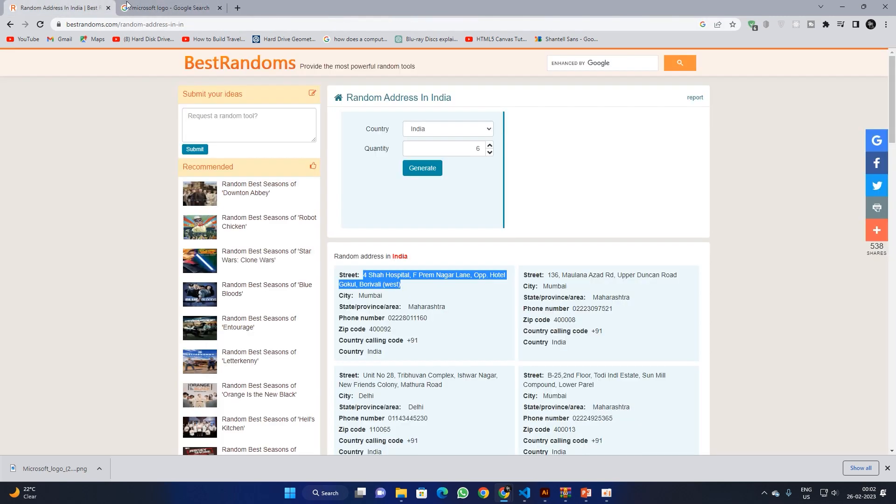
middle_click(165, 4)
click(413, 301)
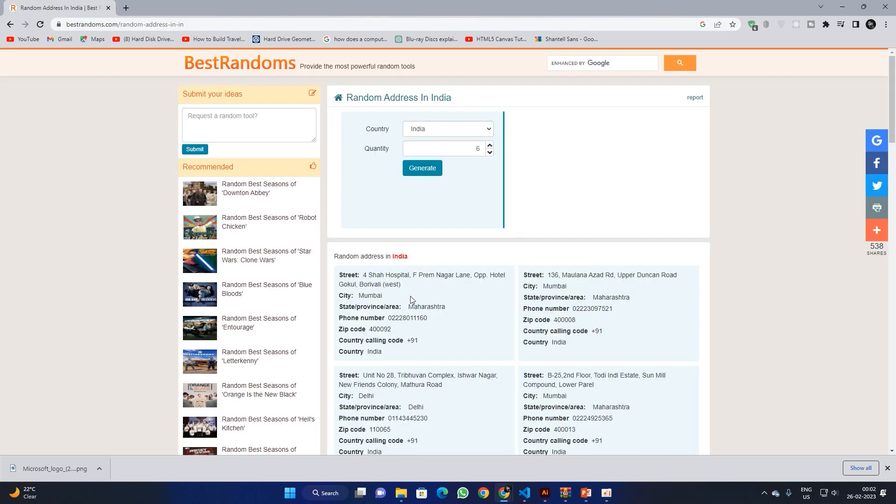
Step: Search for a dummy Indian address, select the first street on BestRandoms, and return to Illustrator
click(126, 8)
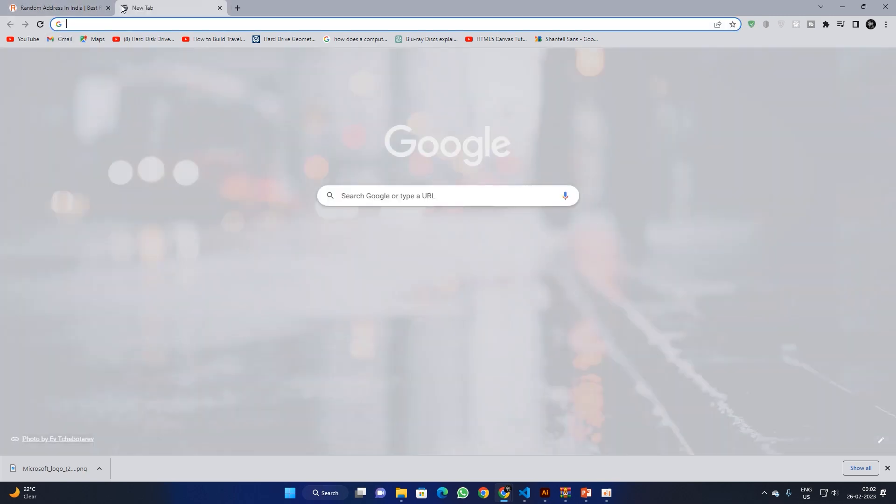
text(du)
key(Return)
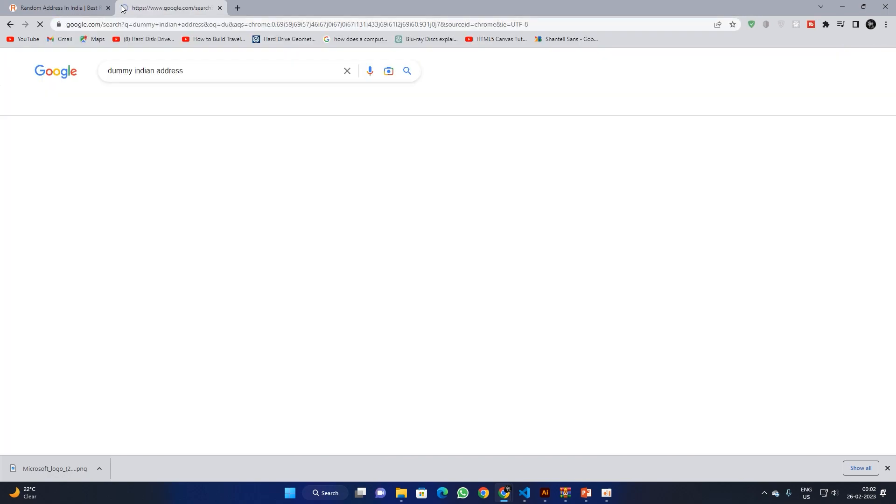
click(150, 169)
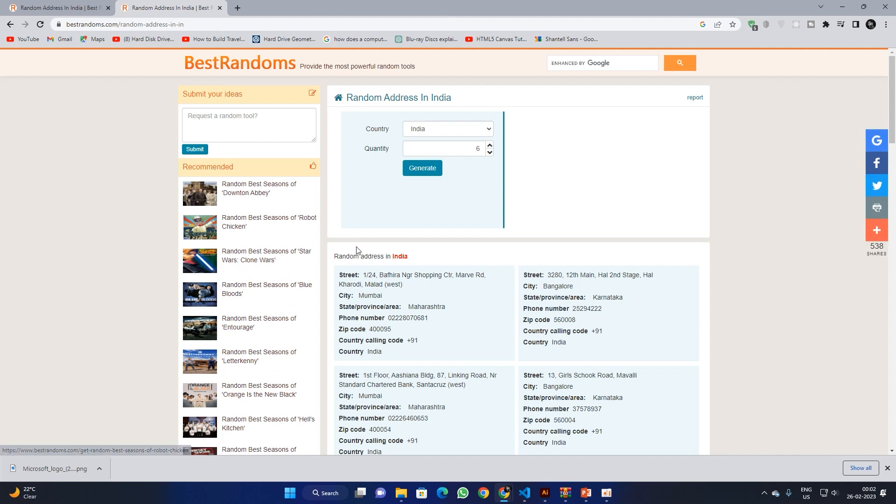
drag(365, 274, 404, 285)
key(ctrl+c)
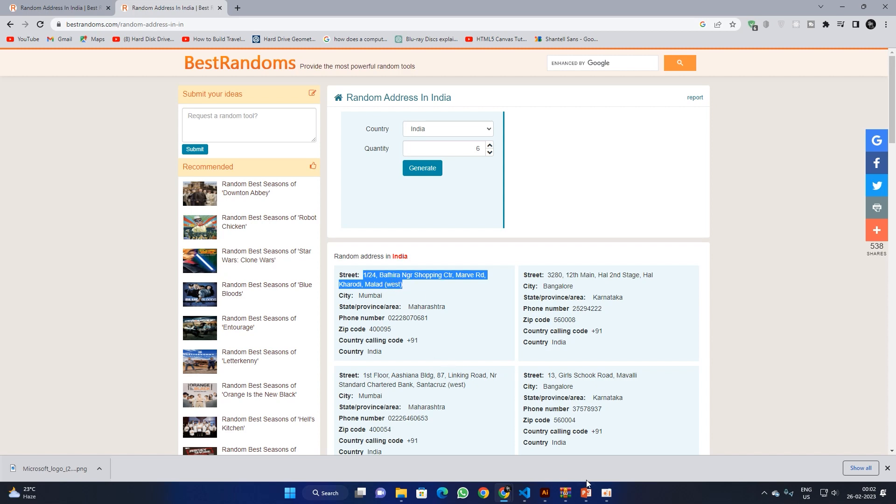
click(545, 493)
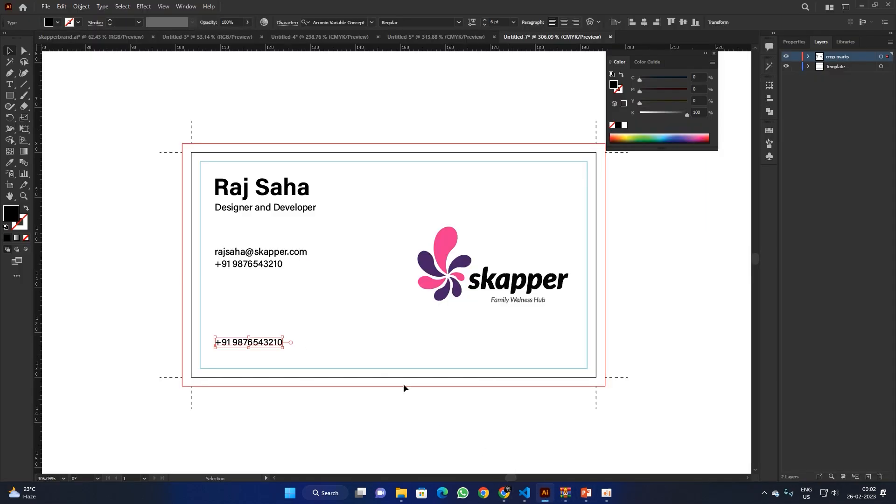
Step: Paste the street address over the spare phone line, break it after 'Ctr,', and nudge it up
triple_click(260, 346)
key(ctrl+v)
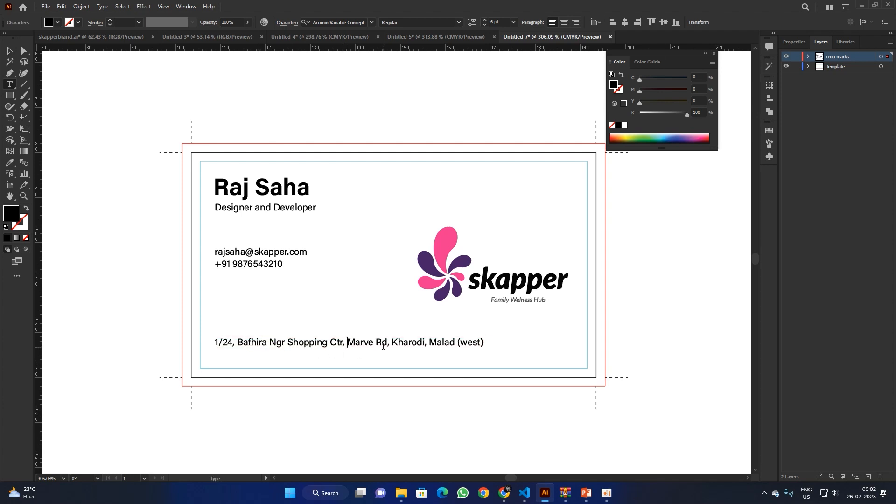
key(Return)
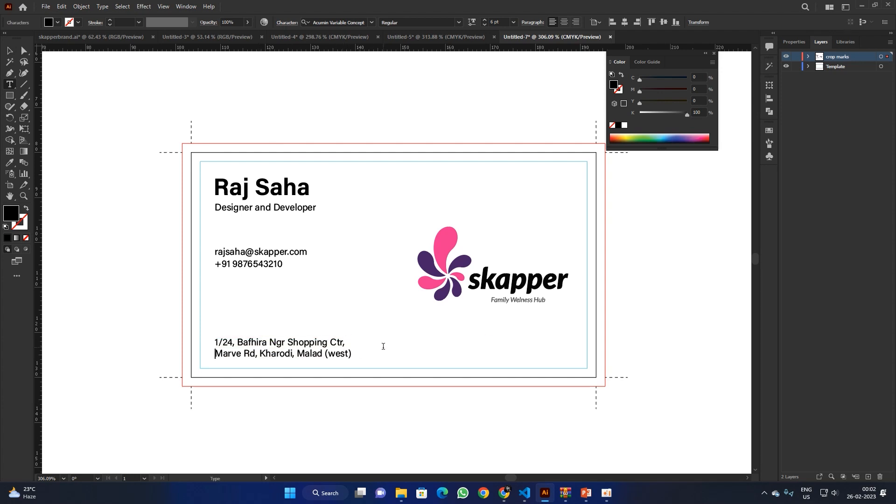
click(8, 57)
click(10, 50)
drag(271, 347, 271, 339)
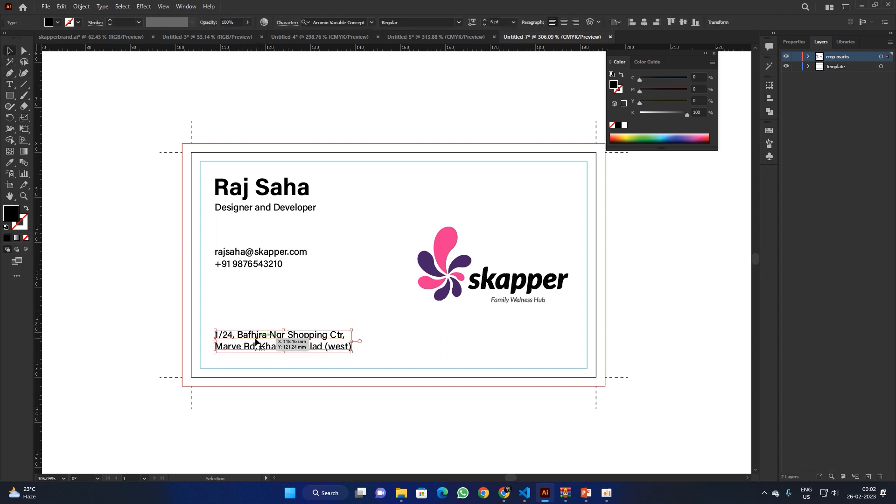
drag(243, 265, 516, 346)
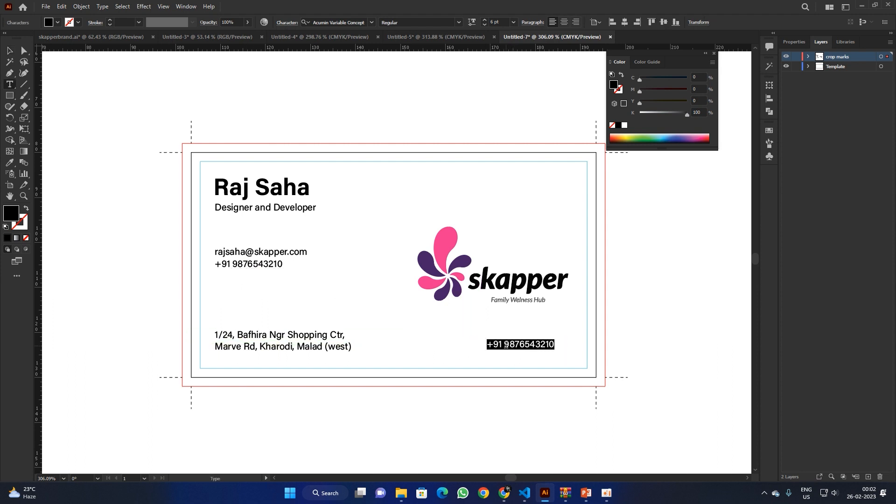
text(www)
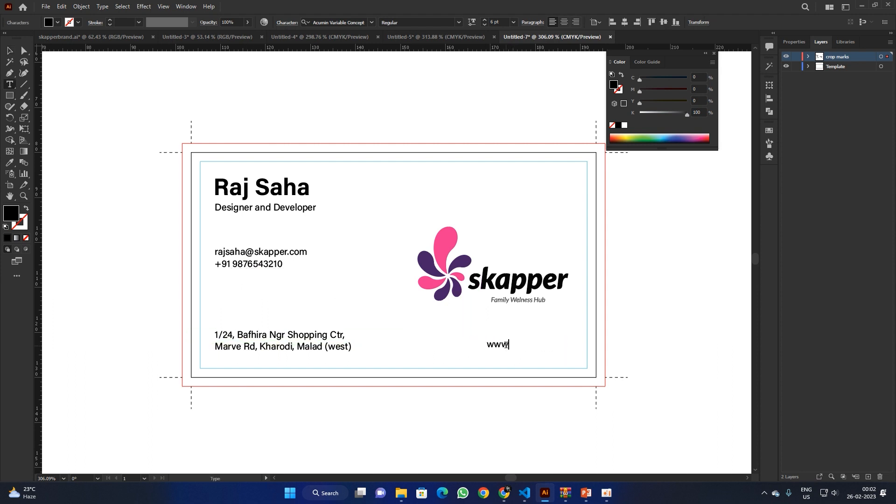
text(.skapper.com)
click(9, 52)
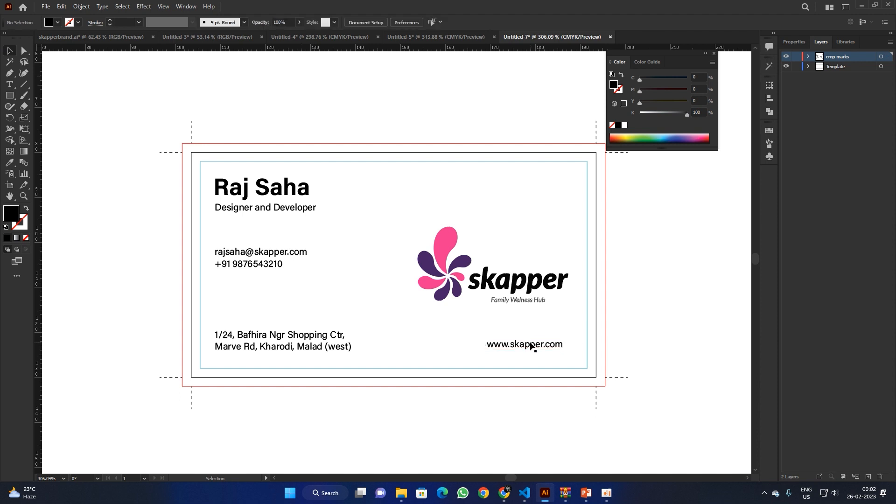
Step: Bottom-align the address block with the web address line
shift+click(333, 351)
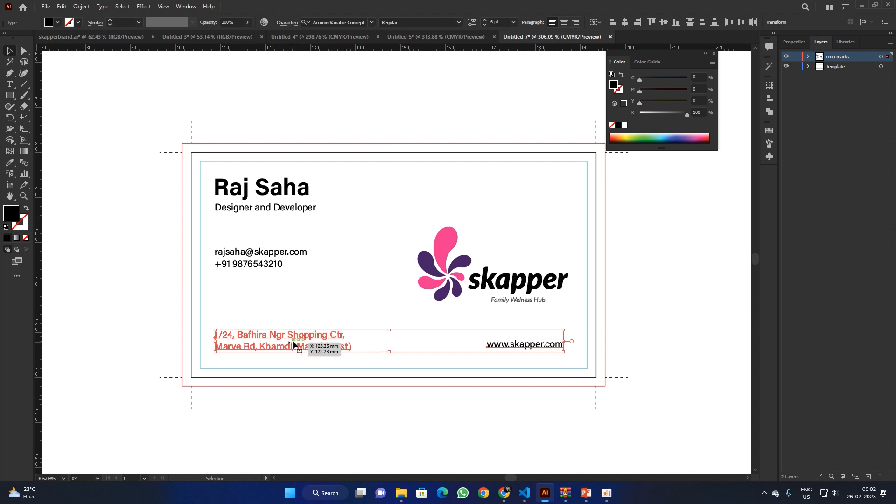
click(676, 23)
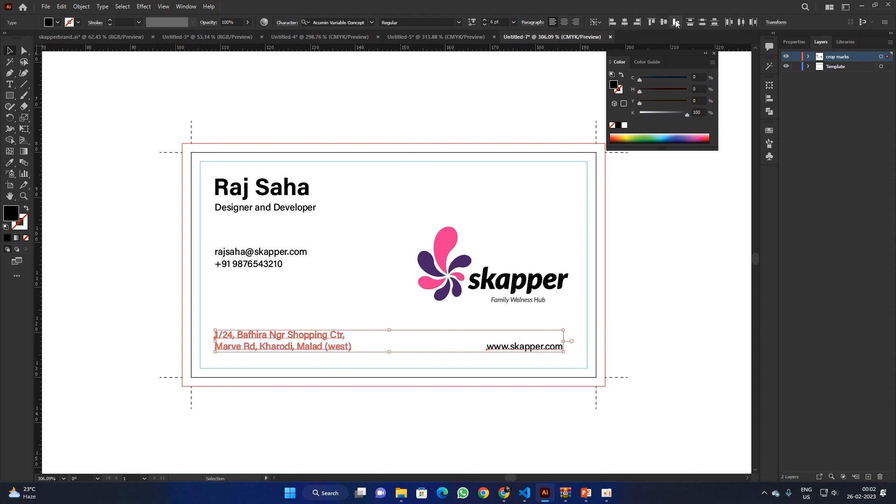
click(651, 328)
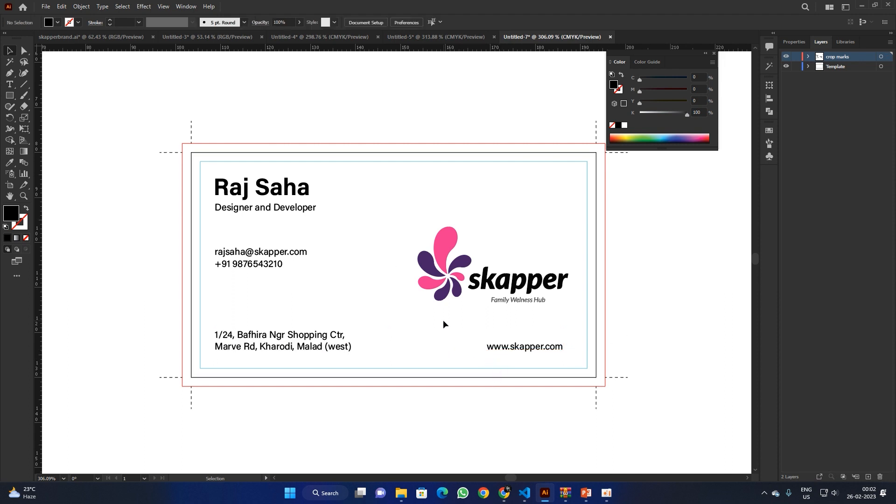
Step: Left-align the email, phone, address and job title lines to the name as key object
click(256, 255)
shift+click(256, 265)
shift+click(258, 335)
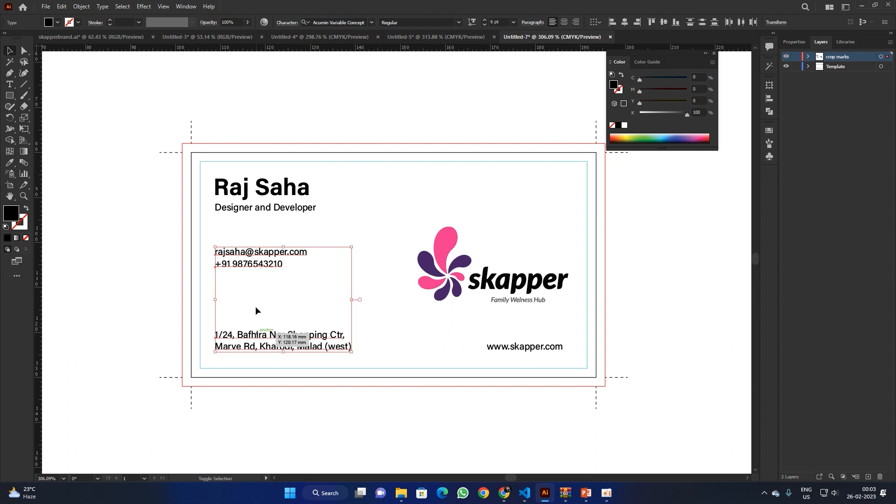
shift+click(257, 207)
shift+click(256, 191)
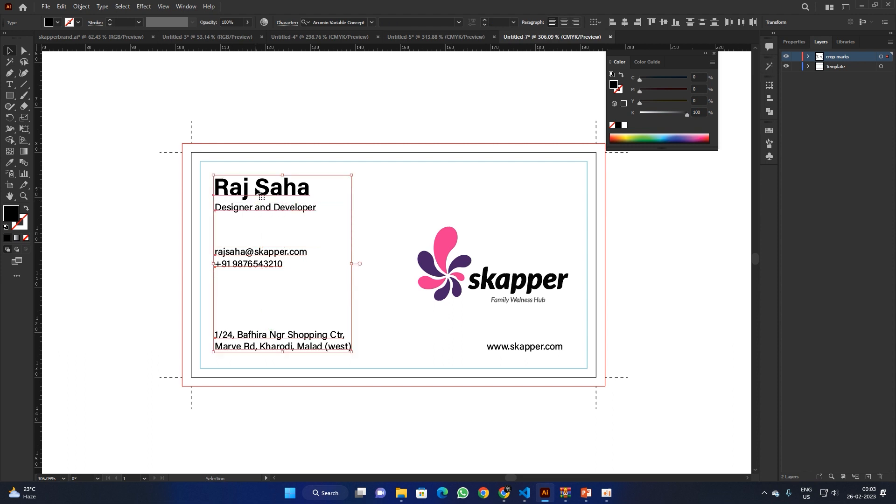
click(257, 190)
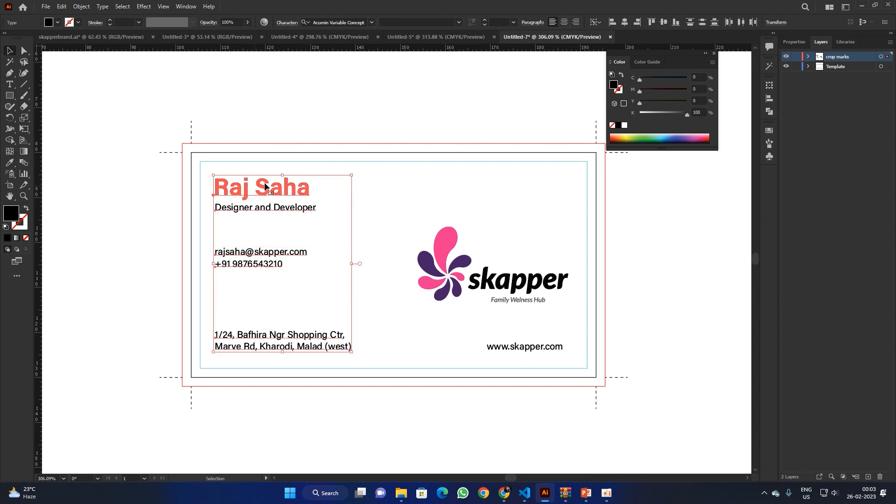
click(612, 24)
click(265, 322)
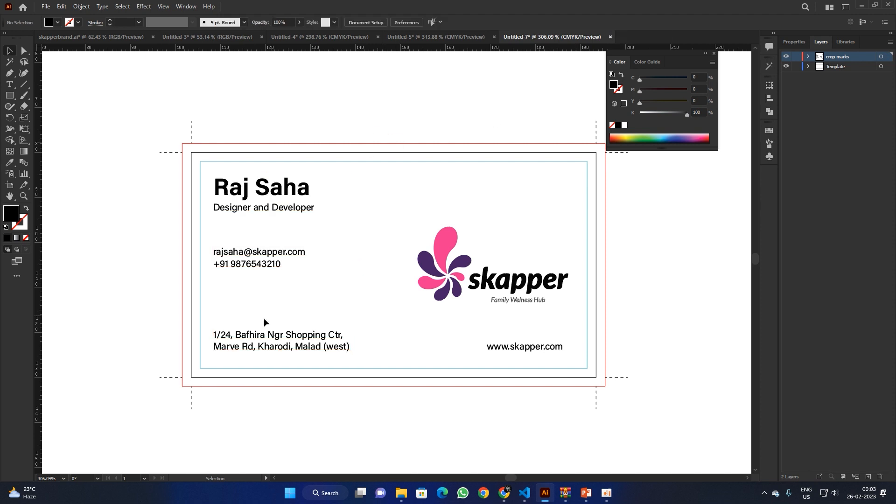
Step: Move the email and phone lines slightly lower, level with the logo
click(258, 256)
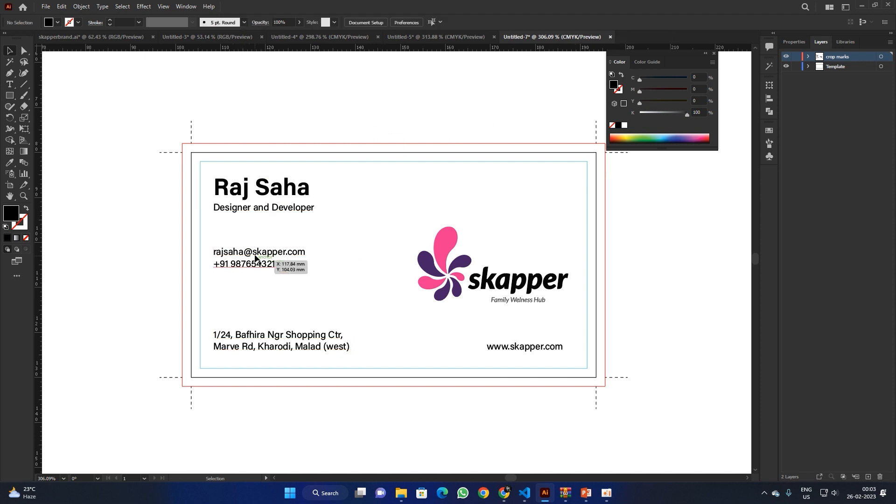
shift+click(255, 268)
drag(261, 268, 261, 279)
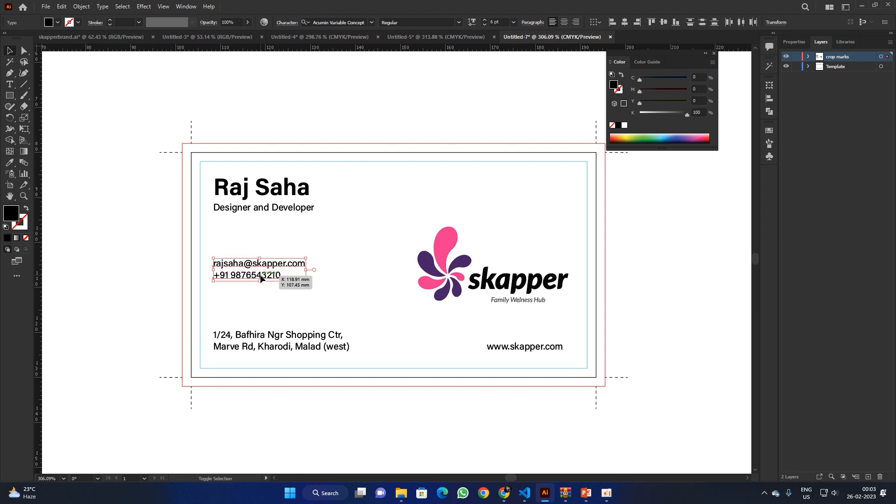
click(385, 125)
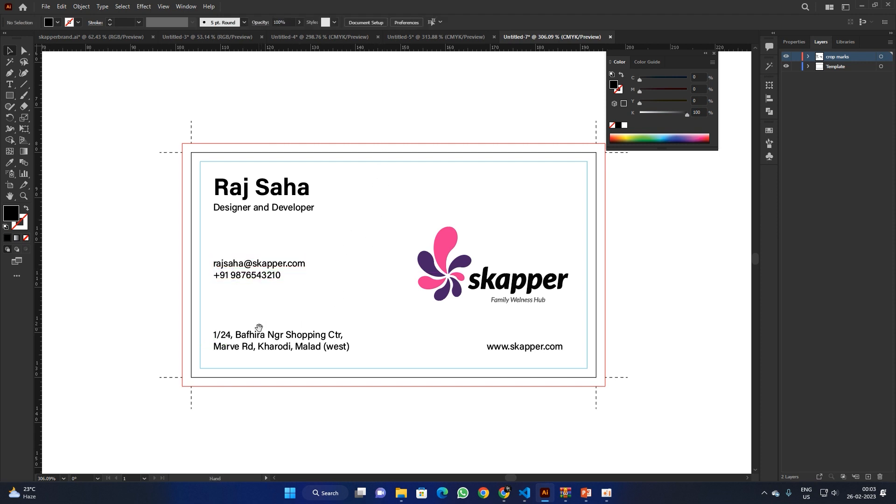
Step: Select the job title and all contact lines below it
scroll(284, 295, down, 2)
drag(301, 290, 268, 296)
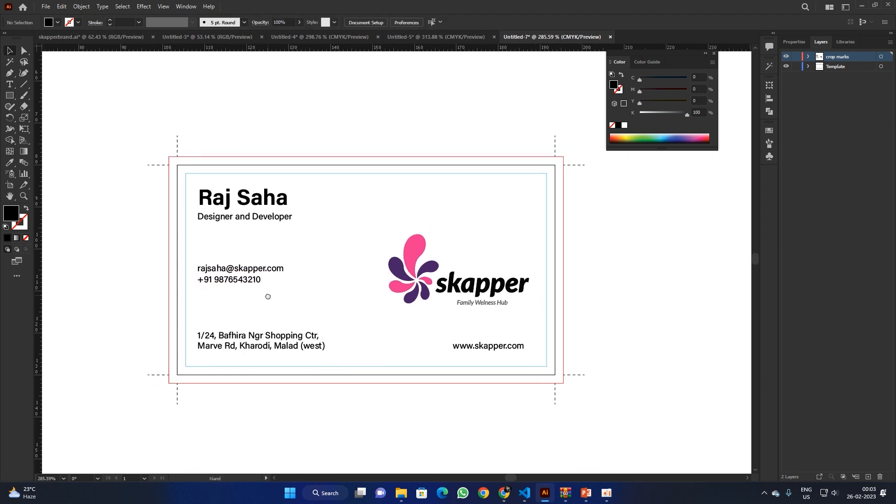
click(256, 222)
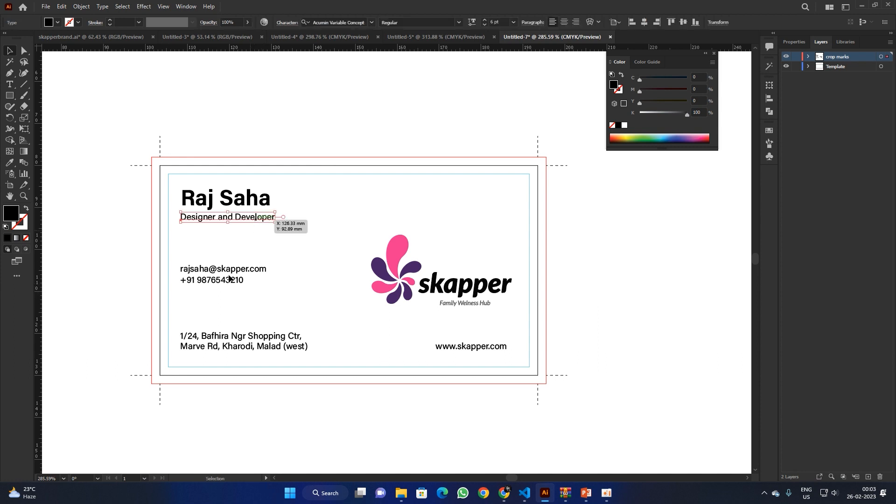
drag(228, 222, 450, 351)
Step: Recolour the job title, email, phone, address and web lines dark grey #3A3A3A
double_click(12, 214)
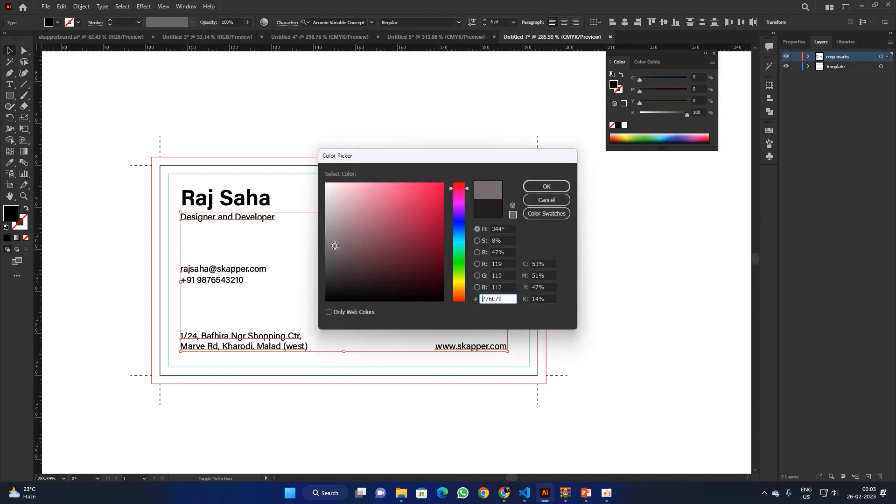
drag(334, 245, 317, 246)
click(541, 187)
click(319, 115)
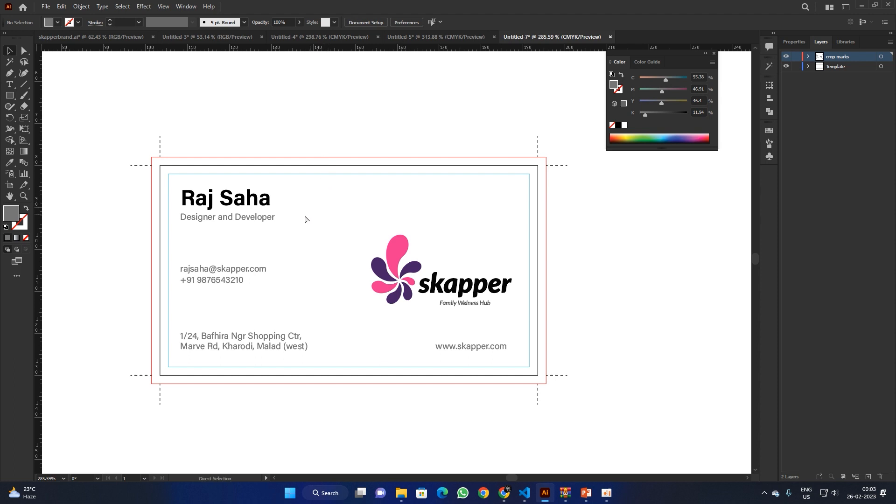
key(ctrl+z)
double_click(10, 219)
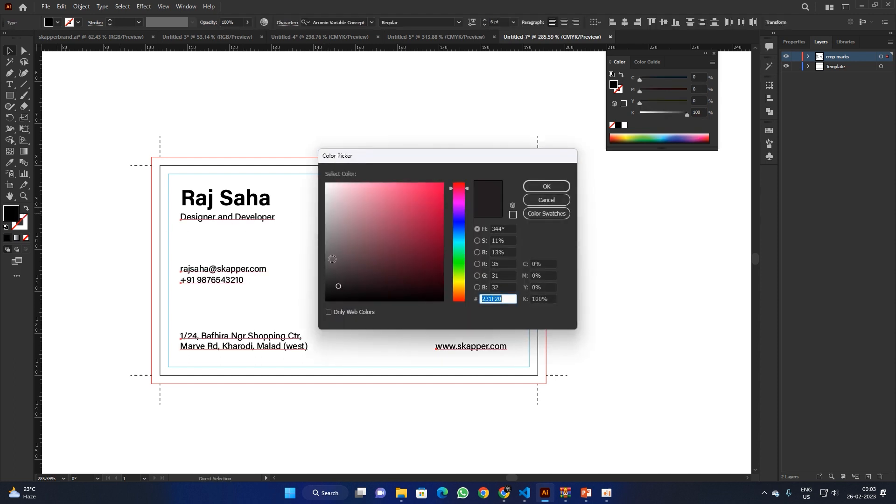
drag(344, 242, 321, 273)
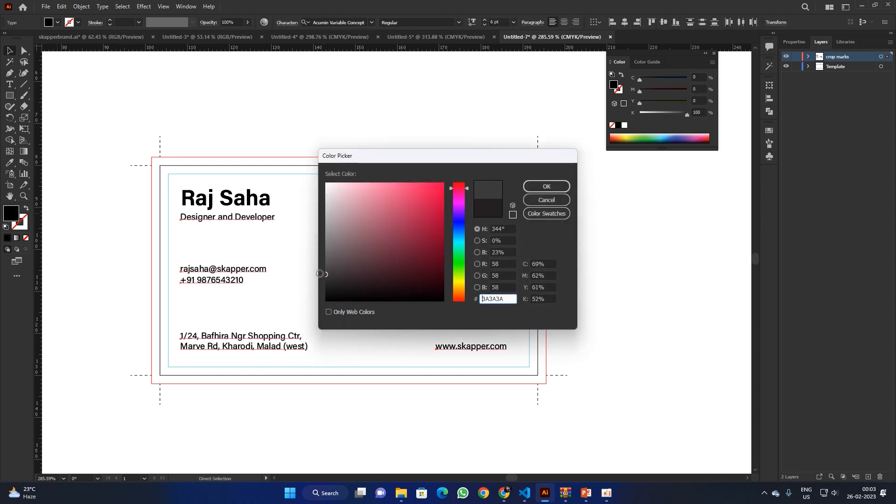
click(544, 187)
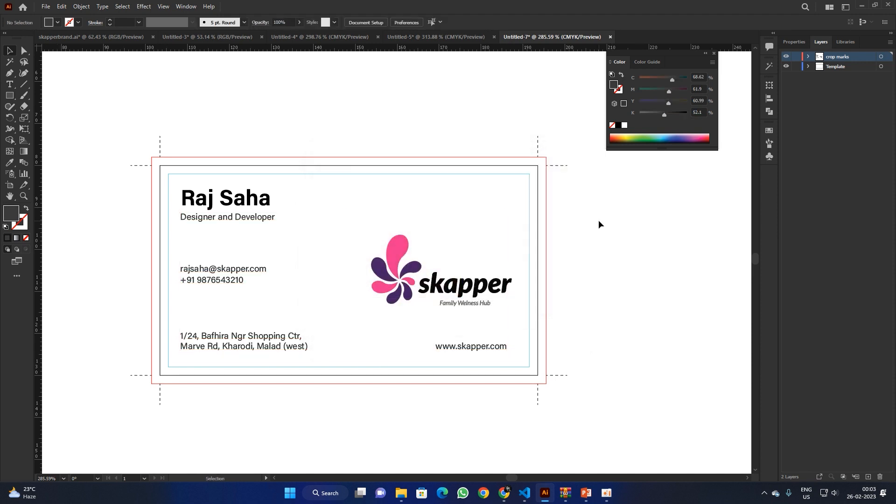
Step: Duplicate the skapper logo beside the card and delete the copy's wordmark, keeping the flower
click(397, 248)
drag(397, 248, 619, 301)
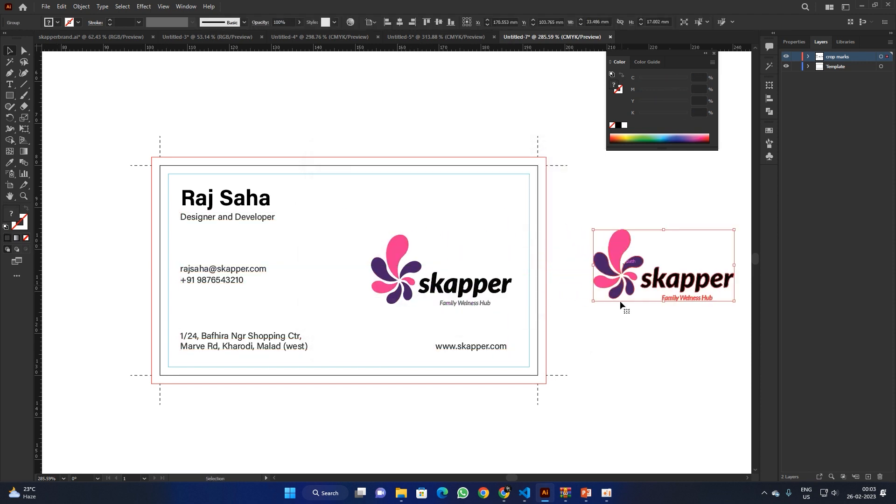
scroll(620, 300, right, 5)
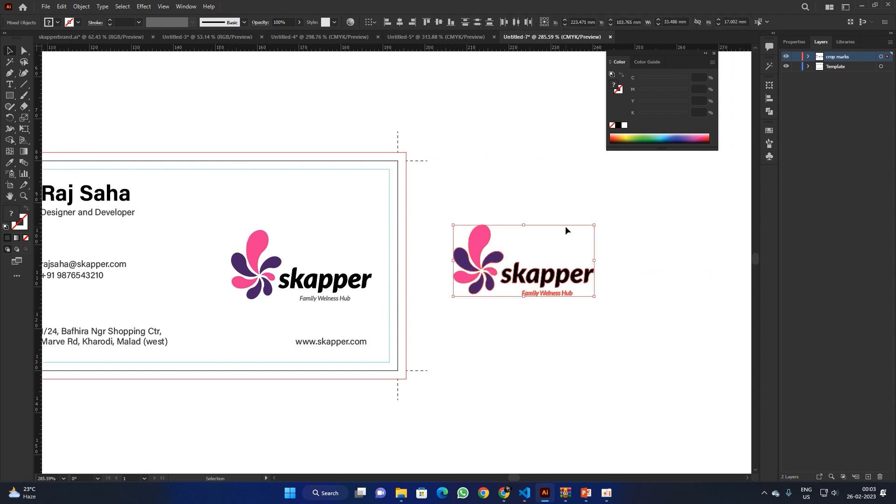
drag(620, 248, 507, 316)
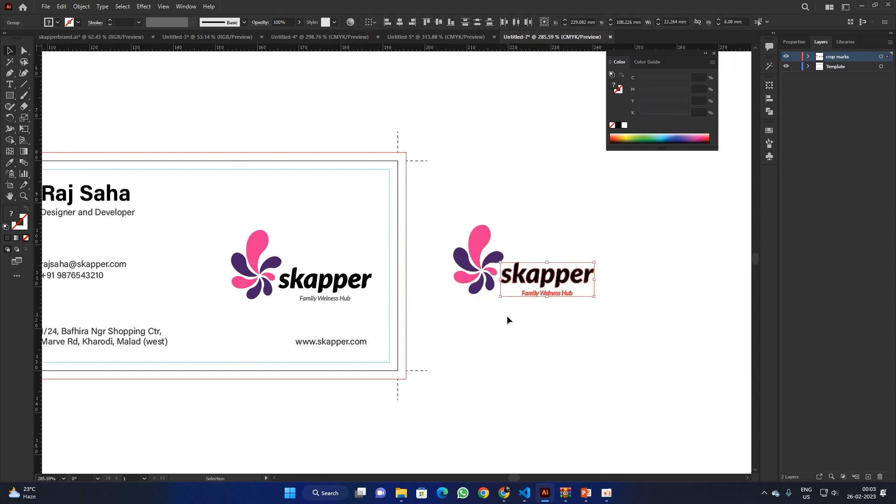
key(Delete)
key(a)
drag(524, 200, 454, 354)
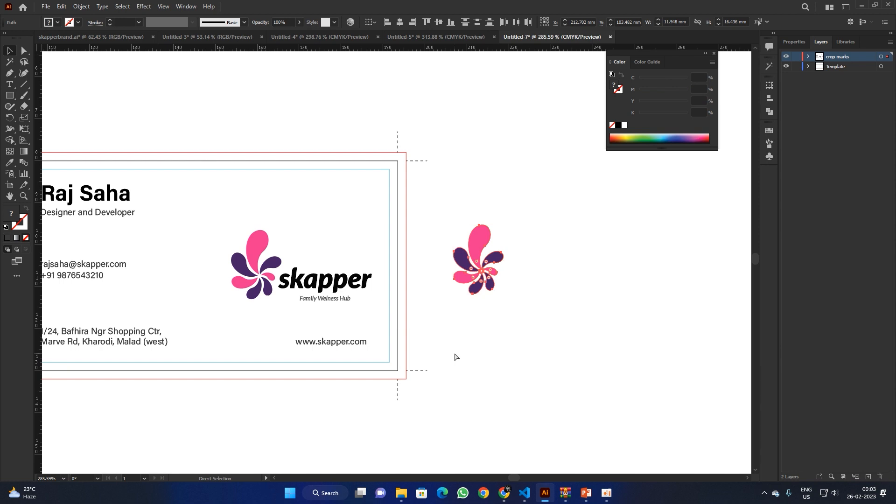
key(v)
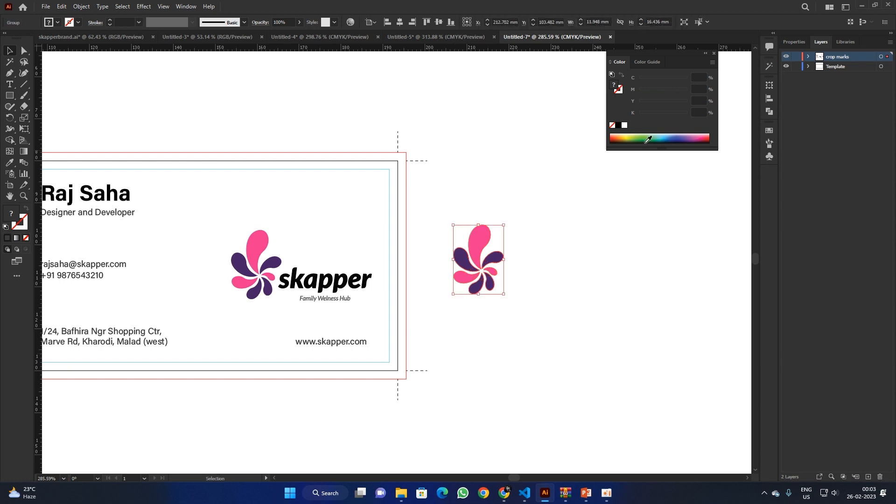
Step: Fill the flower copy black, scale it up many times, and lay it over the card
double_click(12, 216)
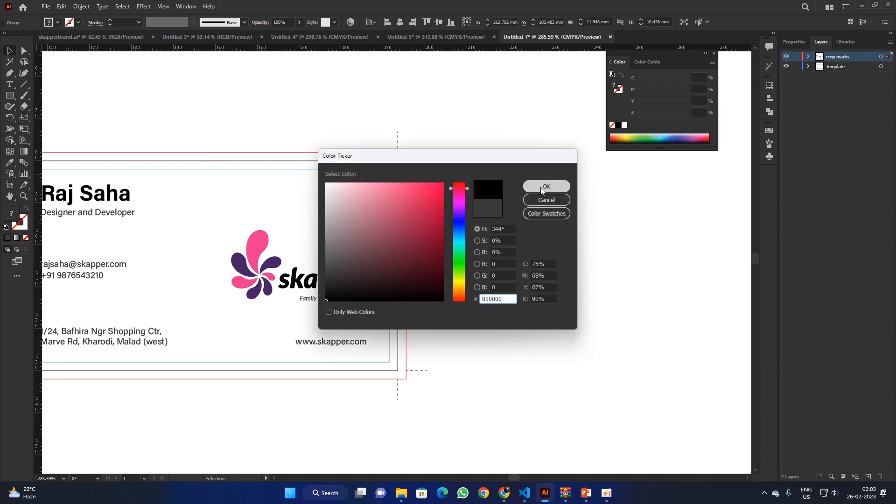
click(542, 187)
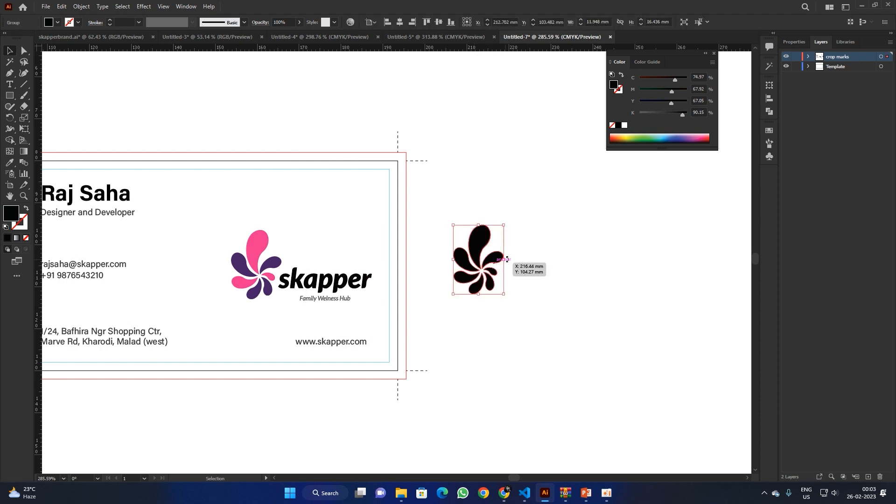
drag(507, 259, 695, 258)
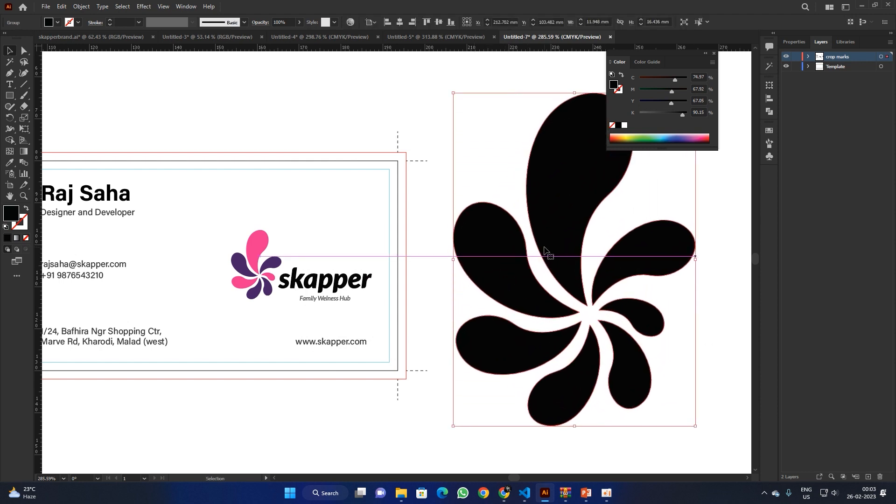
drag(545, 250, 332, 233)
drag(484, 244, 509, 244)
Step: Clip the black flower to the card-sized rectangle with Make Clipping Mask
click(602, 208)
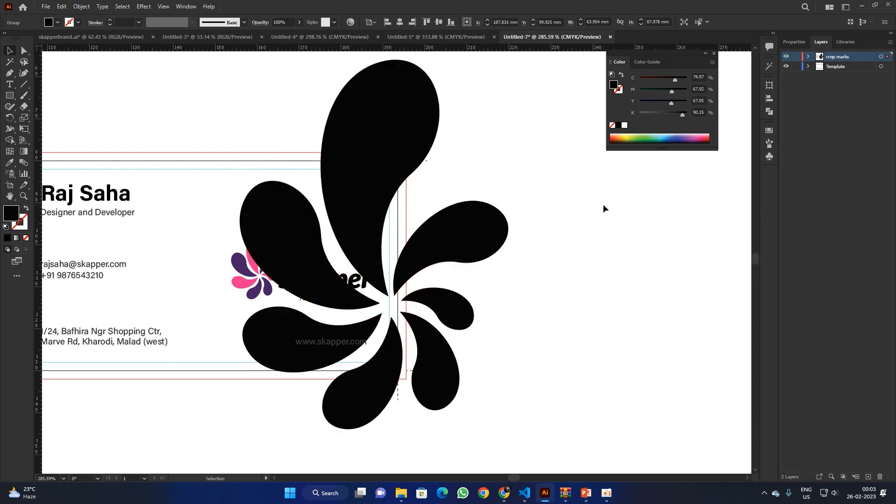
click(270, 154)
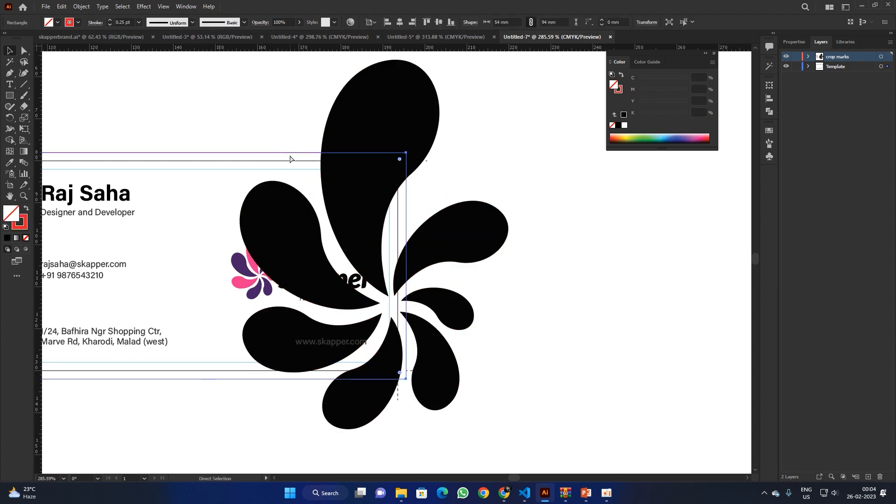
click(462, 139)
key(ctrl+a)
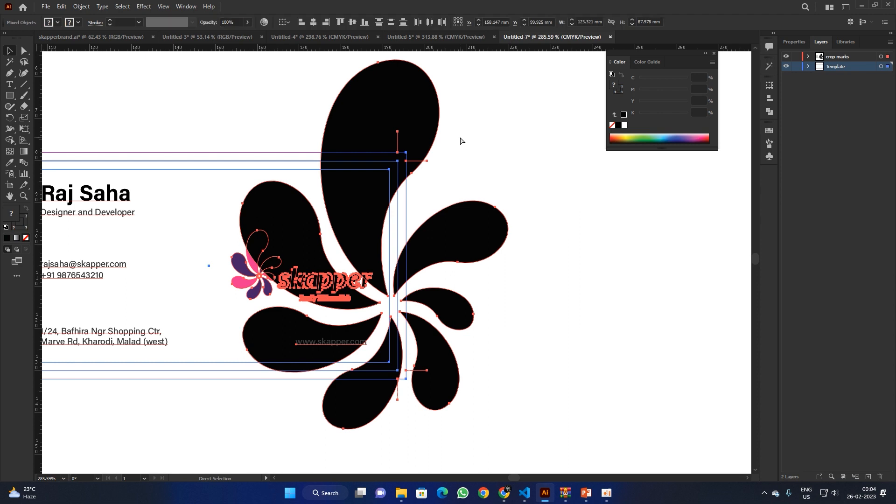
key(ctrl+z)
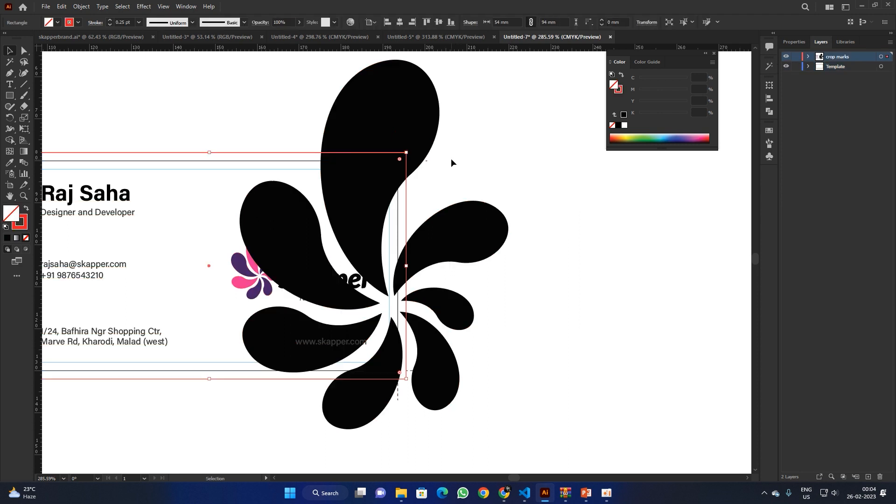
click(27, 210)
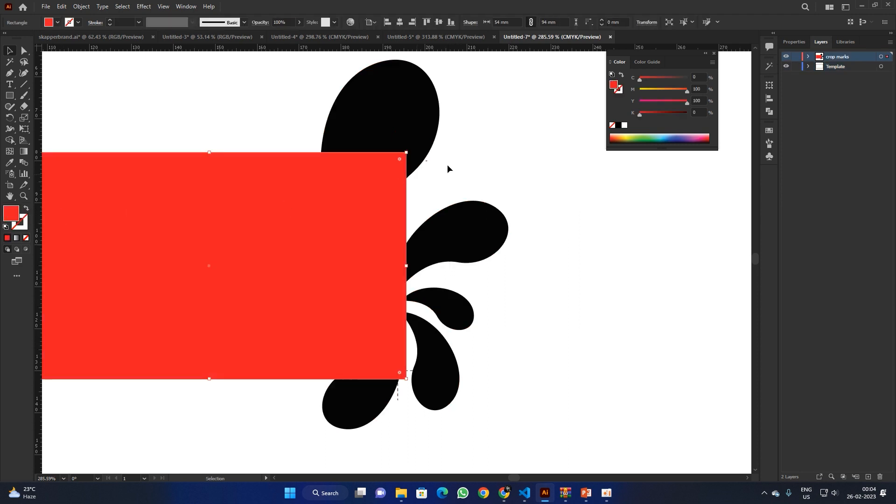
shift+click(399, 113)
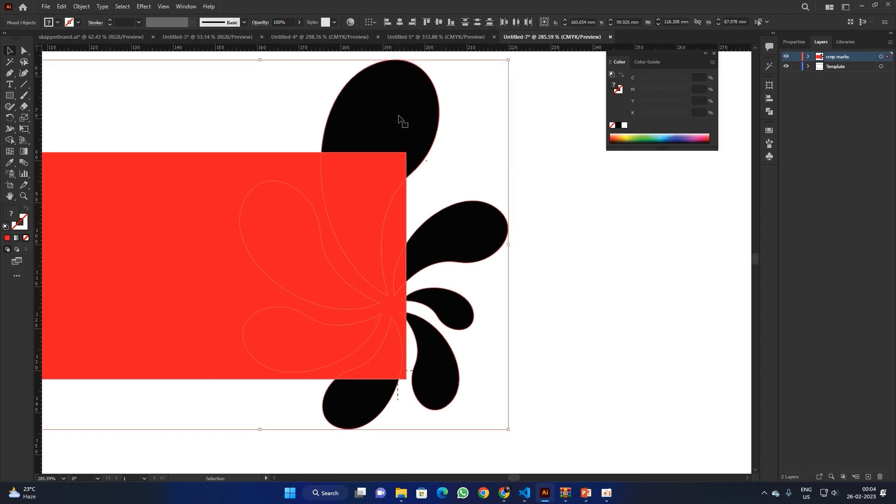
right_click(398, 116)
click(441, 201)
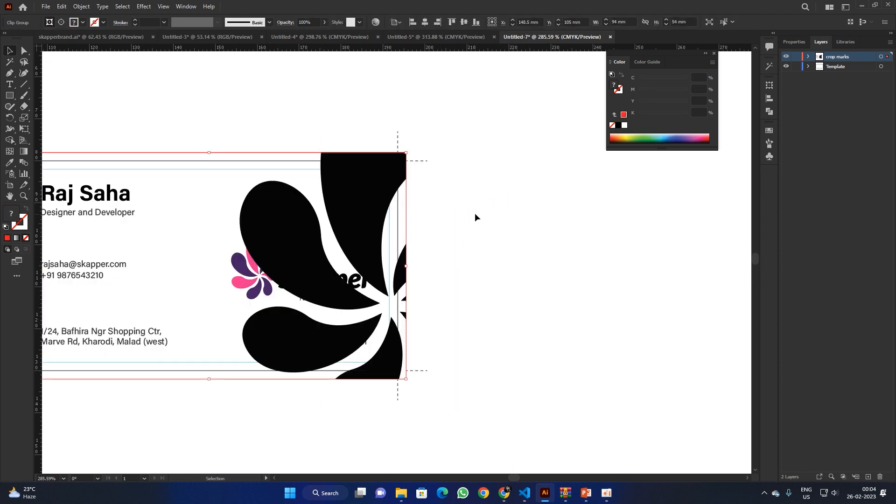
Step: Shift the flower up and left inside the clip, then cut the clipped flower off the card
double_click(377, 205)
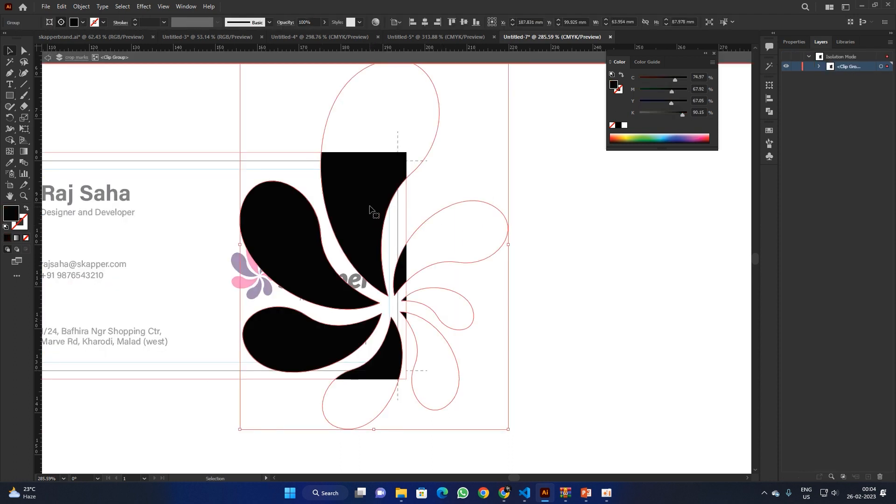
drag(363, 227, 356, 204)
drag(355, 204, 351, 196)
double_click(560, 245)
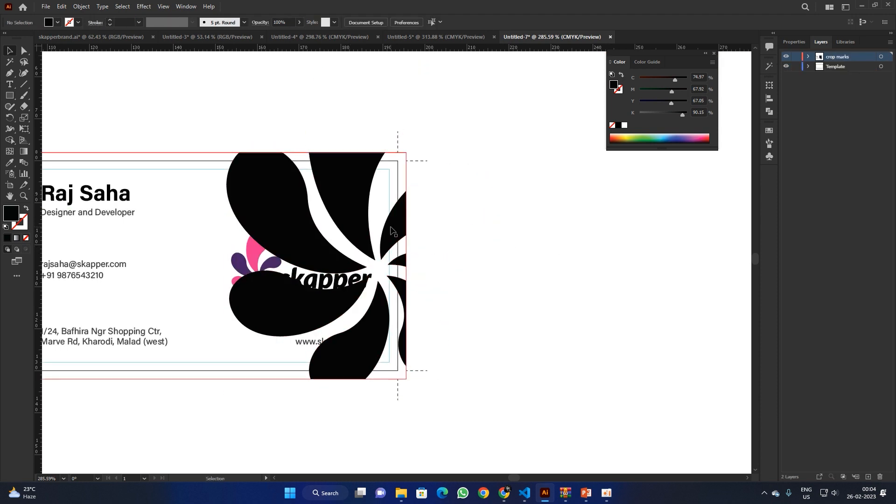
drag(394, 232, 551, 247)
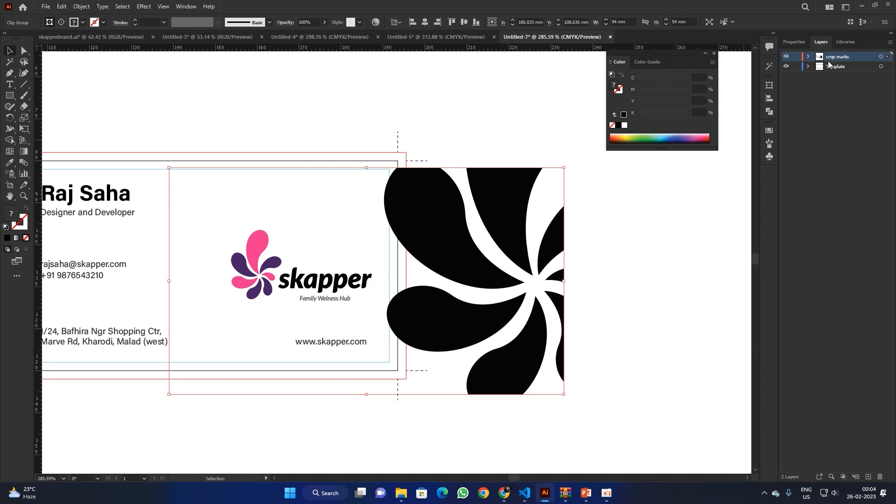
key(ctrl+z)
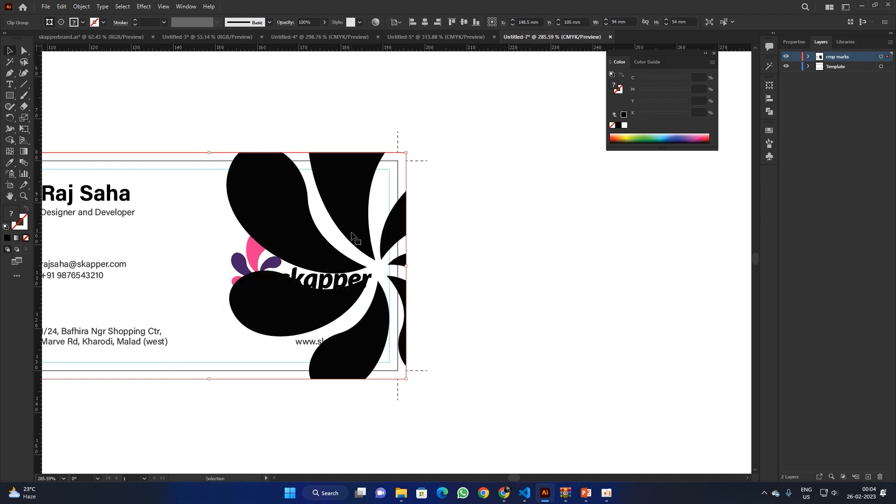
key(a)
key(ctrl+z)
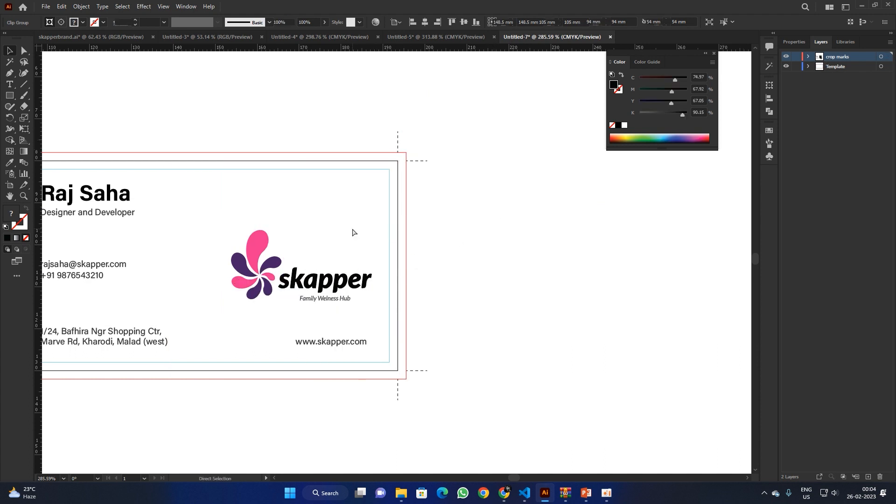
Step: Paste the clipped flower in front on a new Layer 3 and move that layer to the bottom
click(868, 477)
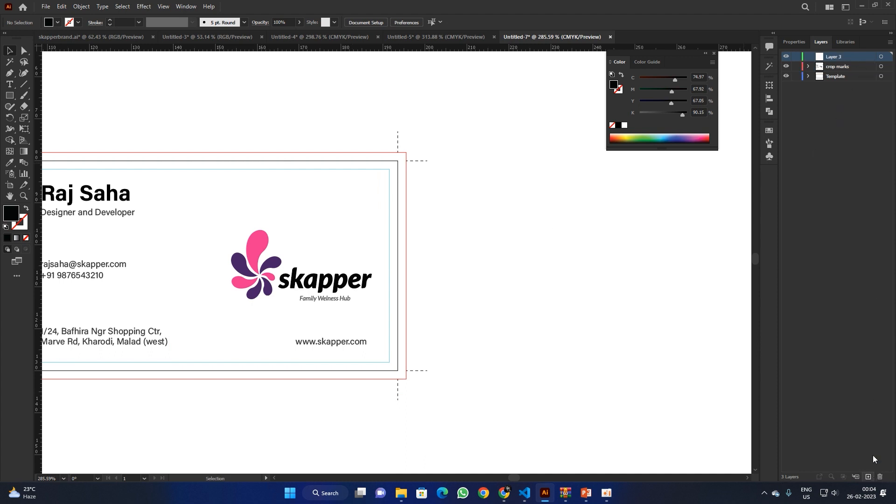
click(881, 58)
key(a)
key(ctrl+f)
key(v)
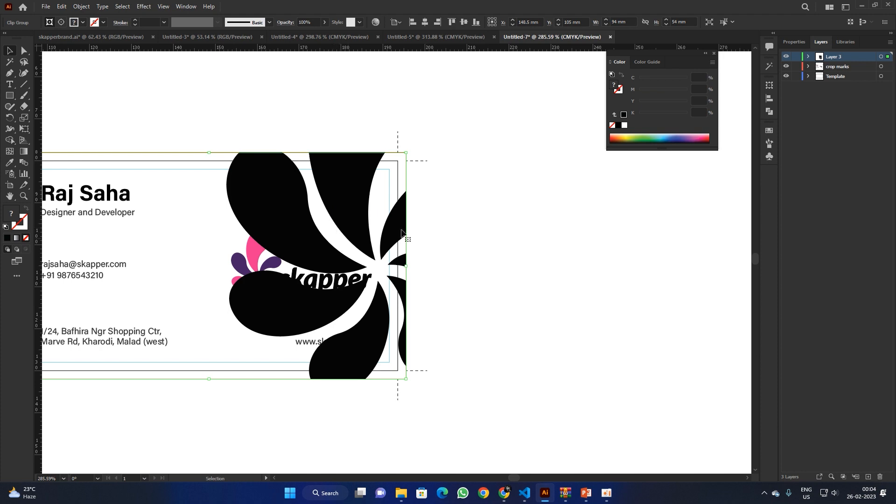
drag(849, 57, 846, 81)
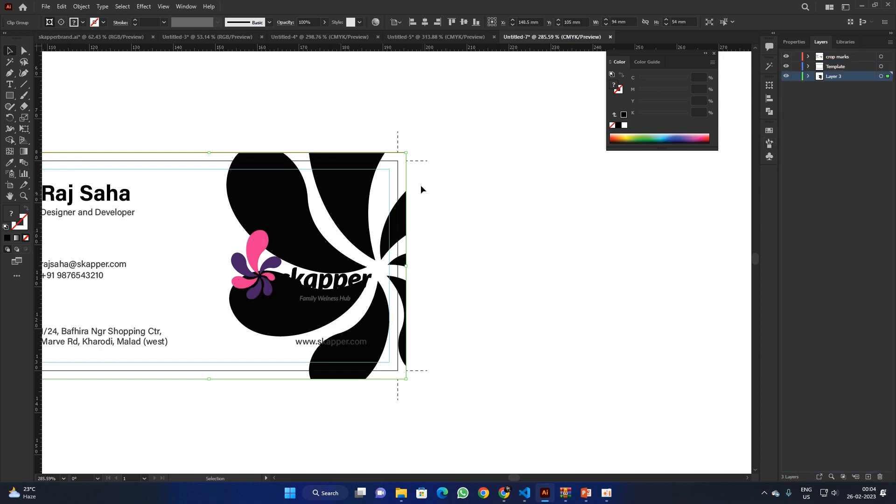
click(410, 159)
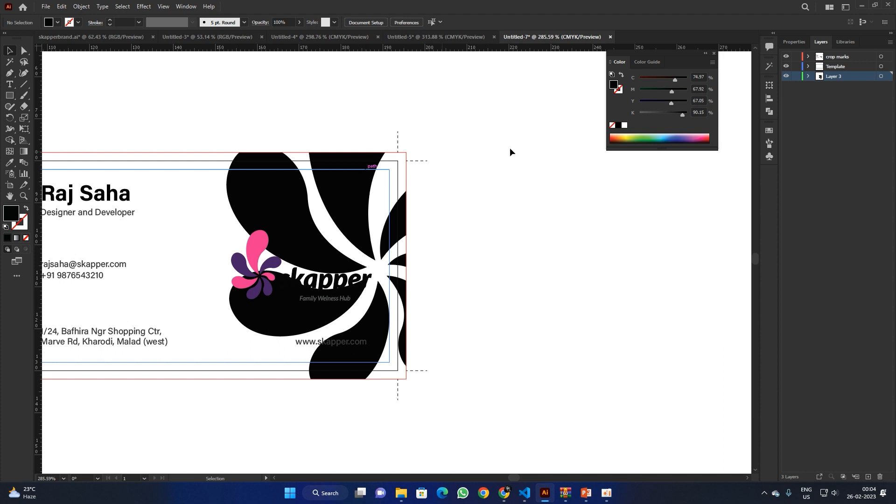
Step: Set the Layer 3 flower's opacity to 3%
click(880, 77)
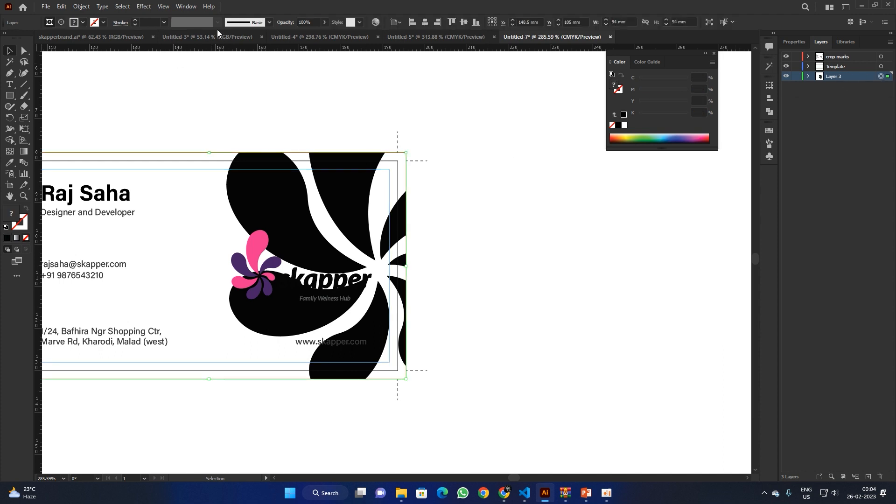
click(325, 22)
click(290, 33)
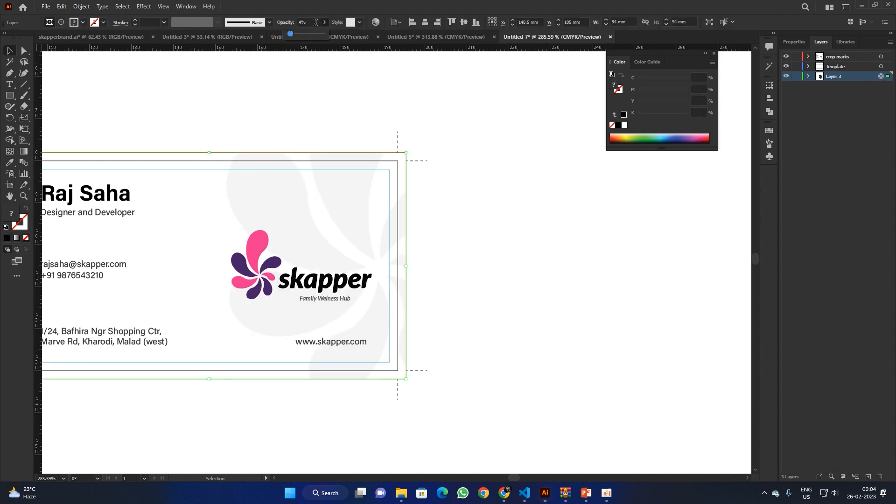
click(316, 22)
text(3)
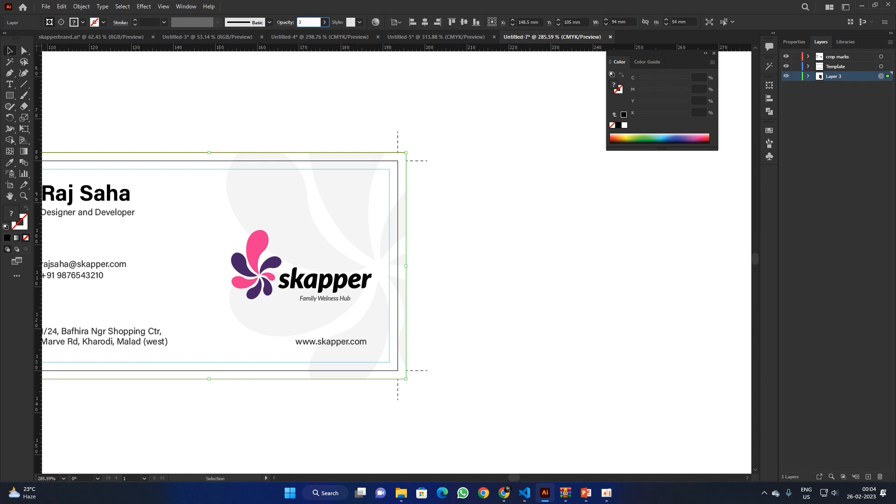
key(Return)
Step: Hide the Template layer's guide rectangles and select all the objects on the card
click(521, 163)
drag(211, 352, 387, 352)
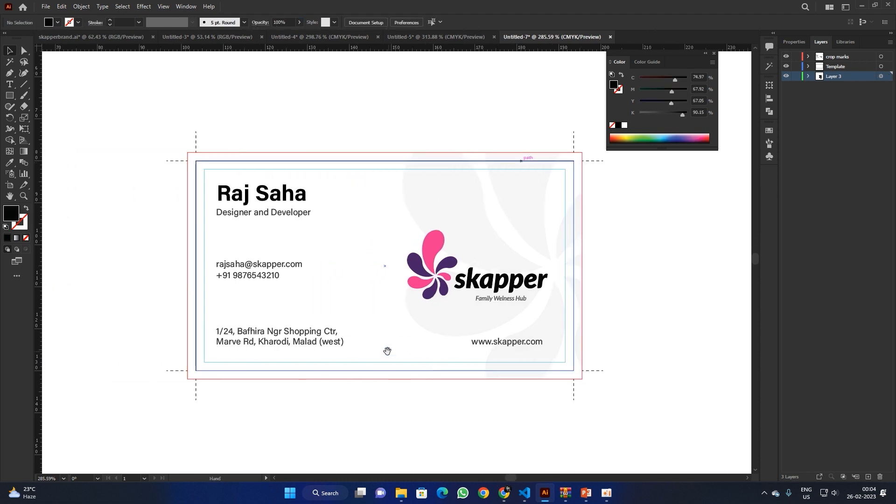
drag(365, 312, 392, 299)
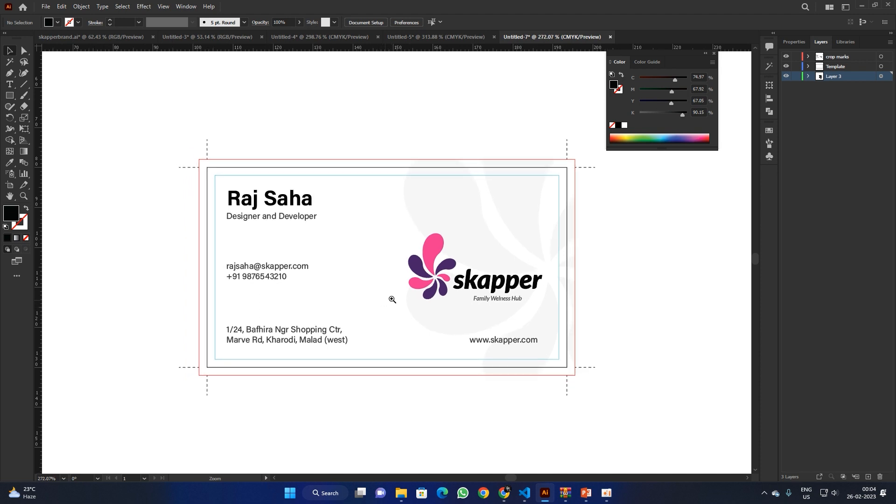
click(786, 66)
drag(122, 106, 655, 449)
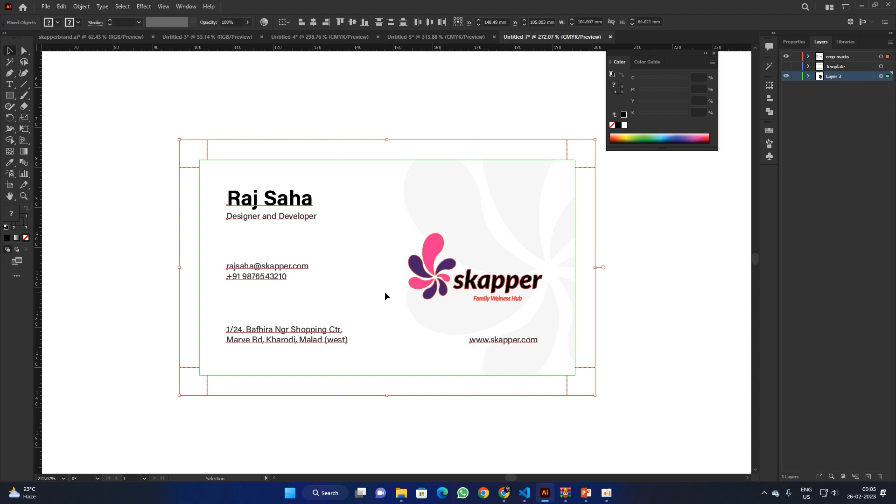
Step: Select the whole business card with its crop marks and copy it
click(389, 122)
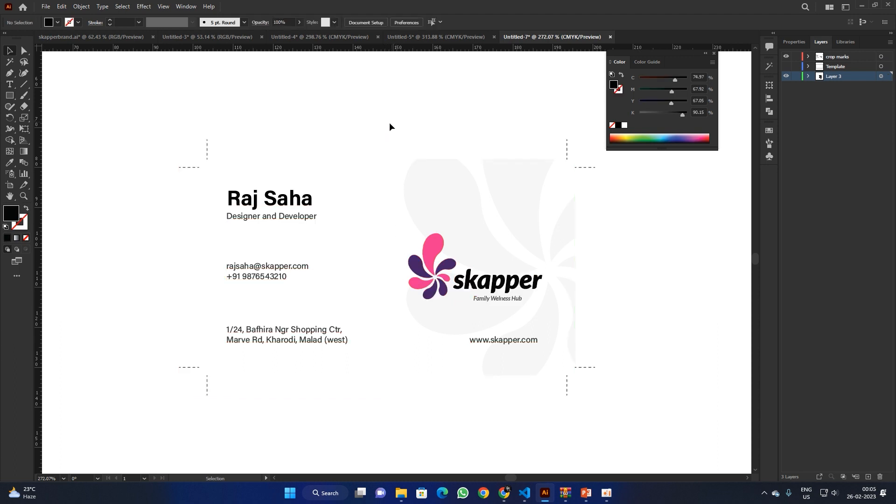
drag(133, 135, 616, 434)
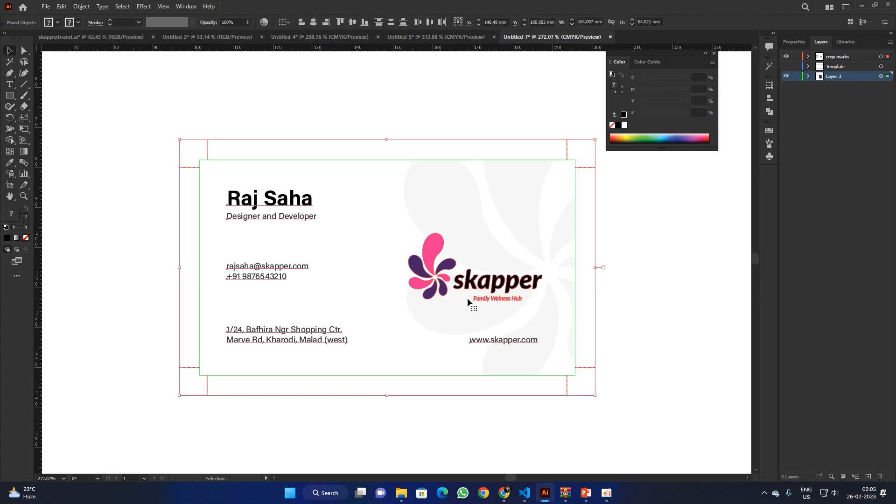
key(a)
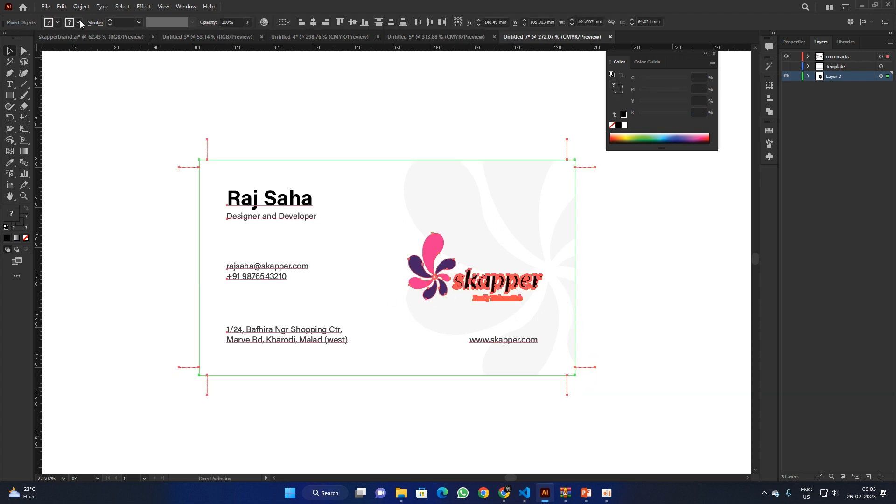
Step: Create a new CMYK document in inches, 18 × 12 in landscape
click(49, 11)
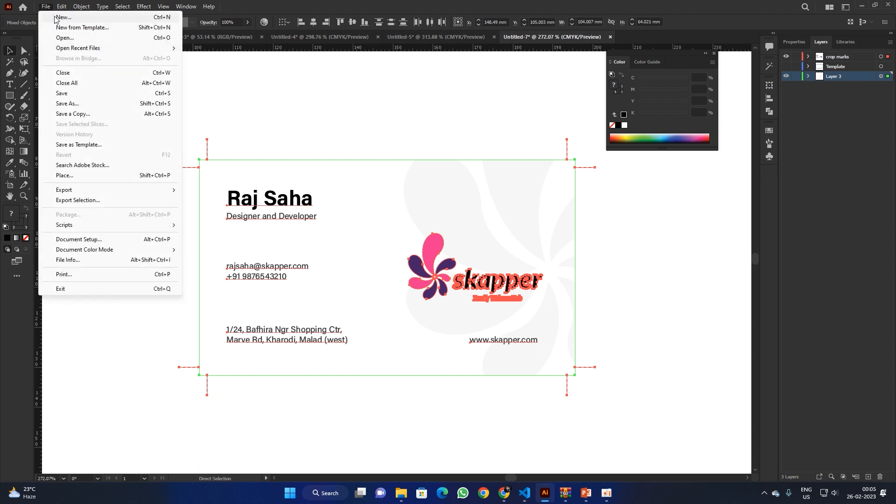
click(76, 18)
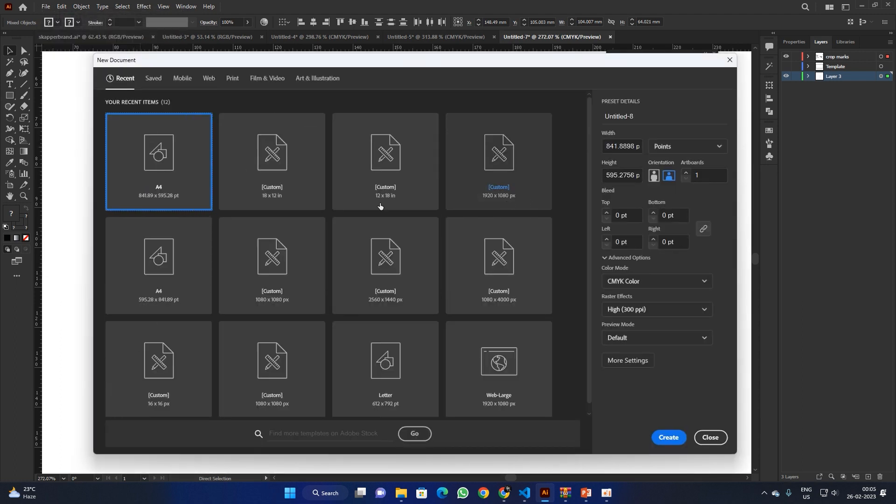
click(636, 147)
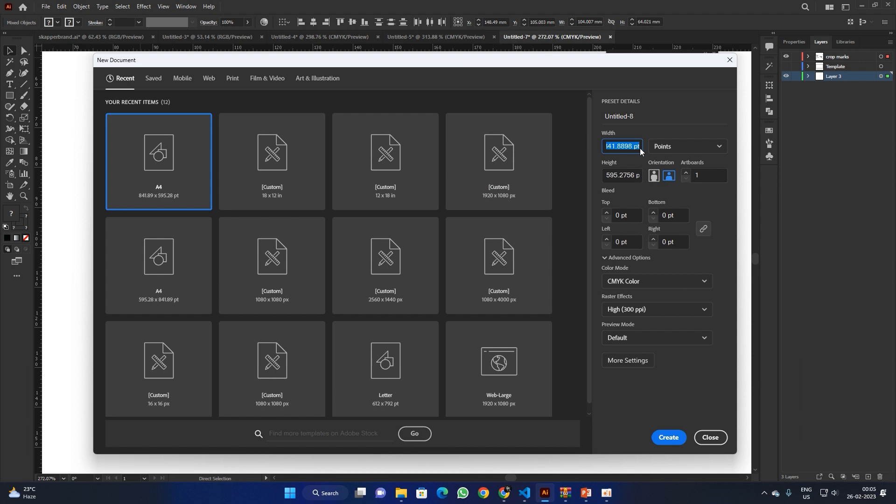
click(683, 147)
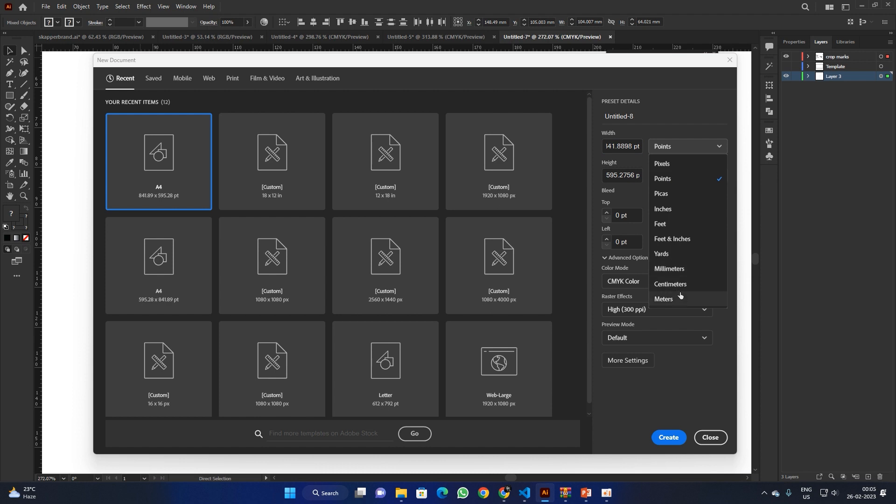
click(685, 207)
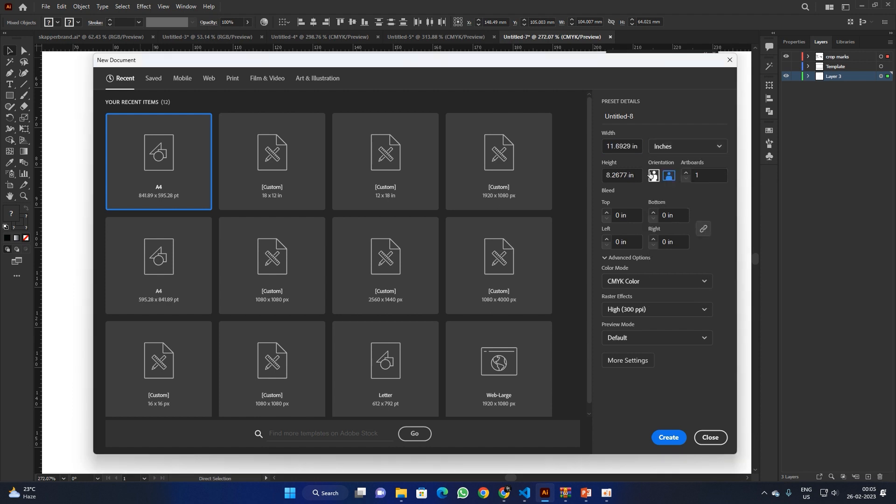
click(632, 150)
text(12)
key(Tab)
text(18)
key(Tab)
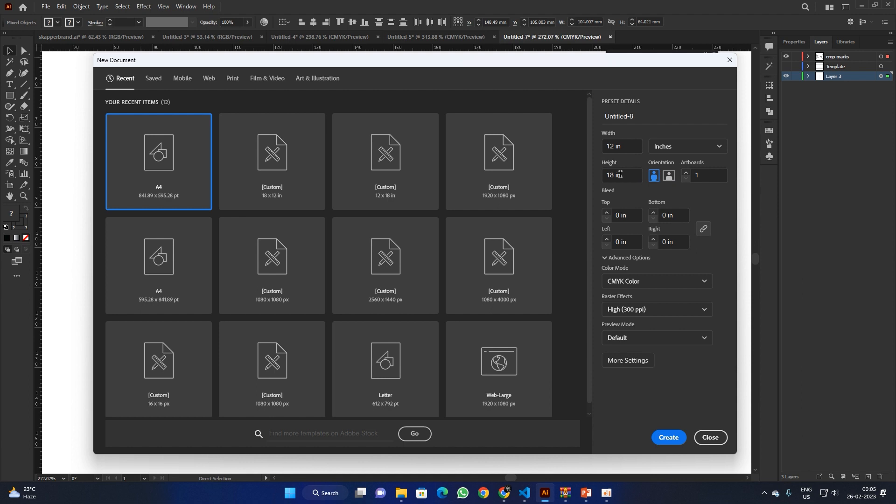
click(639, 282)
click(639, 313)
click(668, 176)
click(668, 436)
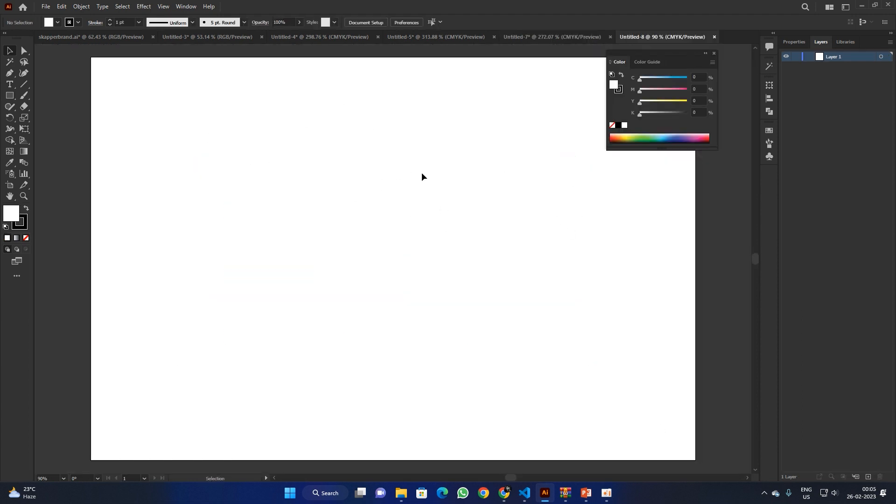
Step: Paste the copied card onto the new sheet
key(a)
key(ctrl+v)
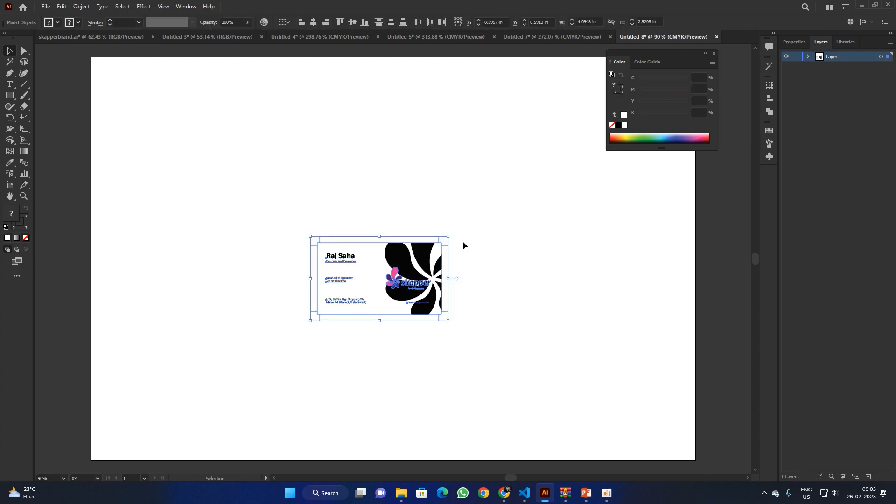
click(463, 241)
Step: Fade the dark background flower shapes to 3% opacity
mouse_move(424, 240)
mouse_down()
mouse_move(441, 279)
mouse_move(428, 229)
mouse_up()
key(v)
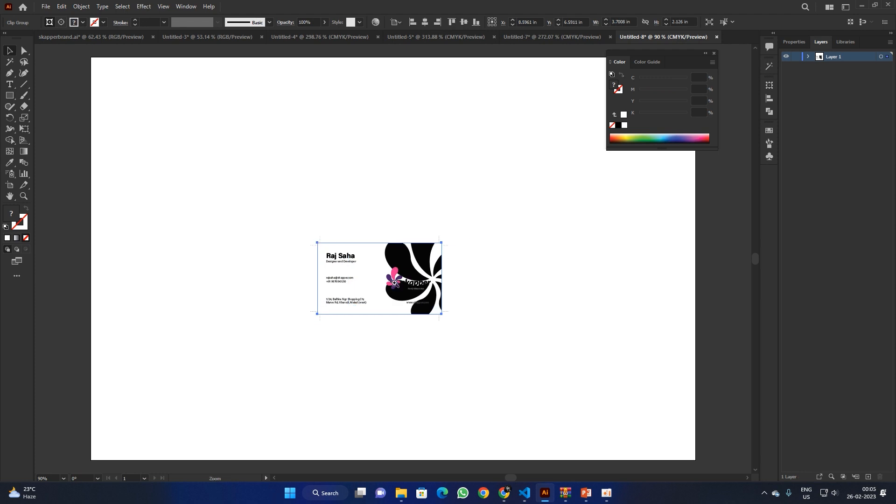
scroll(450, 247, up, 5)
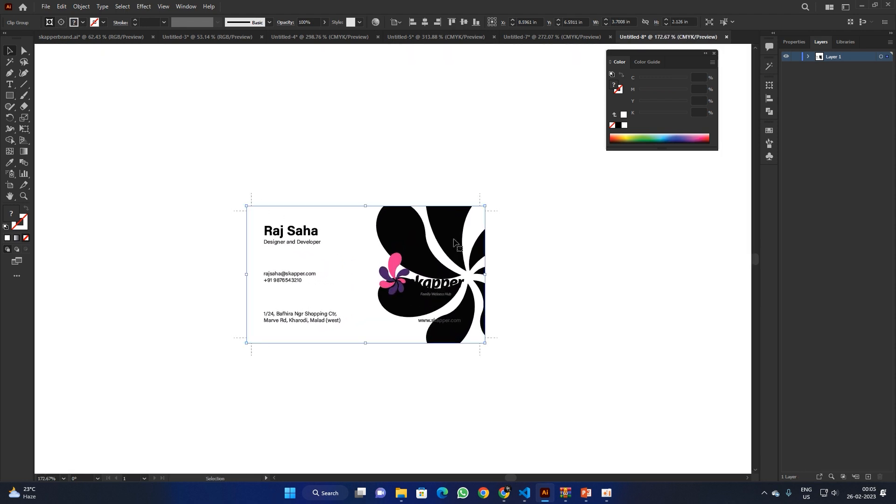
key(a)
click(291, 32)
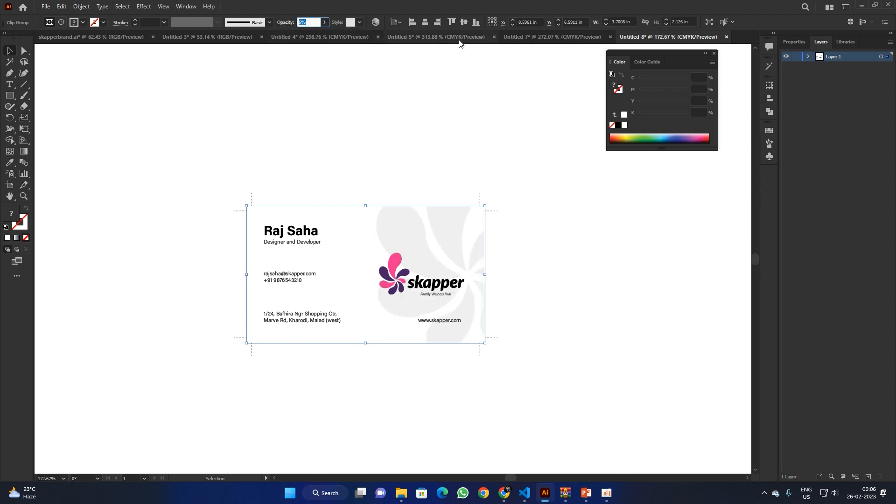
text(3)
key(Return)
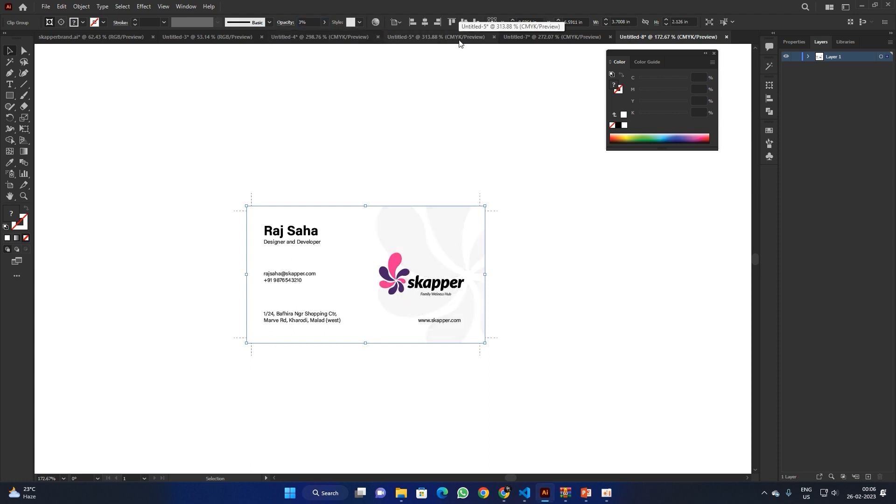
Step: Cut the skapper logo and paste it back in front of the background
click(555, 125)
click(392, 292)
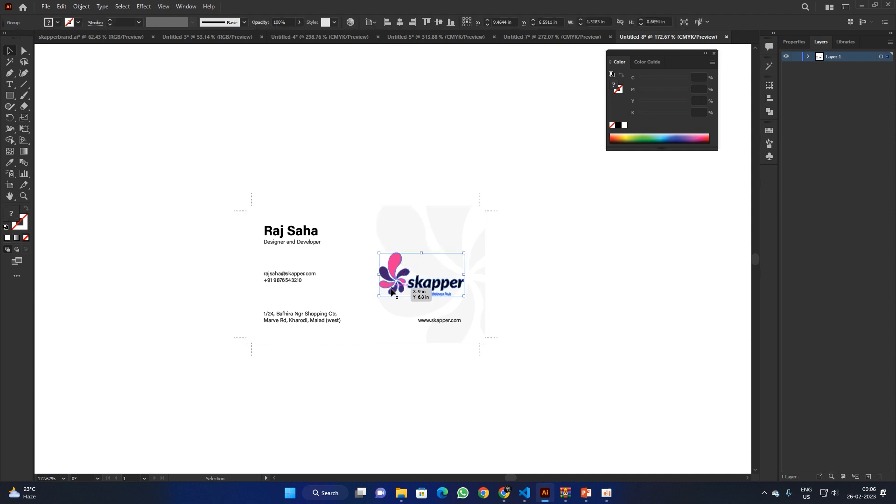
key(ctrl+x)
key(ctrl+f)
Step: Group all parts of the card into one object
click(400, 146)
drag(183, 154, 578, 413)
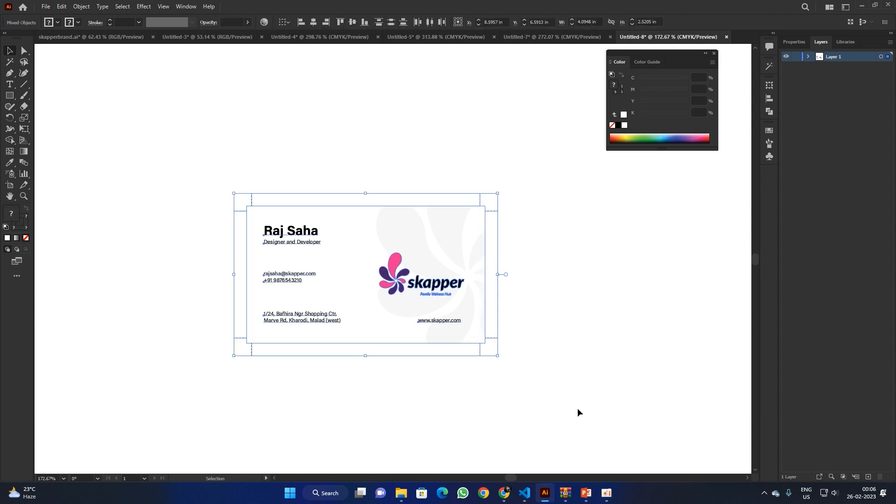
key(ctrl+g)
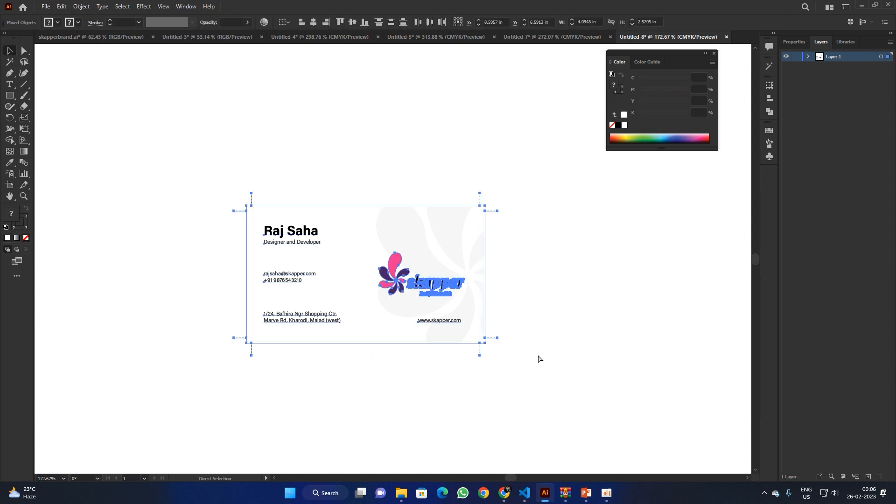
Step: Align the grouped card to the artboard's left and top edges
drag(376, 182, 362, 244)
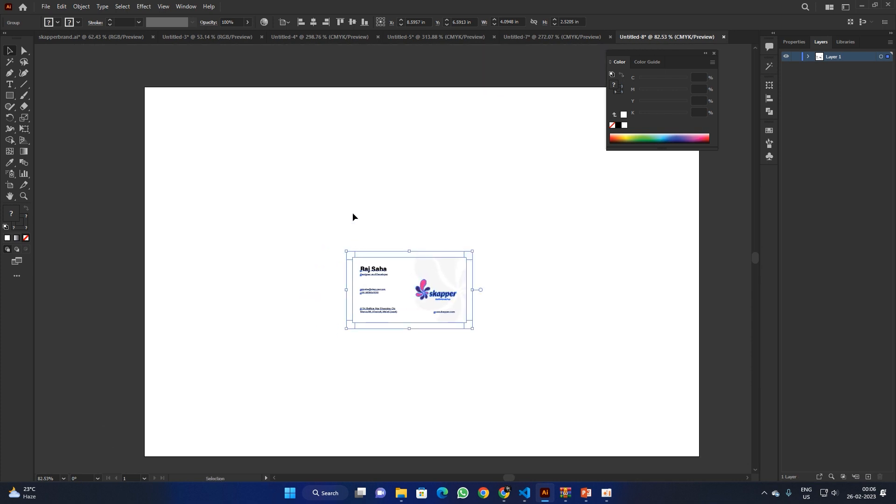
click(301, 23)
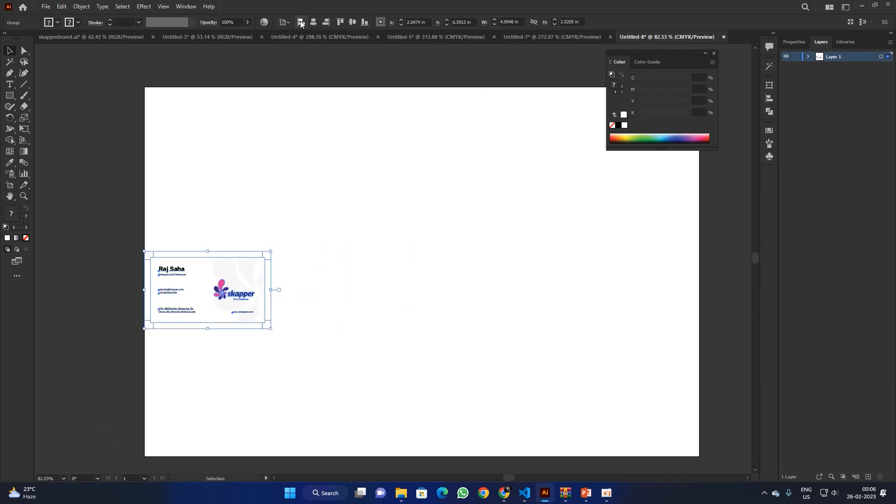
click(342, 22)
click(345, 60)
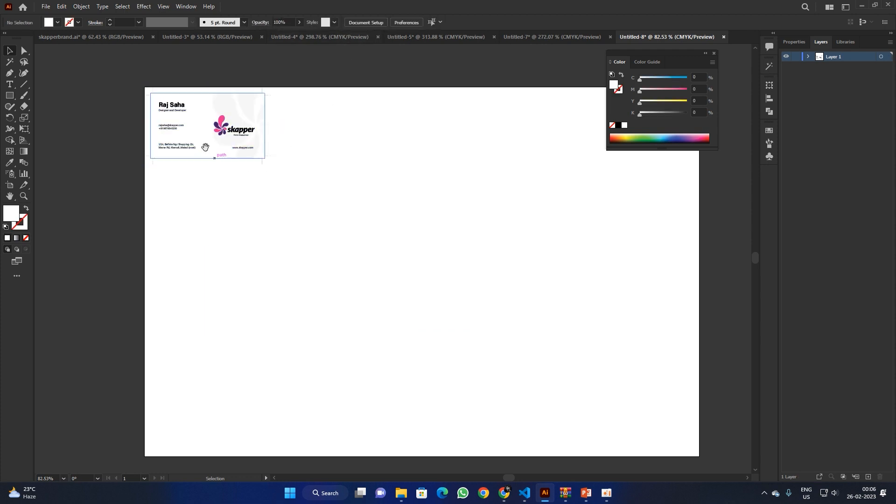
scroll(206, 147, up, 5)
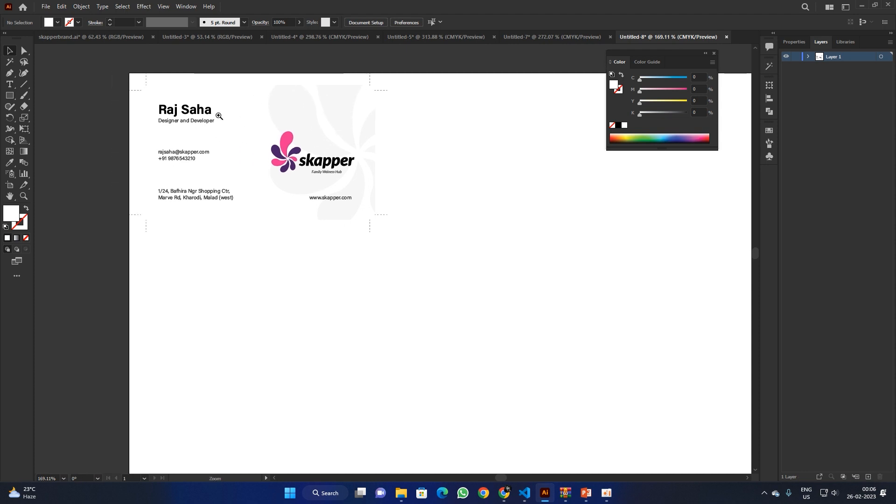
scroll(219, 116, up, 2)
scroll(275, 171, down, 3)
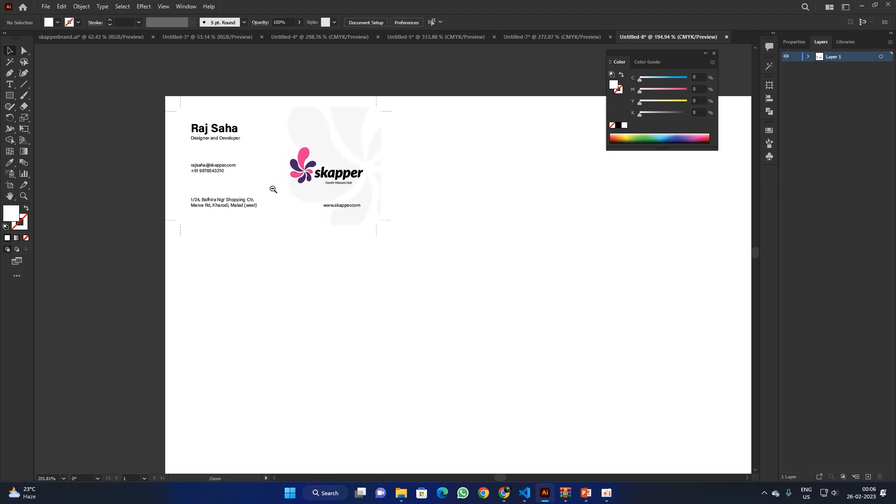
Step: Duplicate the card to the right three times for a row of four
drag(236, 155, 451, 153)
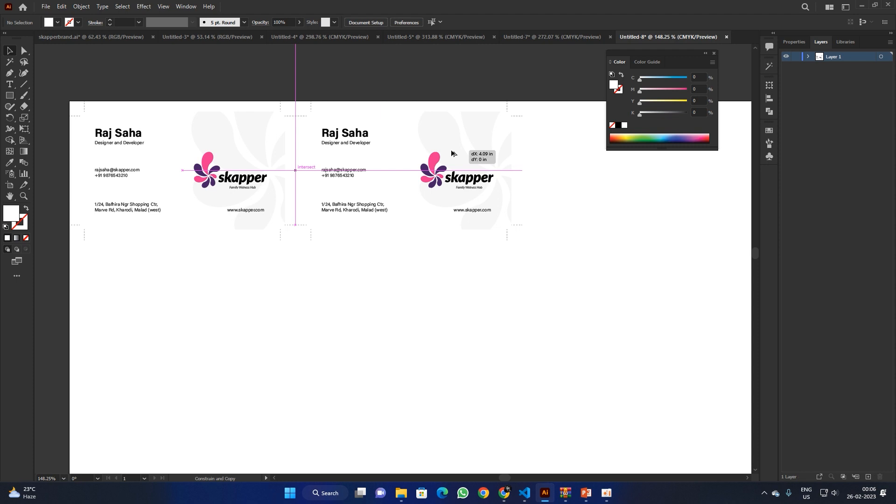
drag(451, 153, 451, 150)
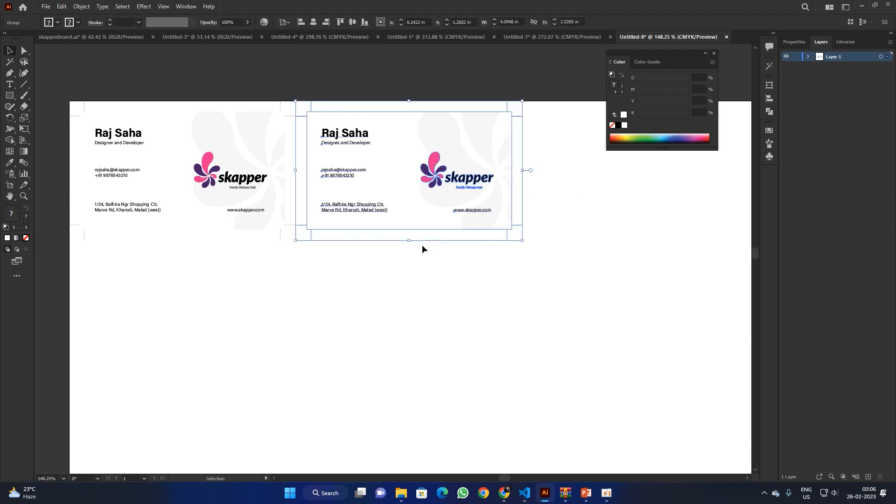
ctrl+alt+click(334, 244)
ctrl+alt+click(334, 245)
key(ctrl+d)
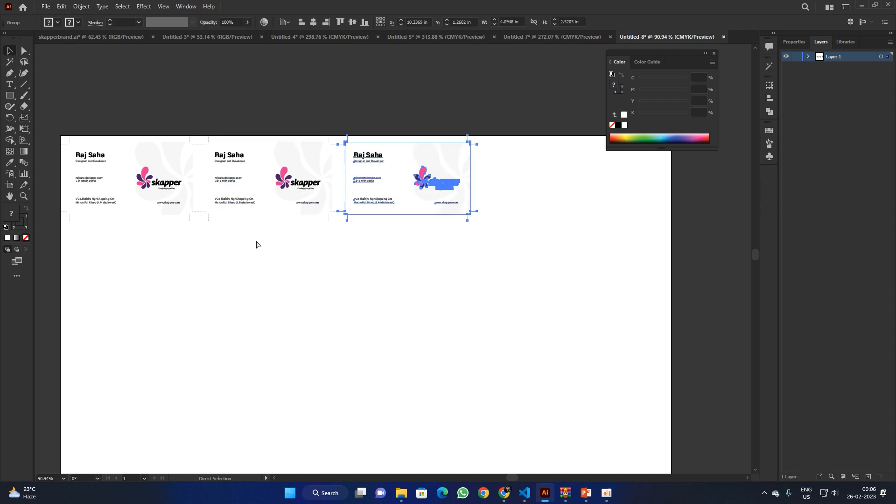
key(ctrl+d)
Step: Select the four-card row and copy it down beneath
click(92, 272)
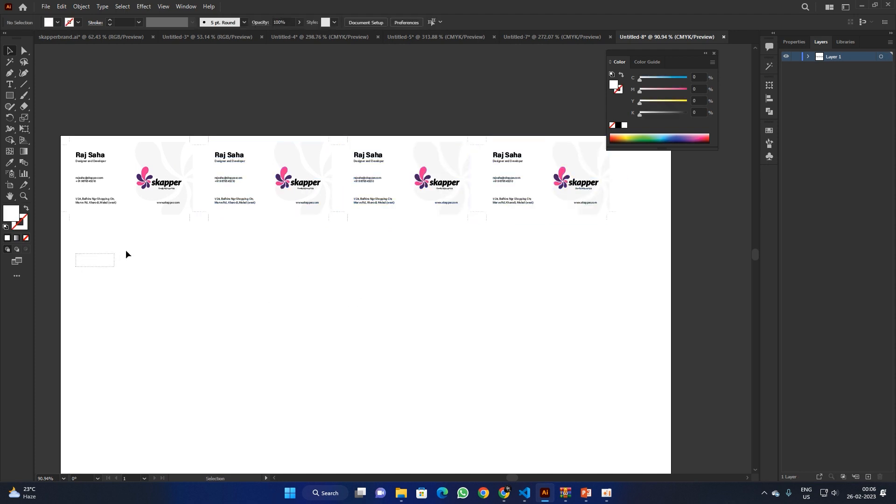
drag(126, 255, 598, 109)
drag(343, 174, 358, 245)
Step: Duplicate the card rows downward until the sheet holds four rows of four
click(634, 231)
drag(369, 290, 352, 286)
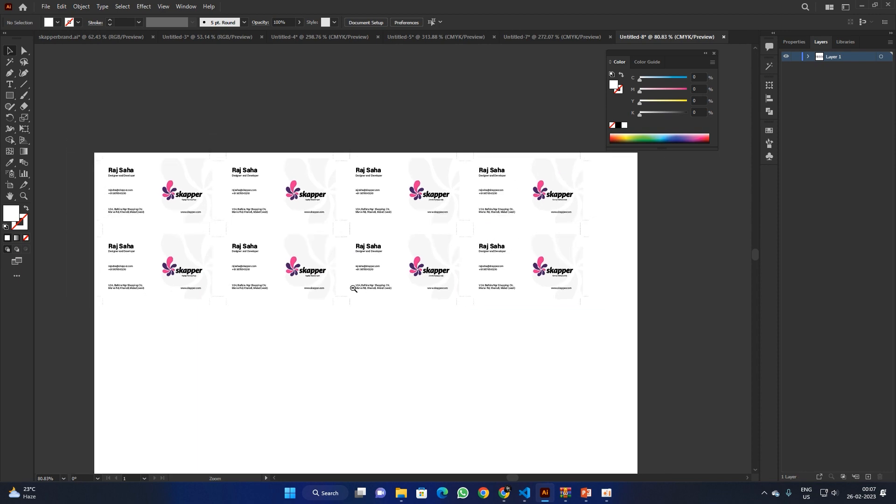
drag(122, 337, 590, 247)
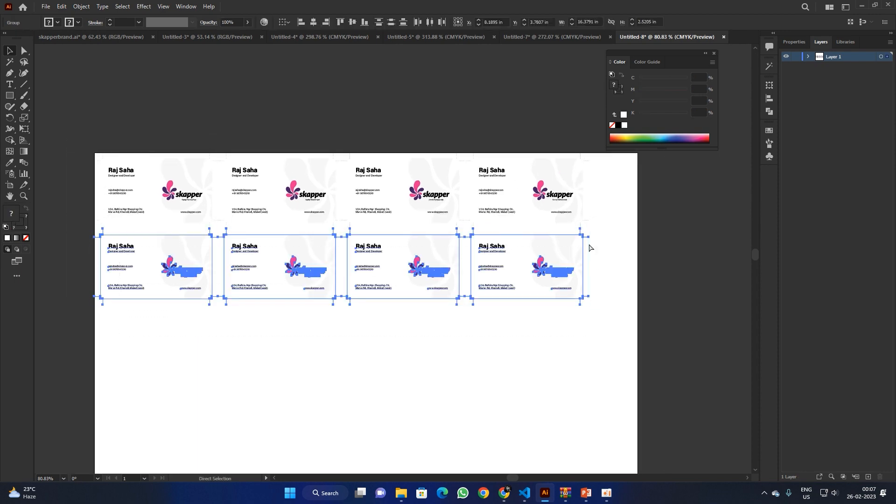
key(ctrl+d)
key(ctrl+d)
click(651, 319)
scroll(651, 320, down, 2)
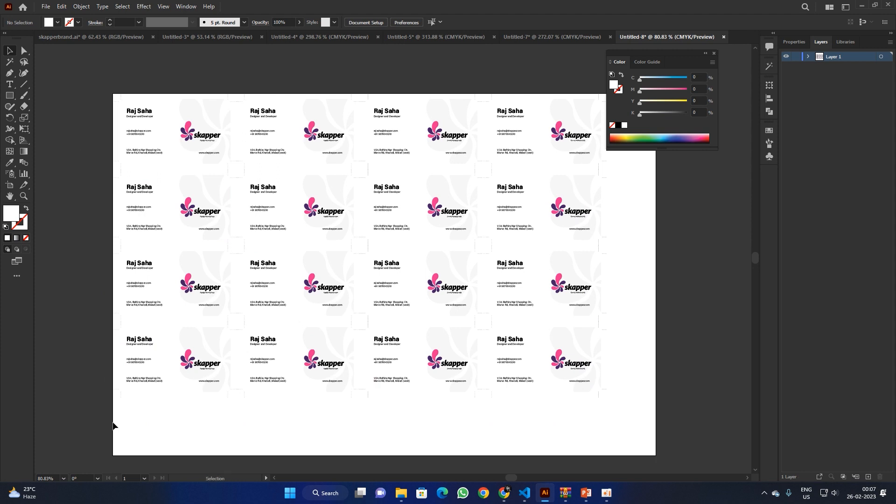
drag(113, 425, 628, 318)
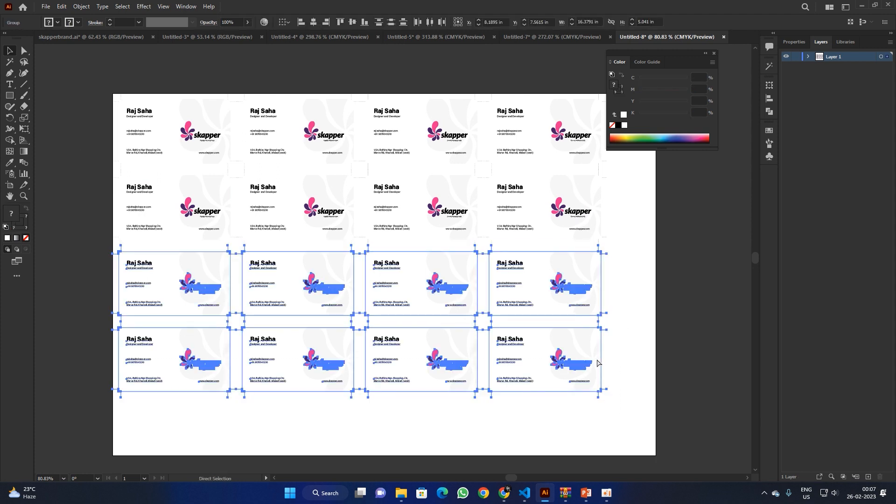
click(424, 430)
drag(150, 422, 626, 329)
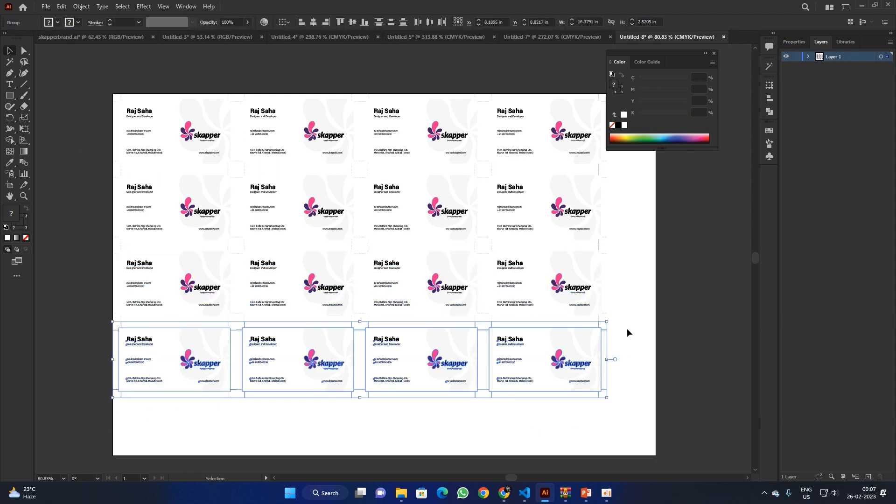
key(ctrl+d)
key(ctrl+z)
click(266, 174)
Step: Centre all sixteen cards horizontally and vertically on the artboard, then zoom in to check
drag(95, 80, 634, 430)
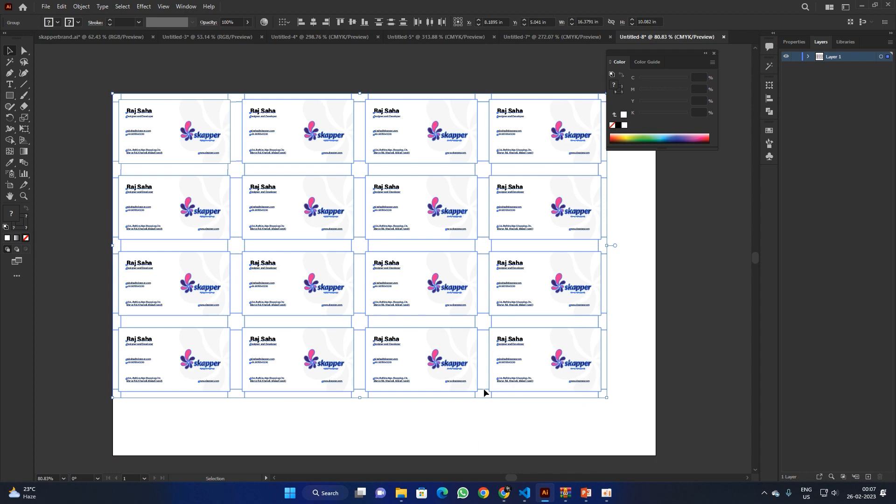
key(a)
key(v)
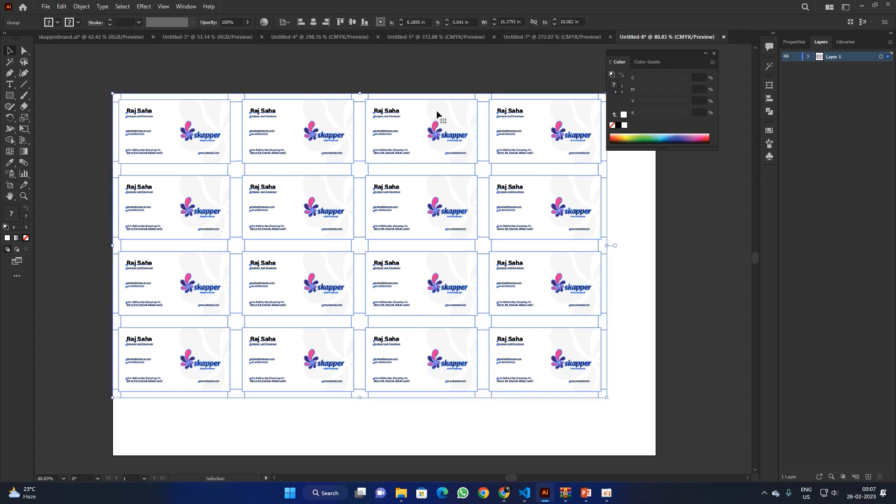
click(314, 23)
click(351, 22)
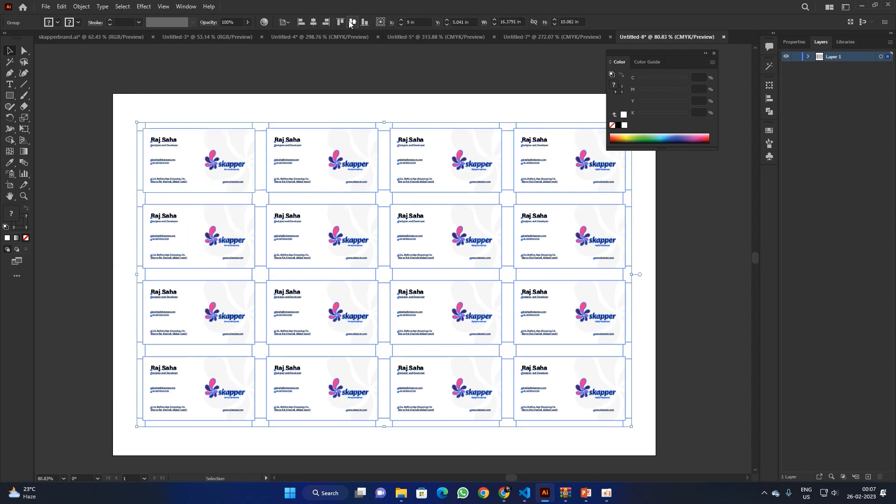
click(473, 106)
key(z)
drag(373, 371, 485, 384)
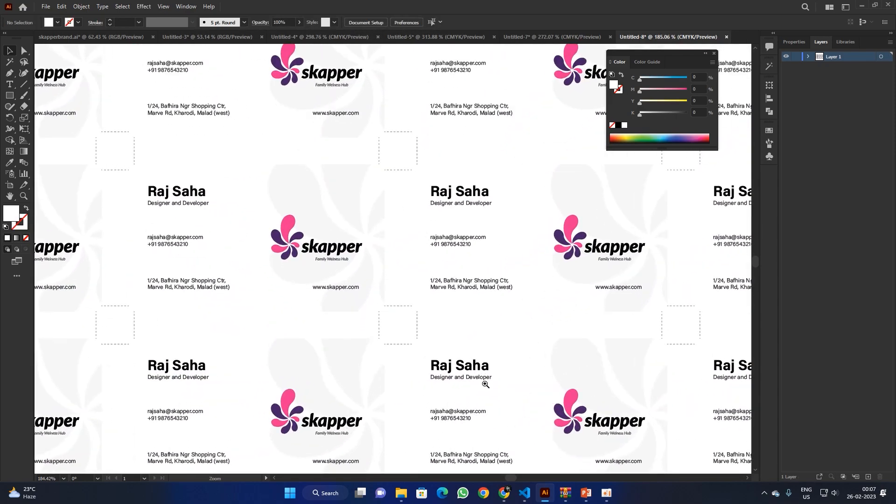
drag(346, 311, 424, 286)
drag(280, 135, 339, 274)
Step: Create a new A4 landscape CMYK document in millimetres, 297 × 210 mm
click(552, 37)
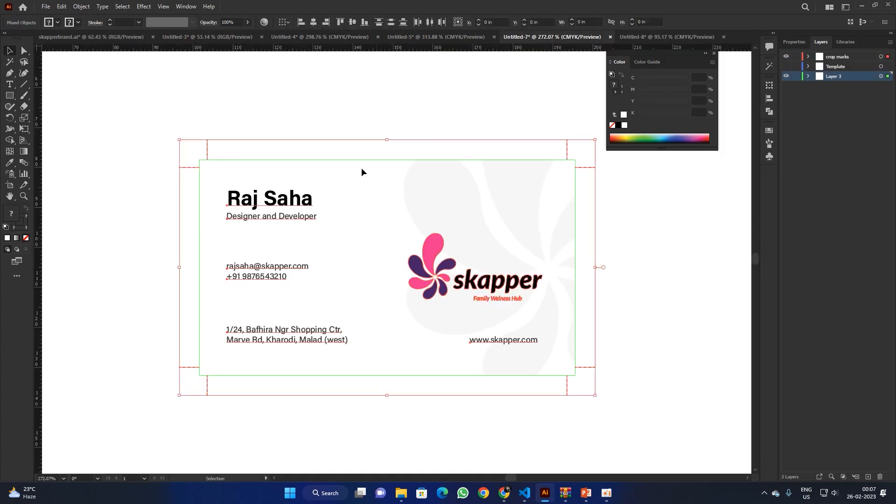
drag(404, 215, 420, 239)
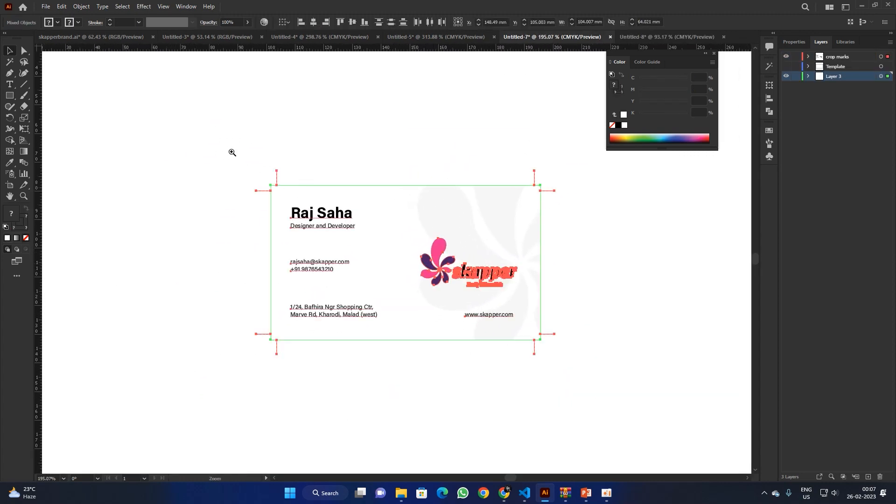
click(46, 7)
click(60, 19)
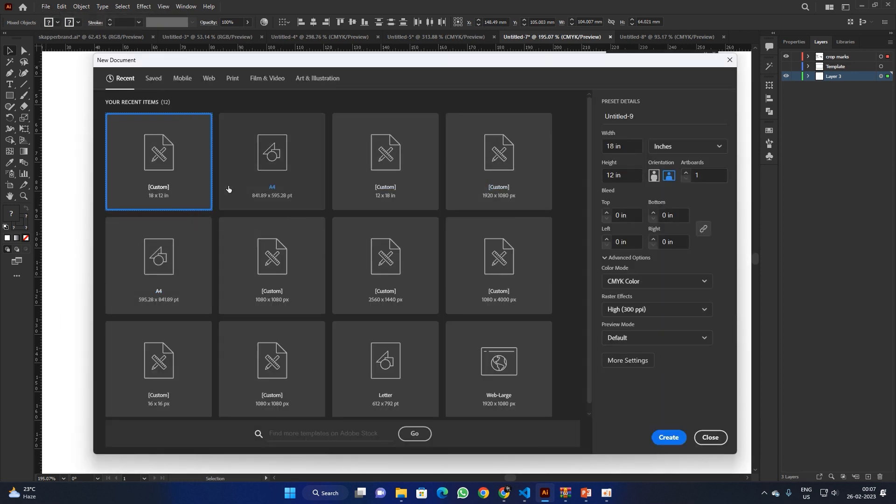
click(267, 172)
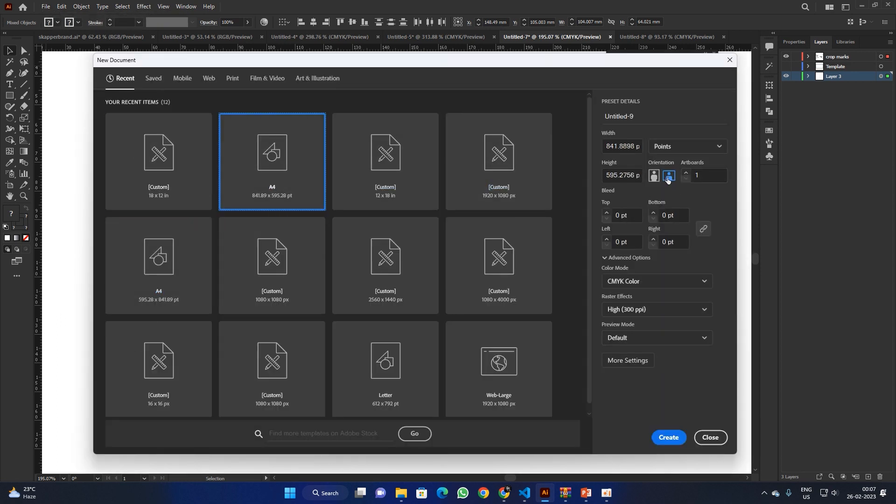
click(690, 147)
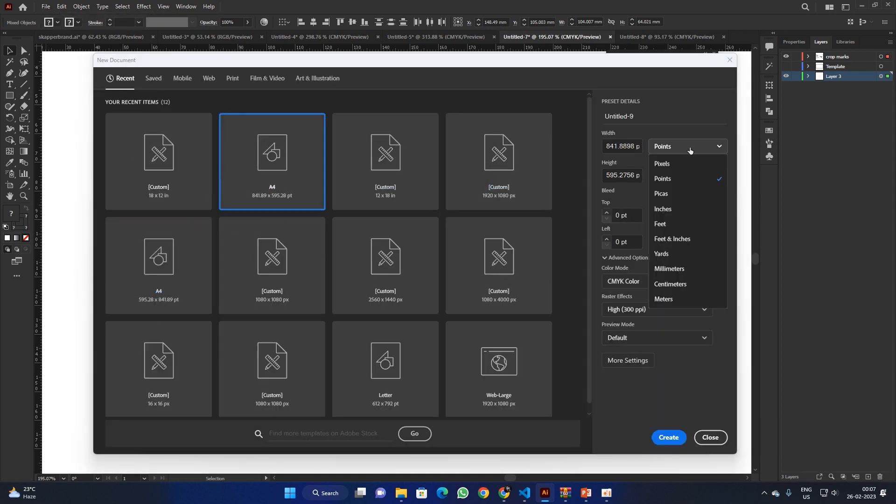
click(676, 270)
click(656, 281)
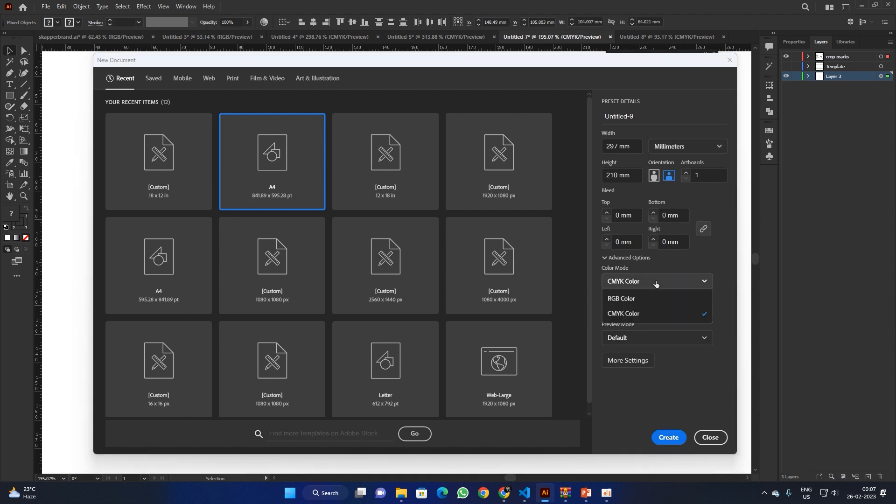
click(676, 178)
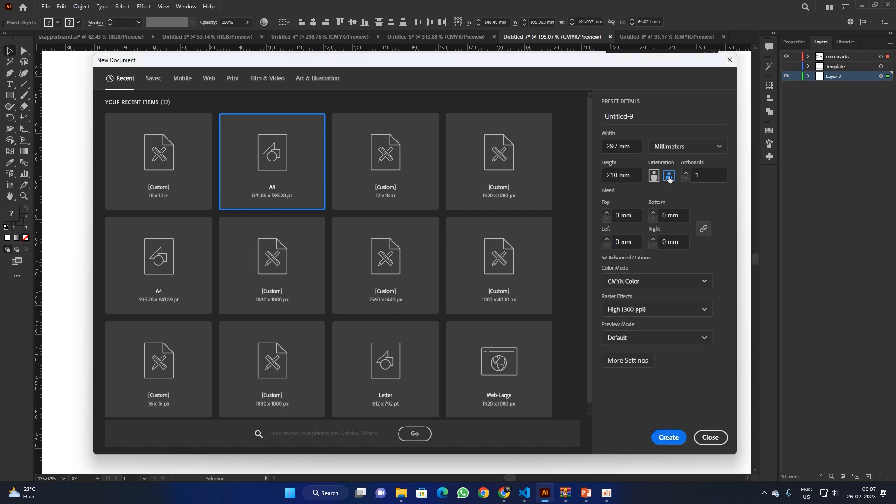
click(668, 437)
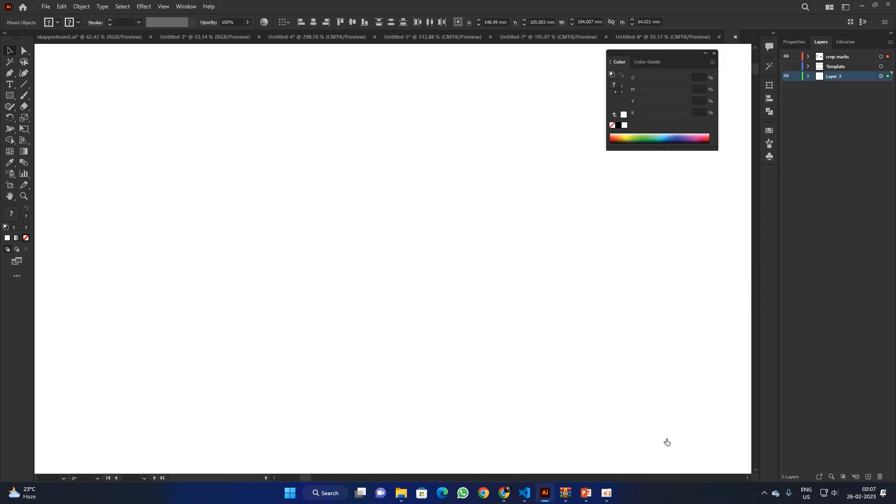
click(583, 37)
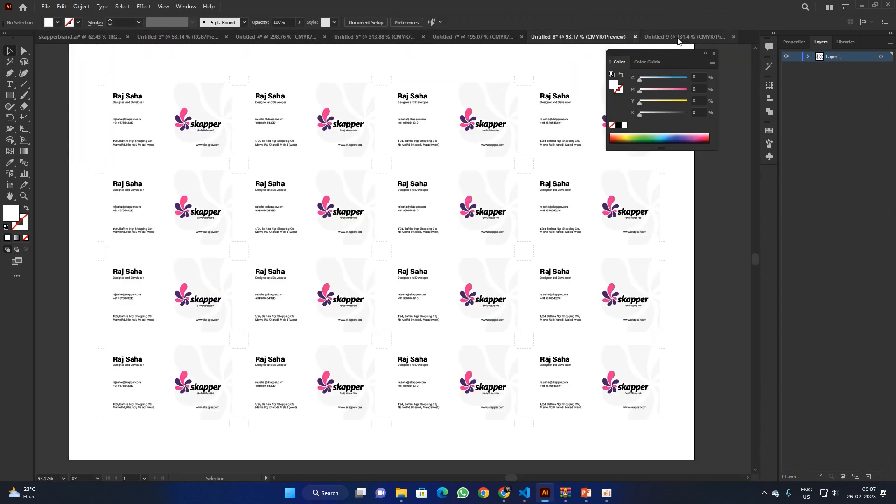
click(677, 38)
Step: In Untitled-7, show the Template layer and select its frames plus all four crop marks
click(485, 35)
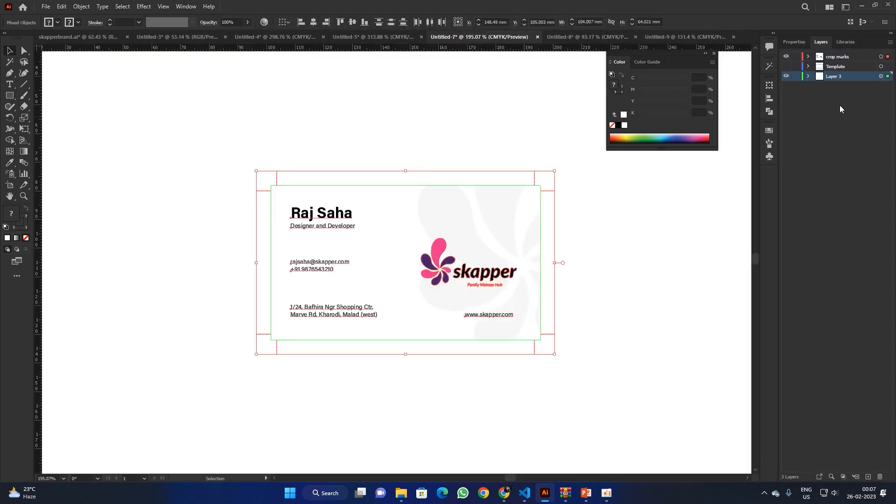
click(787, 67)
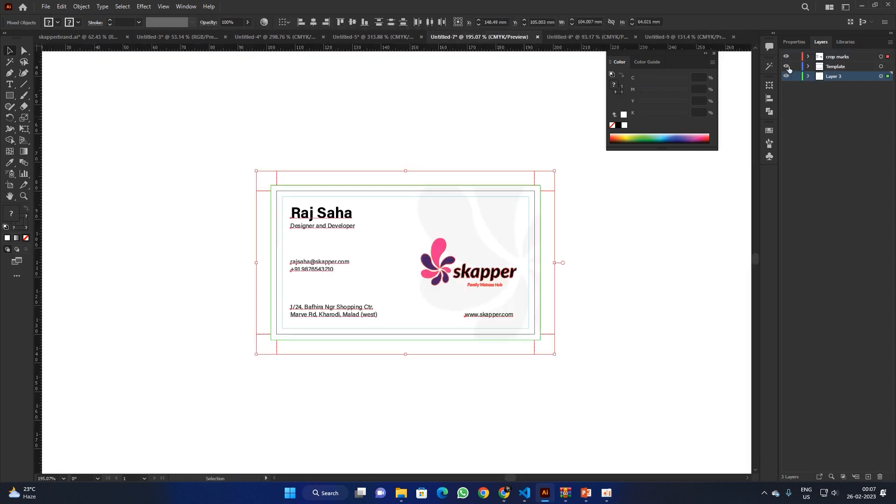
click(881, 66)
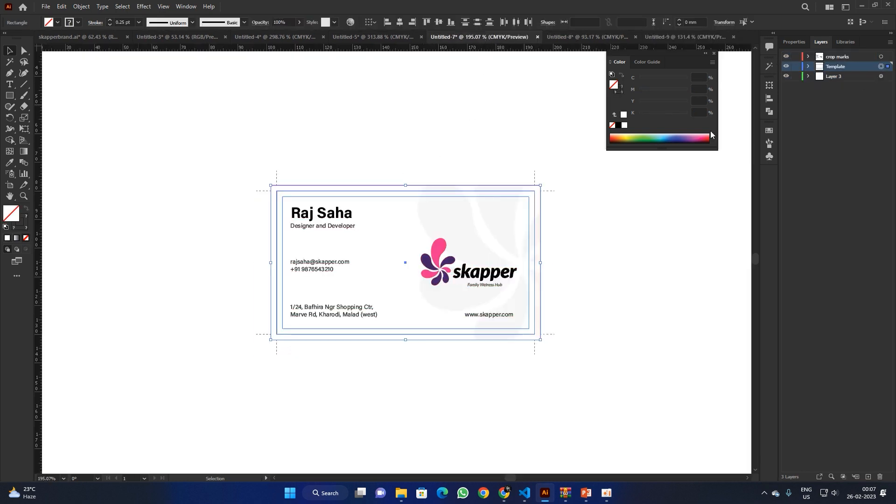
shift+click(534, 180)
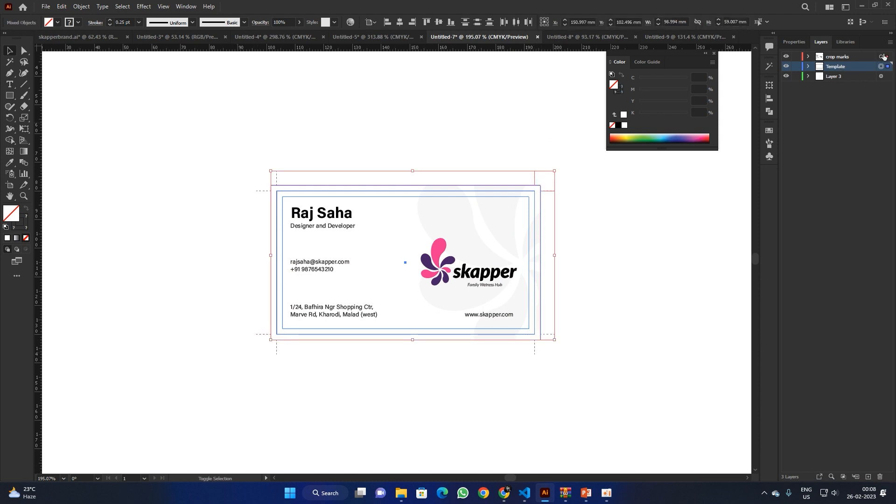
shift+click(261, 334)
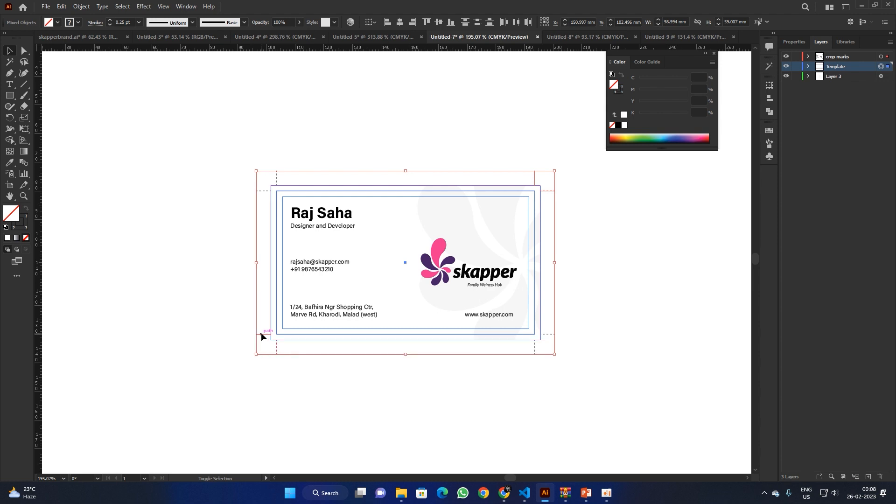
shift+click(549, 334)
shift+click(259, 191)
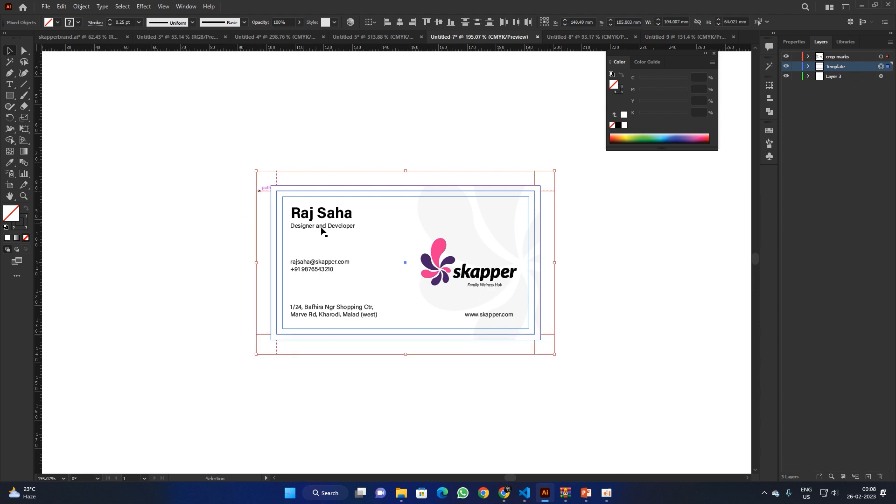
click(652, 36)
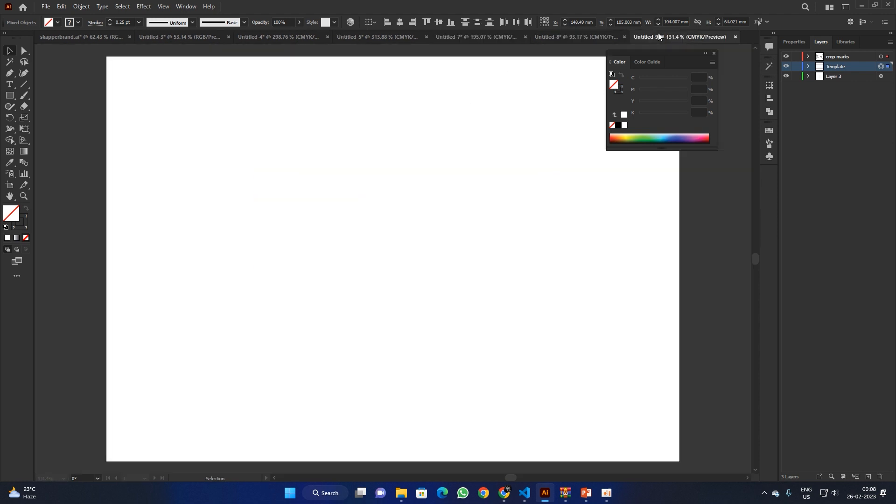
Step: Paste the card frames and crop marks into Untitled-9
key(ctrl+v)
click(450, 179)
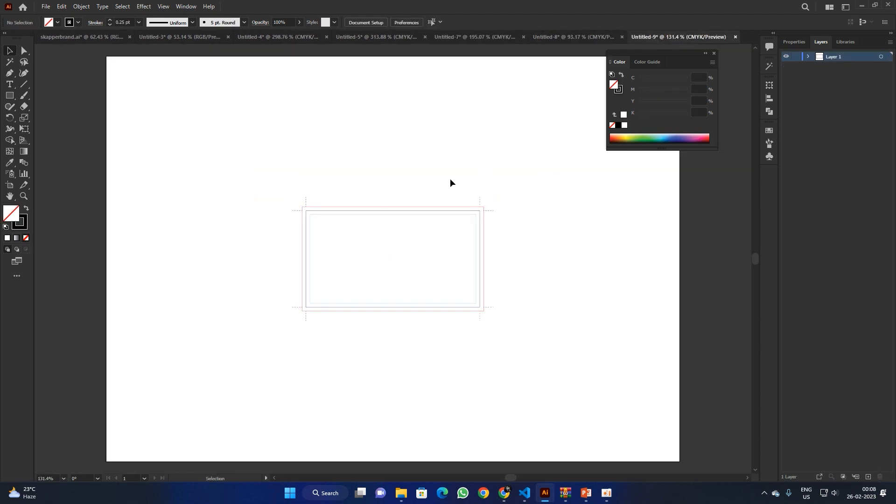
click(580, 38)
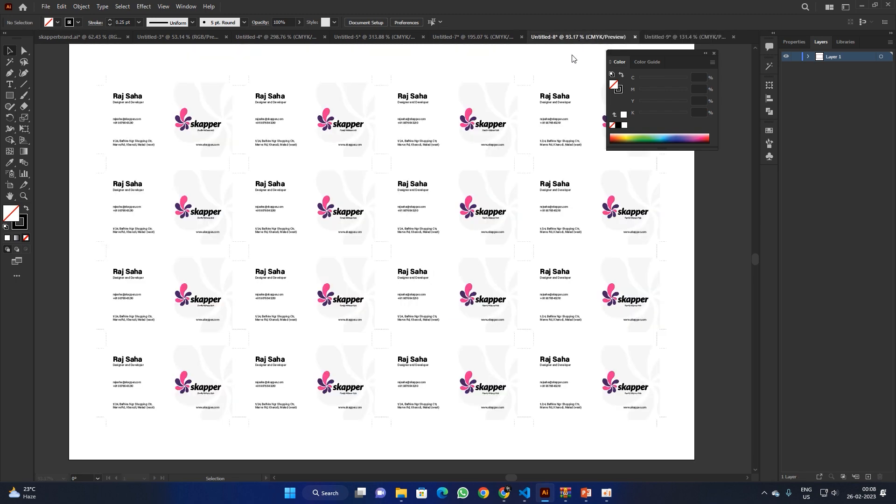
click(469, 204)
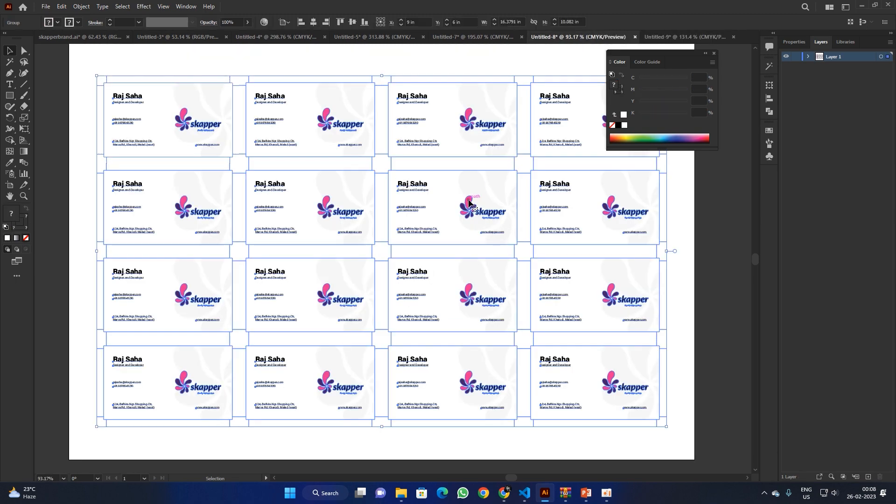
Step: Copy the skapper logo from Untitled-7 and paste it into Untitled-9
click(497, 37)
click(441, 252)
key(a)
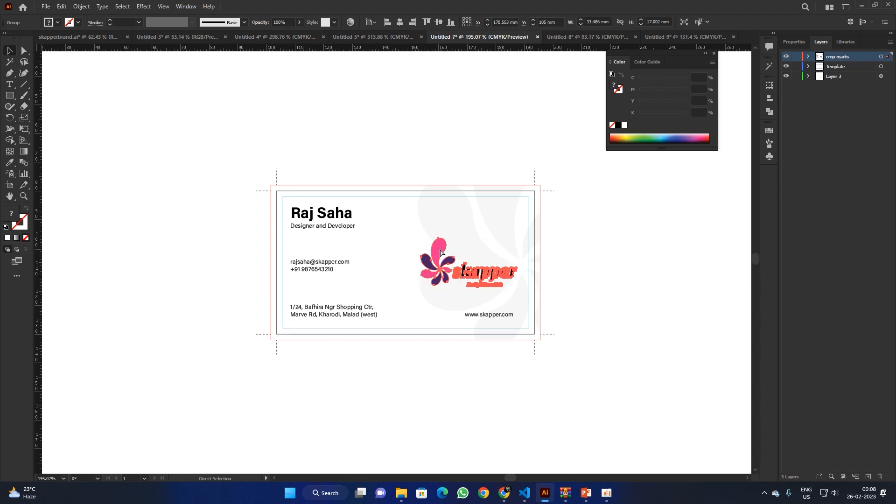
click(685, 36)
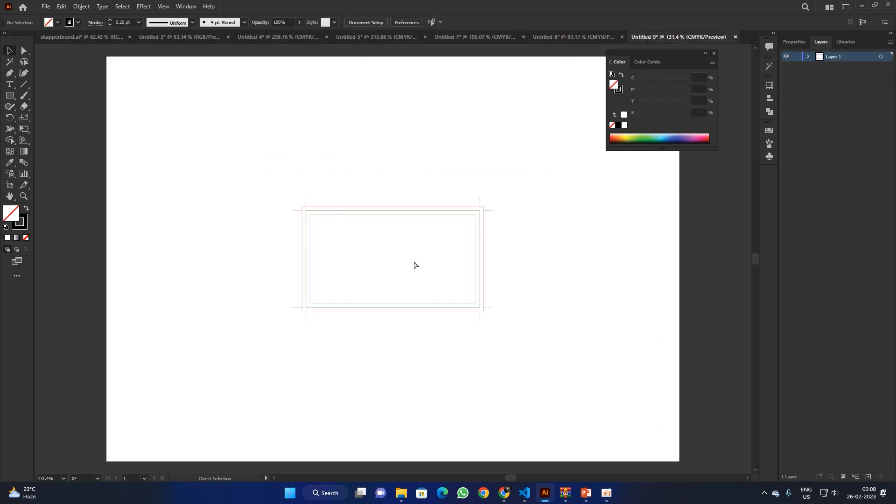
key(ctrl+v)
Step: Centre the pasted logo on the card, using the bleed rectangle as the alignment reference
scroll(392, 276, up, 4)
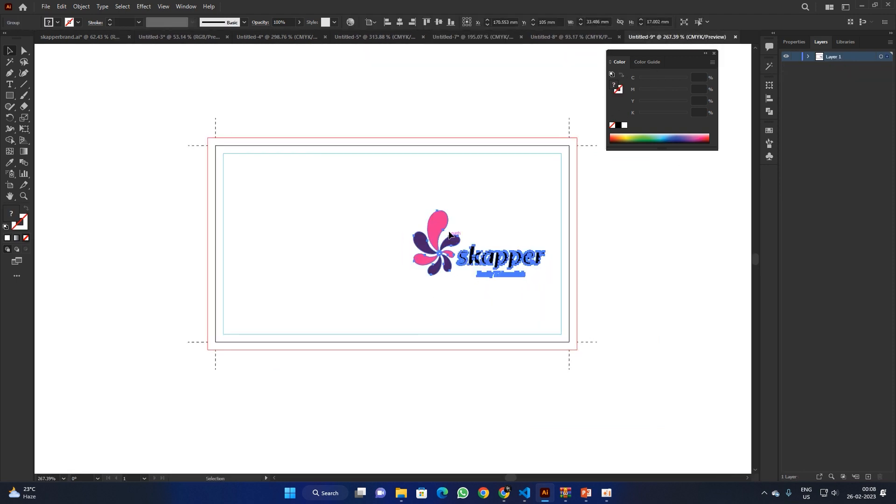
drag(449, 234, 372, 231)
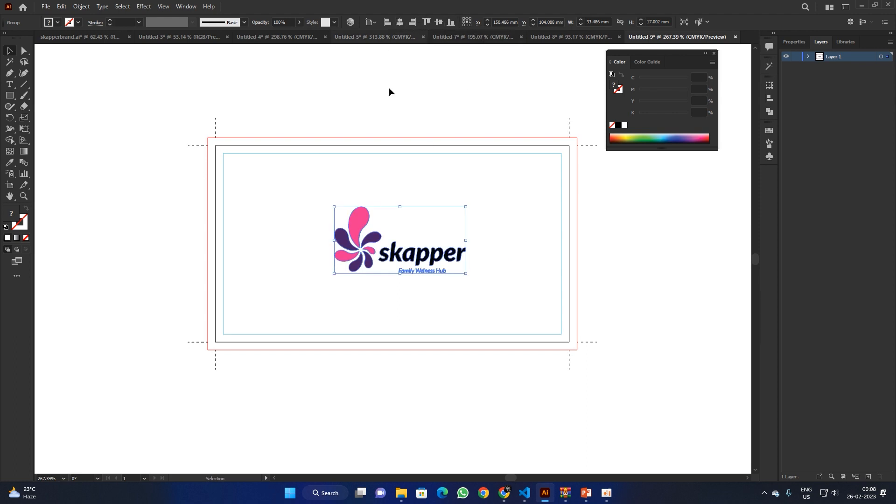
shift+click(392, 138)
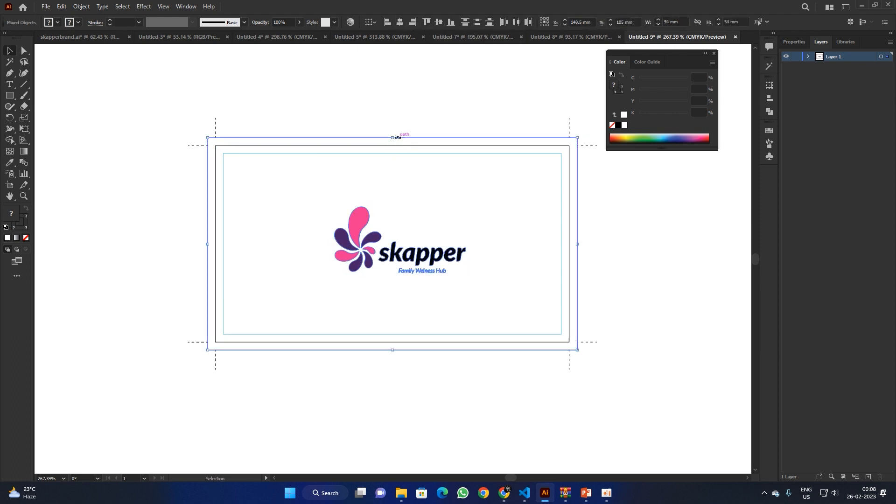
click(404, 137)
click(399, 22)
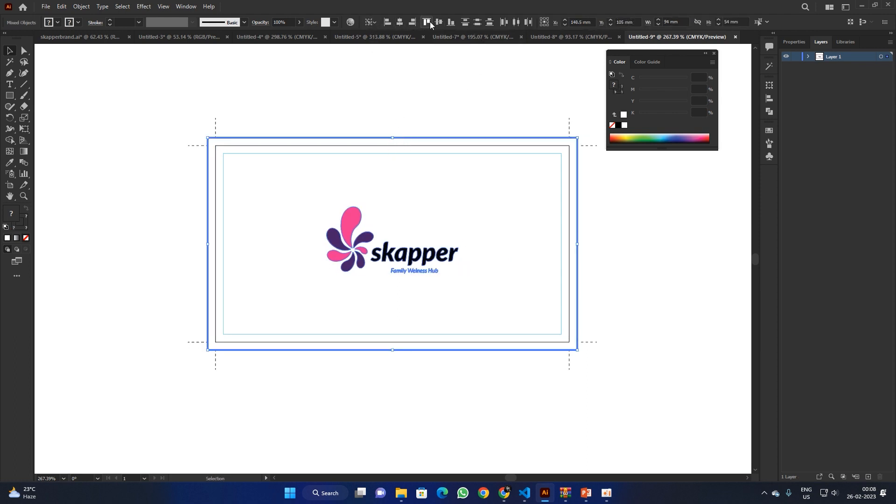
click(439, 20)
click(442, 77)
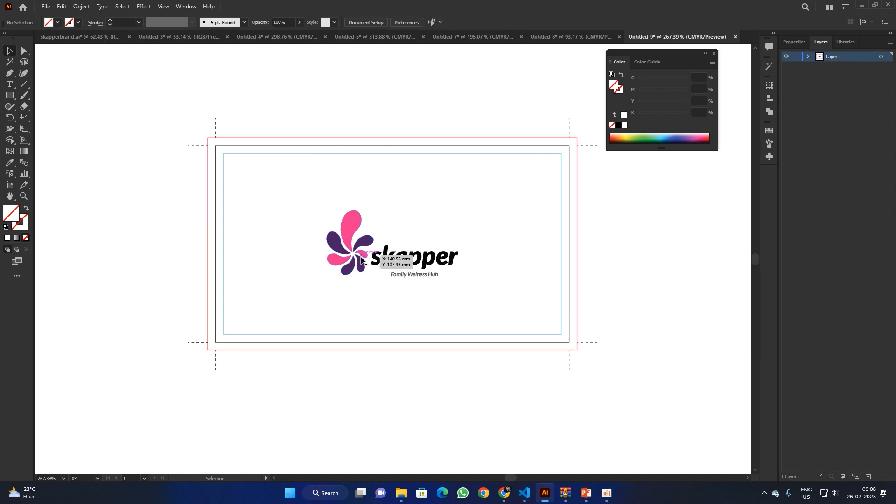
Step: Scale up the skapper logo, give it a pure black fill and set its opacity to 14%
click(346, 220)
drag(459, 244, 471, 243)
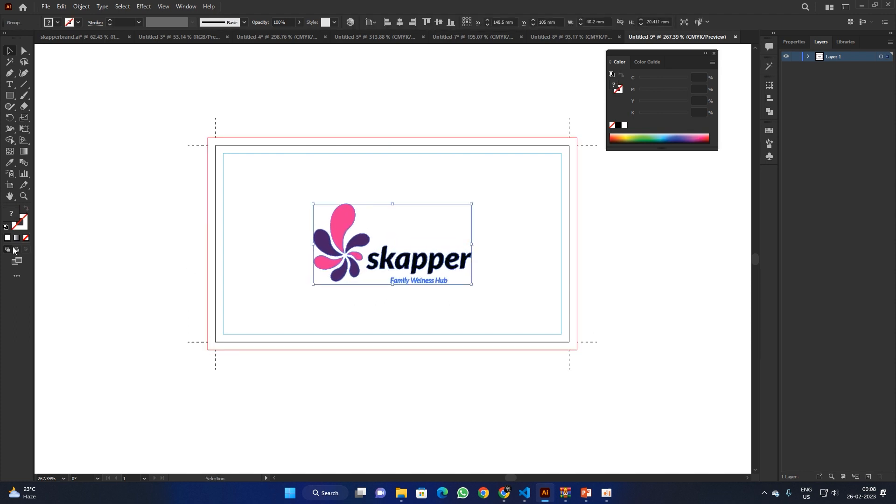
double_click(10, 212)
drag(341, 233, 317, 303)
click(535, 185)
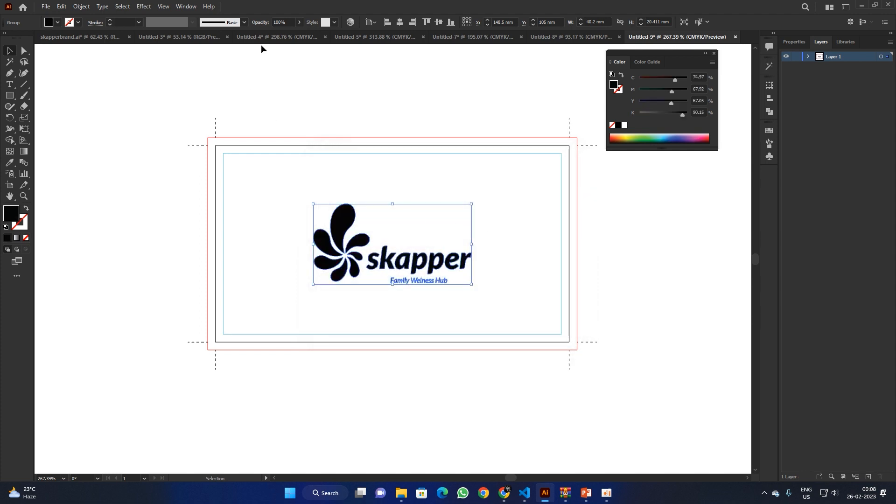
drag(274, 33, 268, 33)
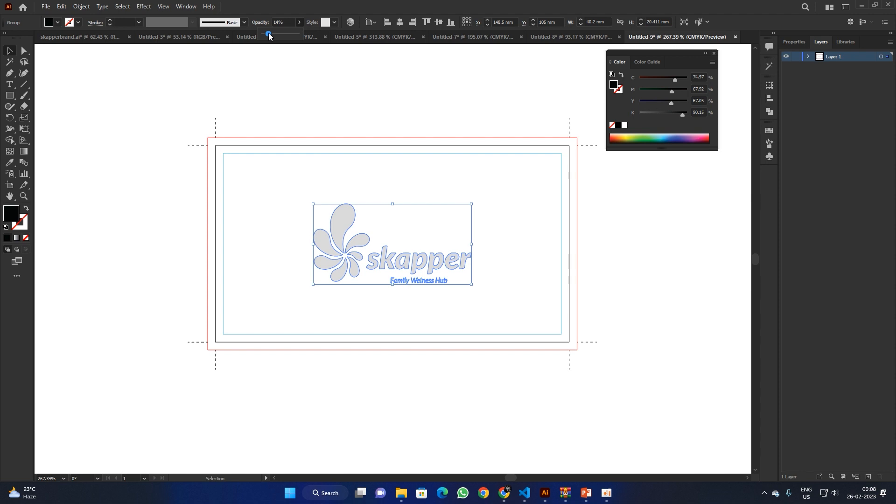
click(363, 91)
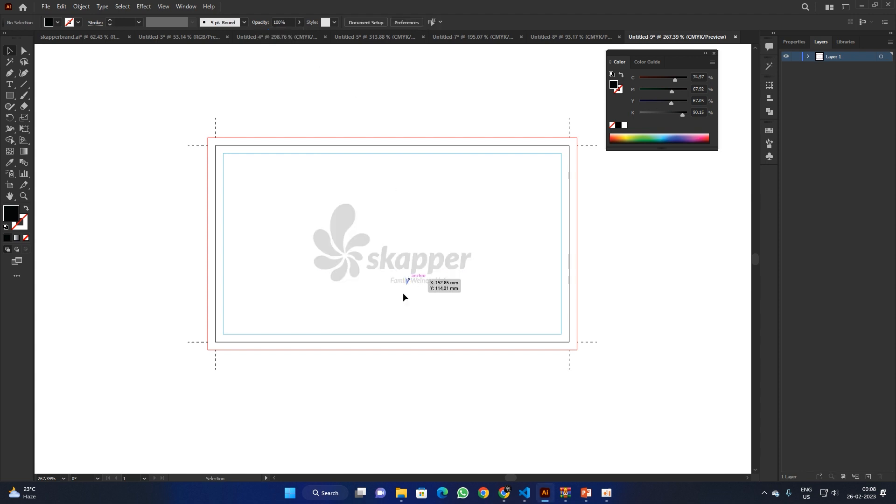
click(352, 227)
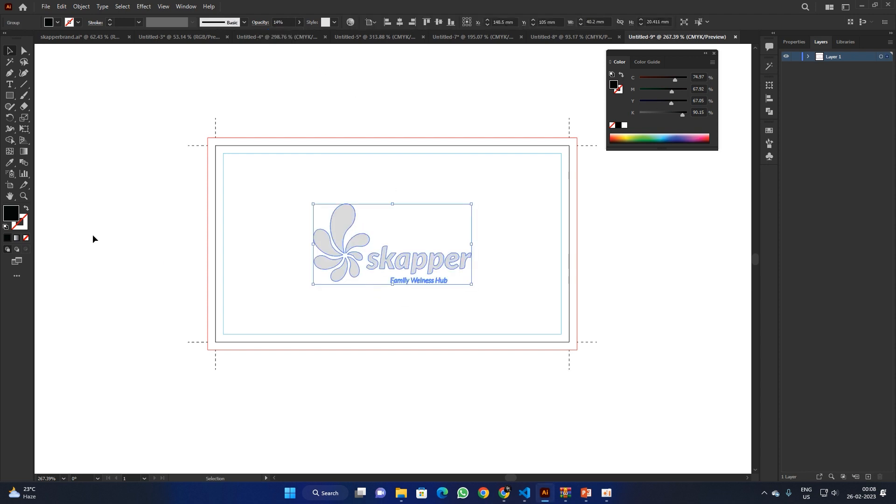
click(11, 88)
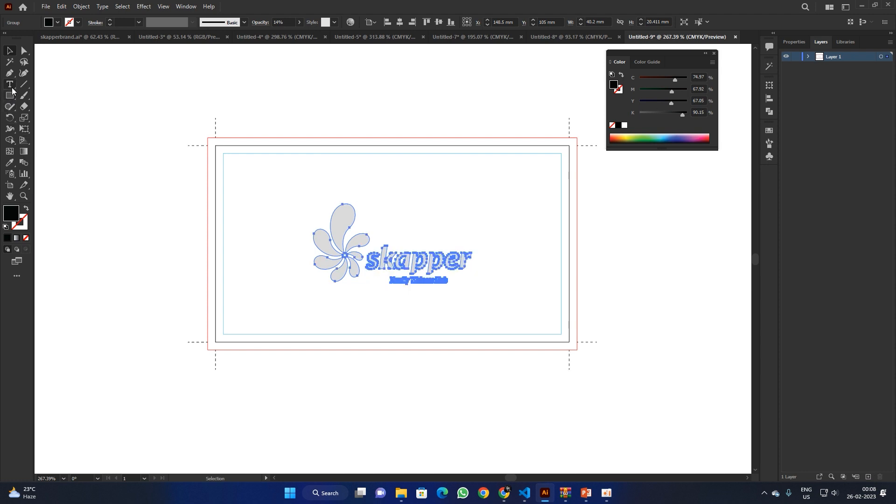
ctrl+click(311, 306)
click(313, 311)
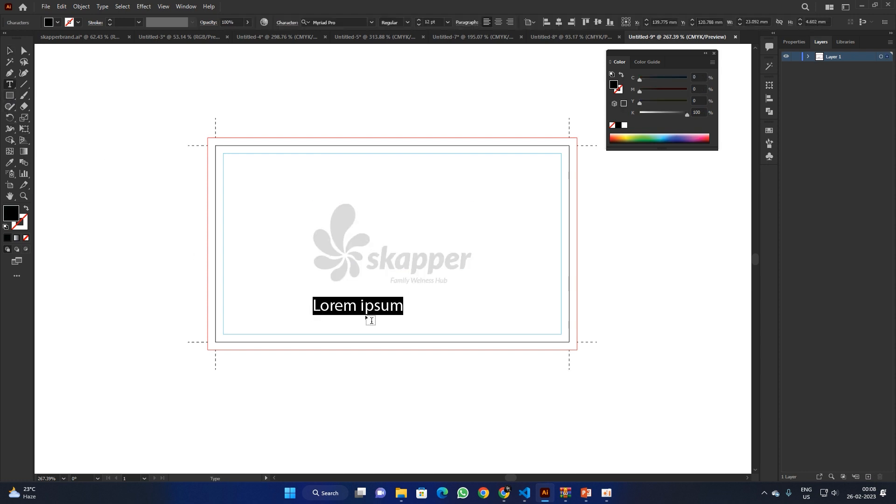
text(www.s)
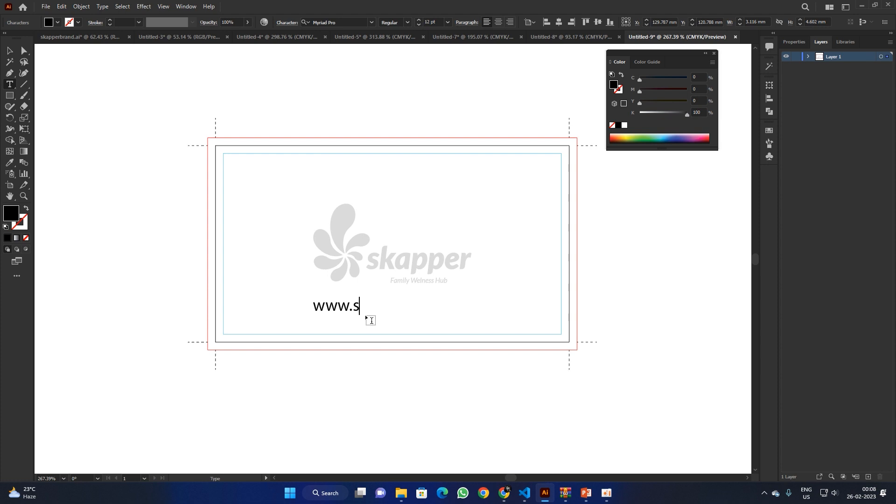
text(kapper.com)
key(Escape)
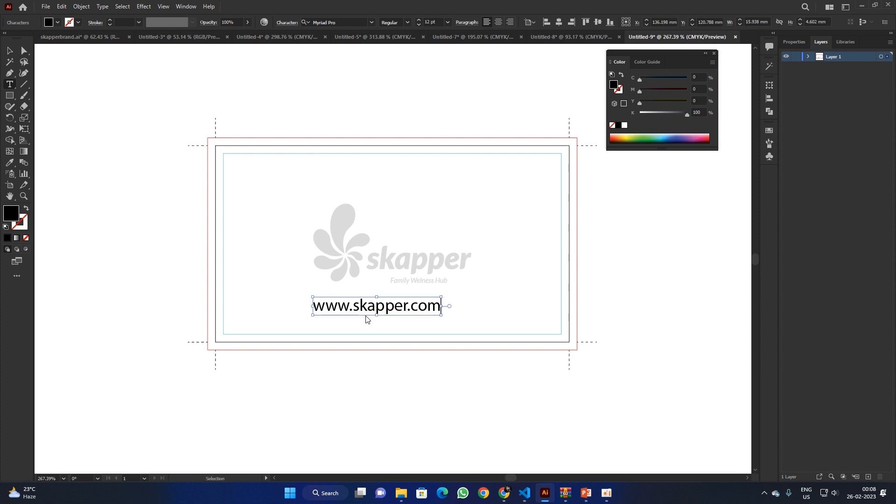
key(ctrl+s)
click(430, 10)
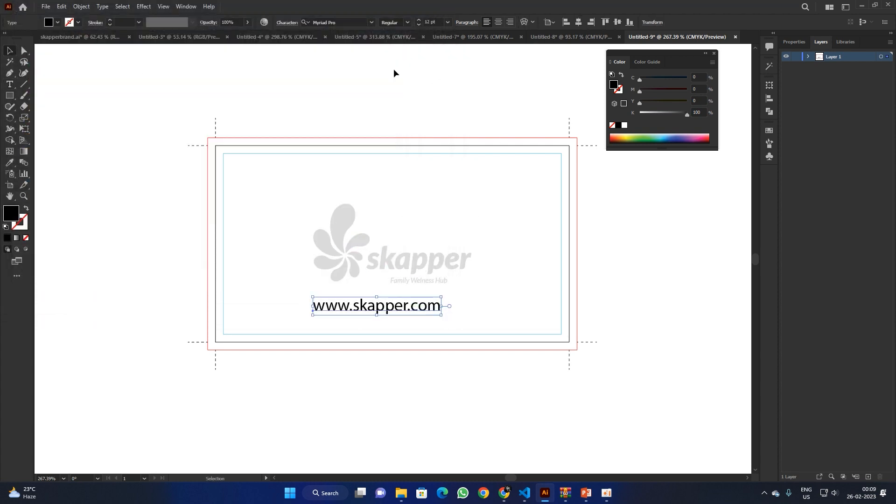
Step: Set the URL to Acumin Variable Concept Regular, 8 pt, centred horizontally
click(372, 22)
click(359, 85)
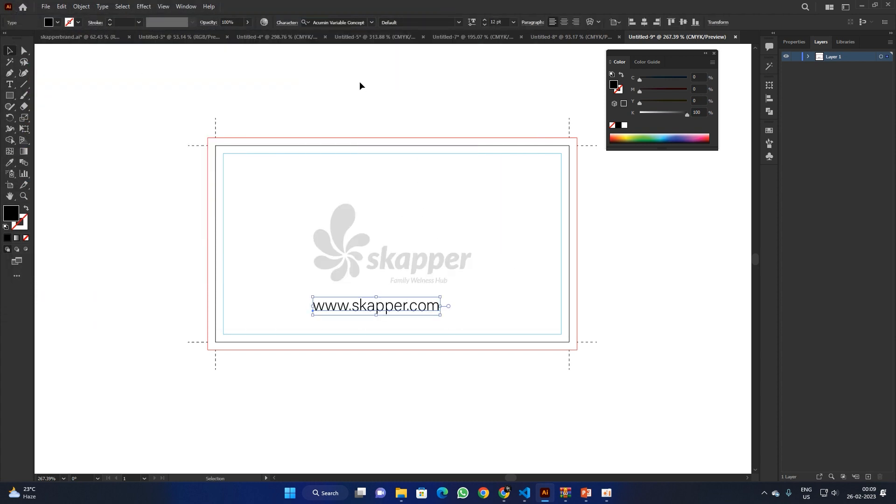
click(460, 21)
scroll(438, 260, down, 10)
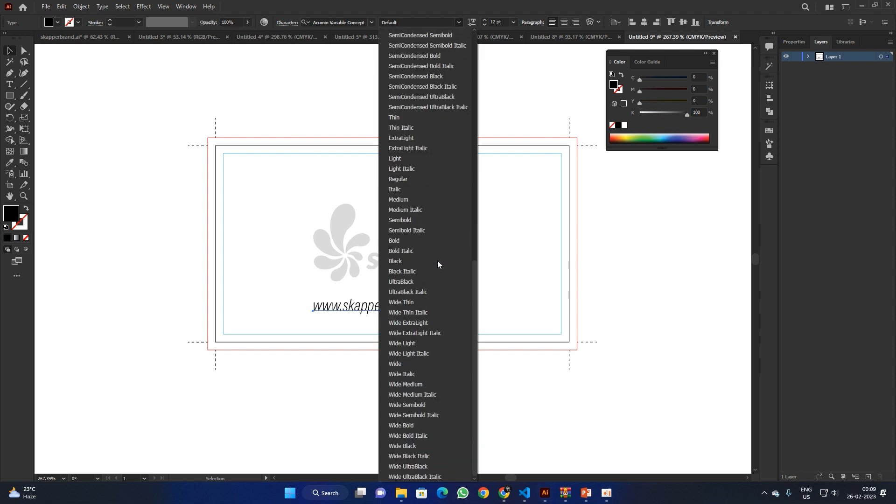
click(425, 180)
click(485, 22)
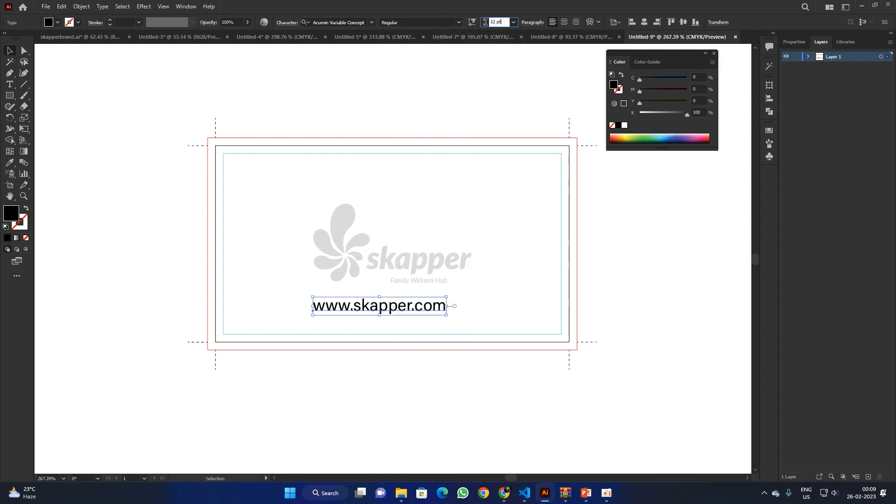
text(6)
key(Return)
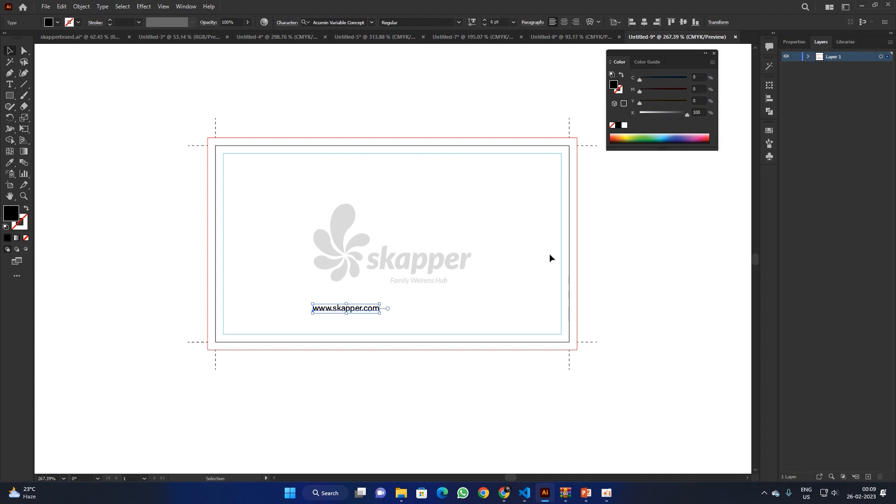
click(503, 22)
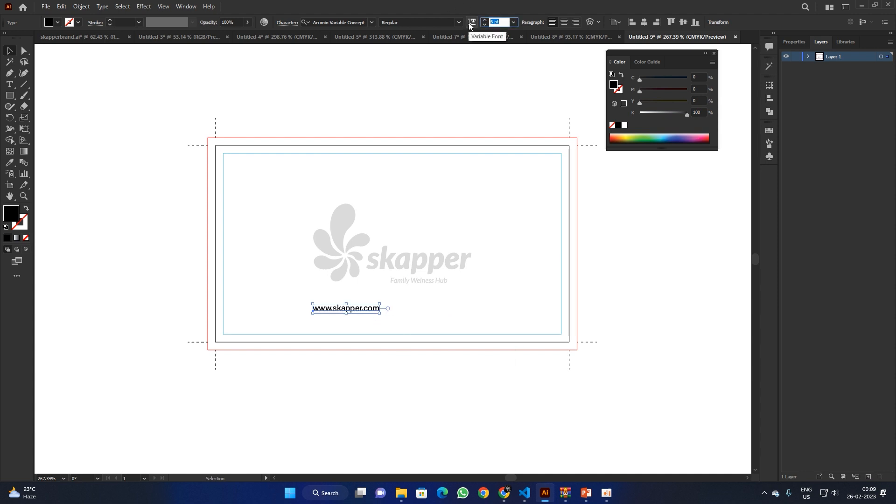
text(8)
key(Return)
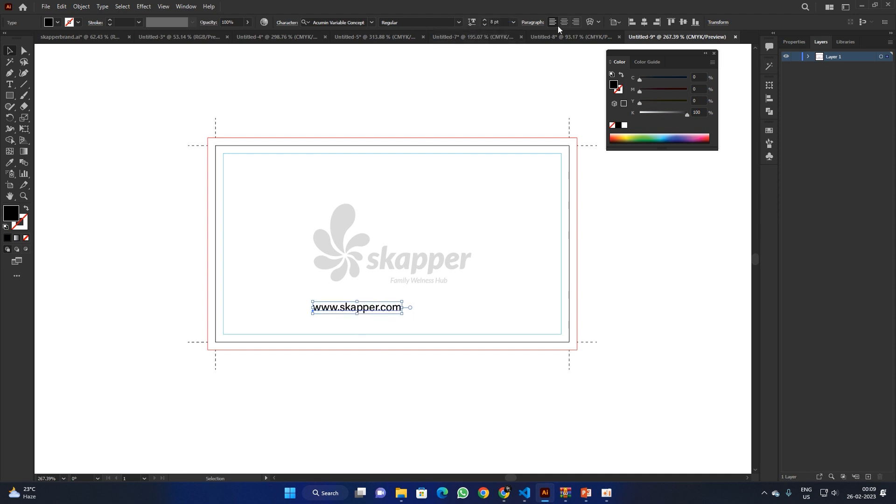
click(644, 22)
click(524, 307)
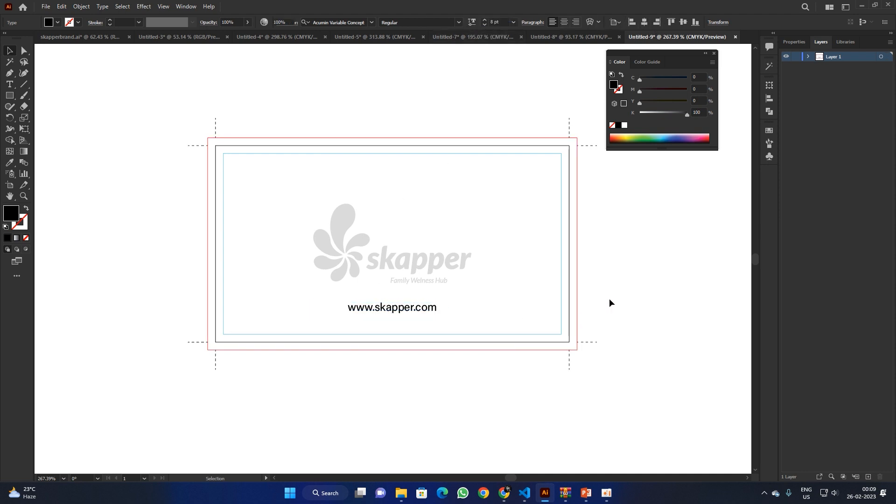
click(436, 309)
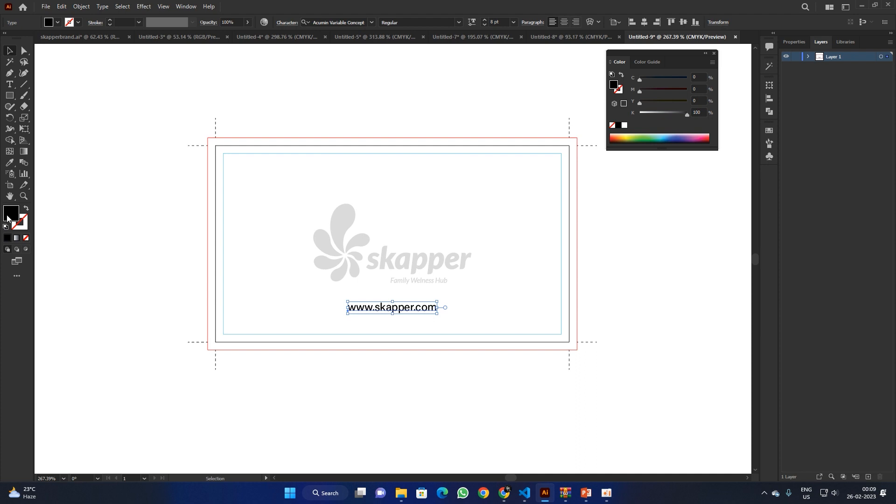
double_click(8, 215)
text(5B5B5B)
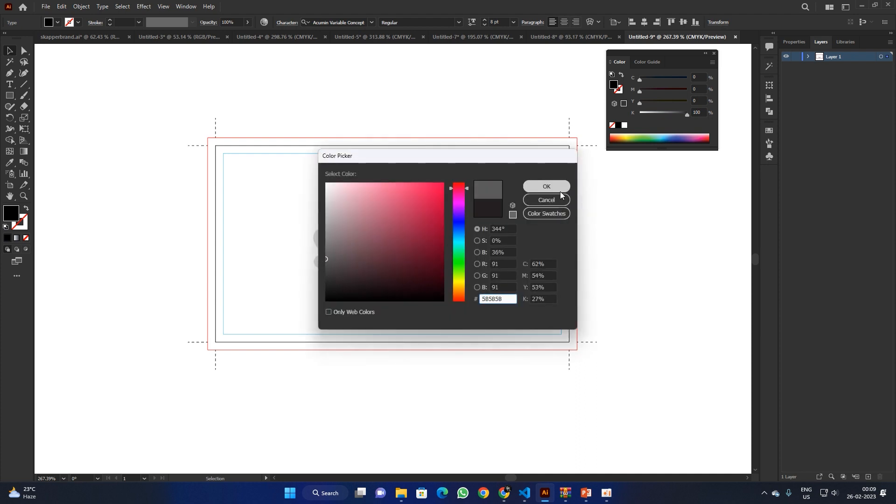
click(546, 187)
click(609, 235)
Step: Nudge the logo group slightly upward above the URL
click(390, 259)
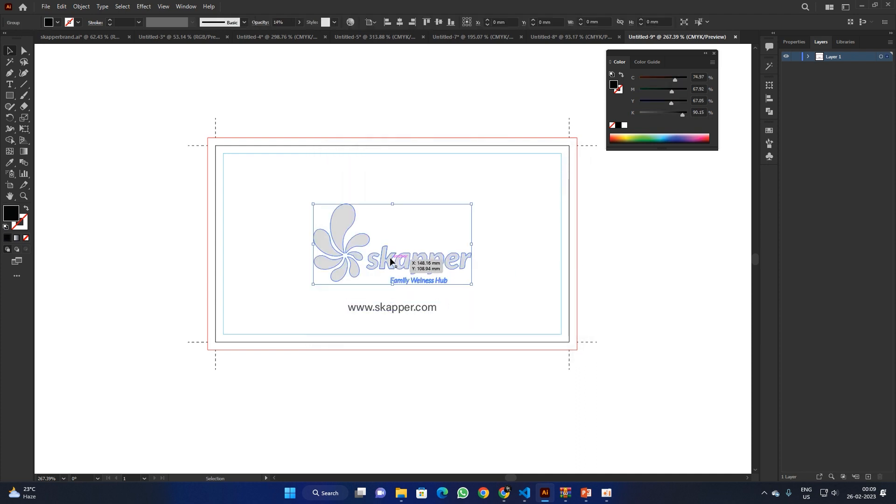
drag(390, 258, 393, 240)
click(640, 246)
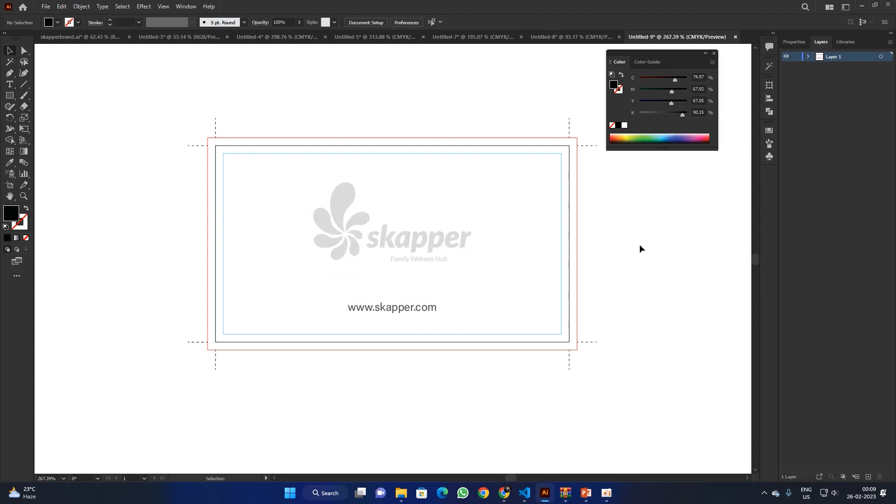
click(430, 309)
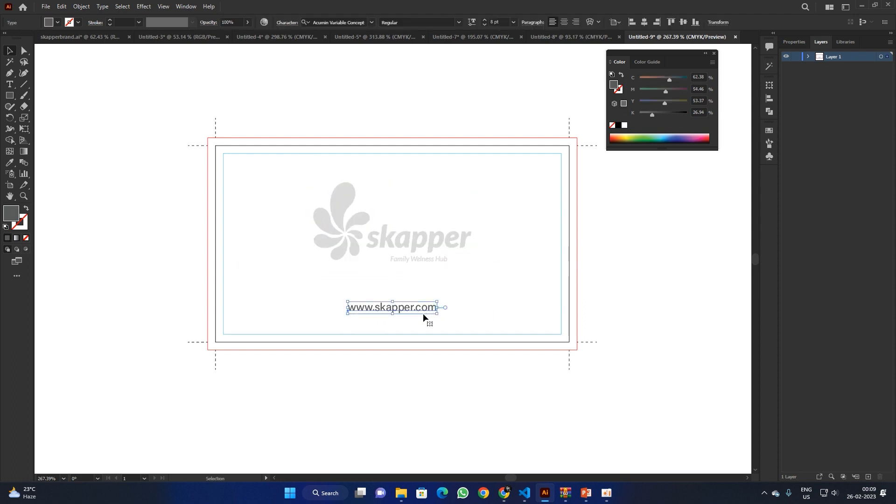
click(600, 261)
click(6, 95)
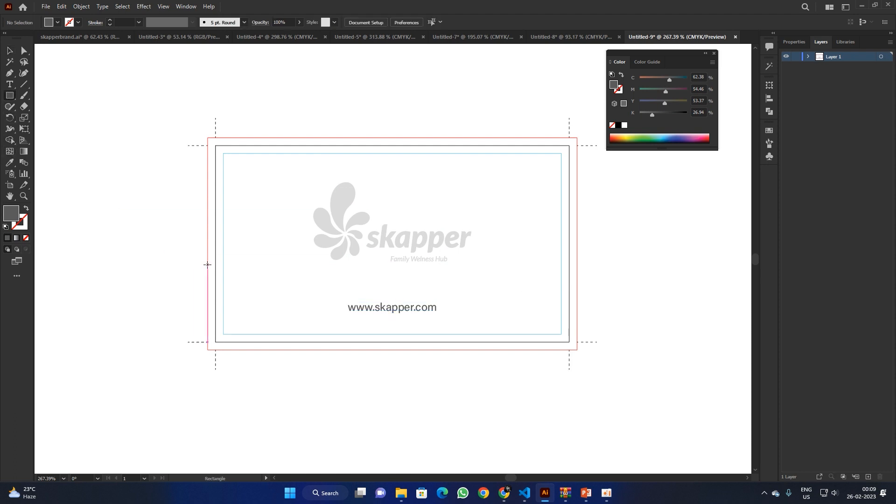
Step: Draw a grey rectangle over the card's lower half and apply a Flag warp
mouse_move(208, 264)
mouse_down()
mouse_move(581, 341)
mouse_move(578, 349)
mouse_up()
key(v)
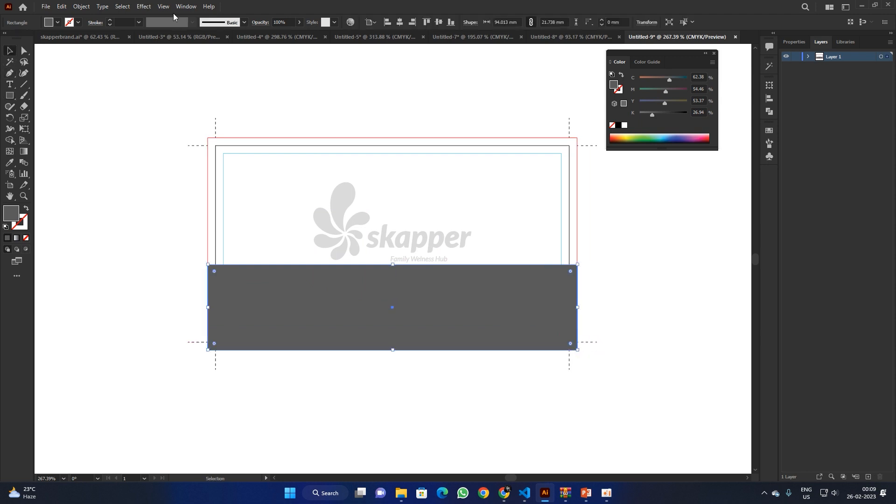
click(144, 6)
mouse_move(163, 127)
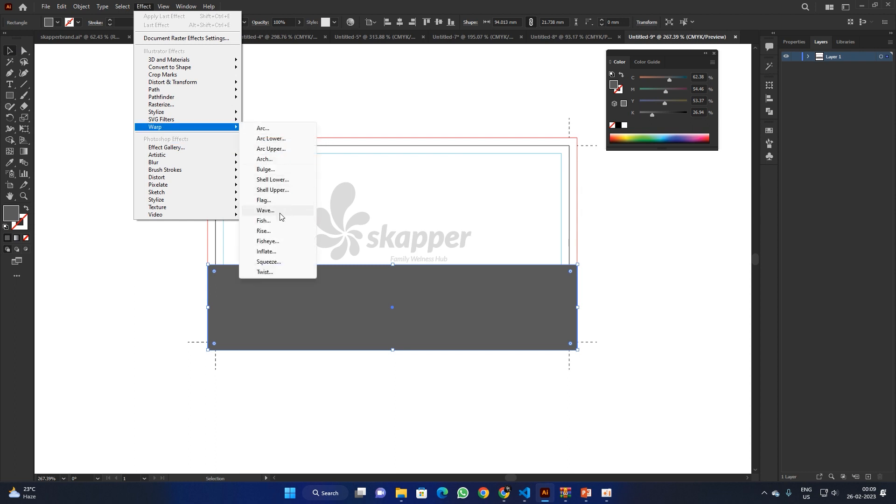
click(265, 210)
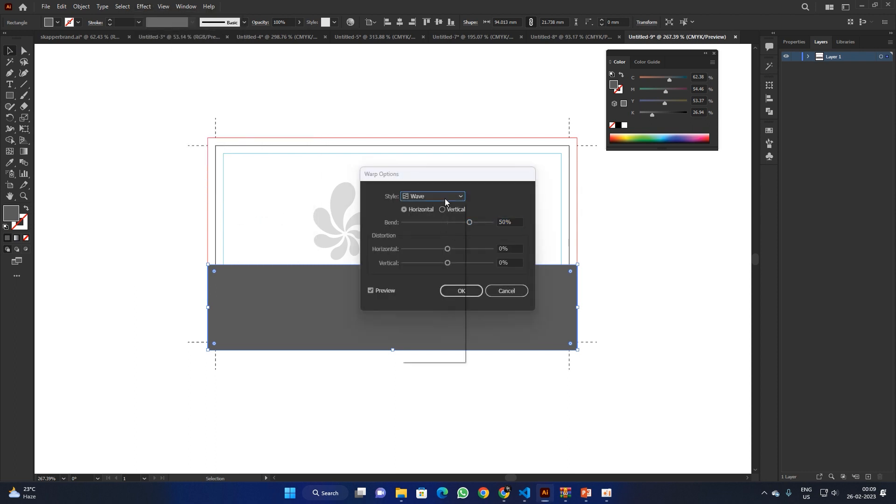
click(444, 196)
click(436, 282)
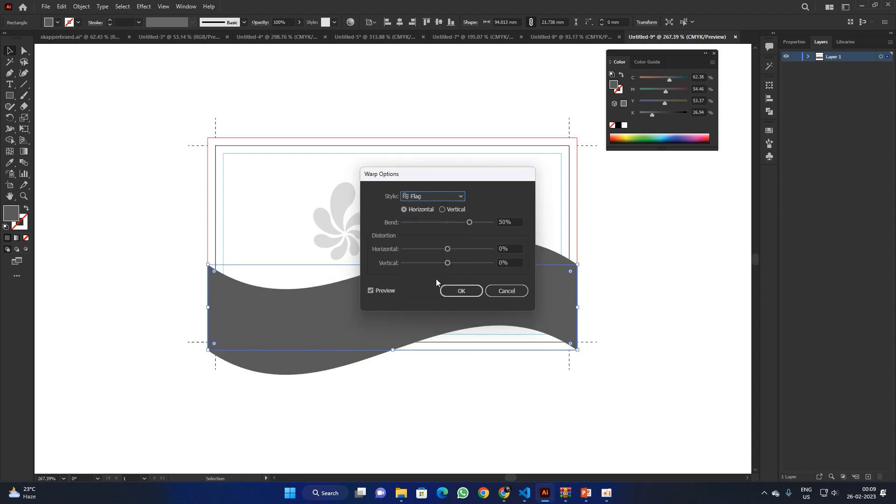
click(461, 291)
Step: Enlarge and lower the warped band, expand its appearance, and tilt it about 15 degrees
drag(578, 309, 656, 322)
drag(555, 282, 559, 314)
drag(648, 279, 658, 300)
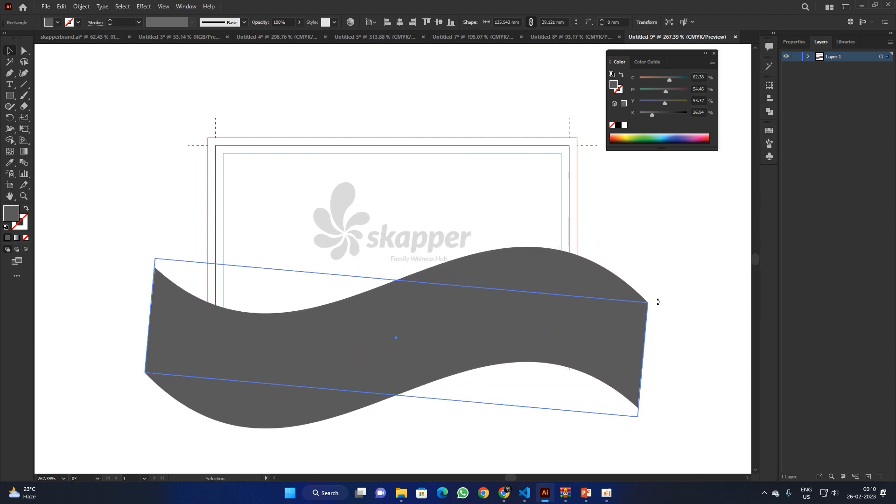
key(ctrl+z)
click(82, 7)
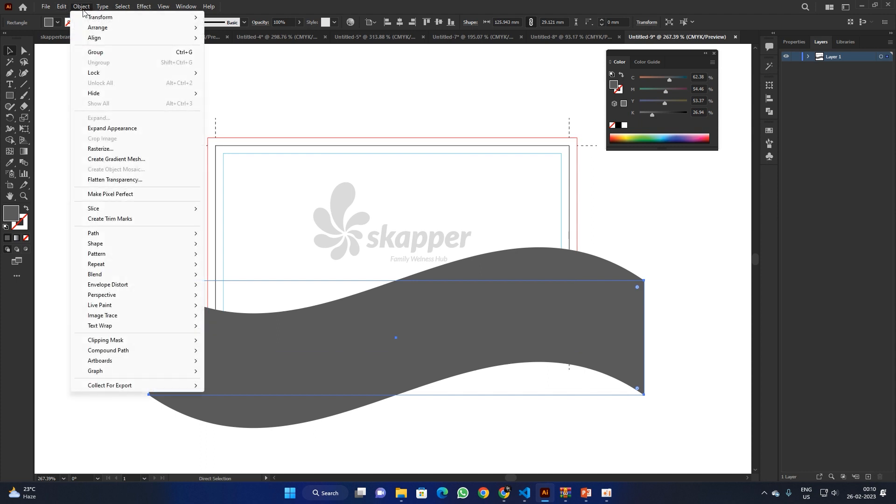
click(119, 126)
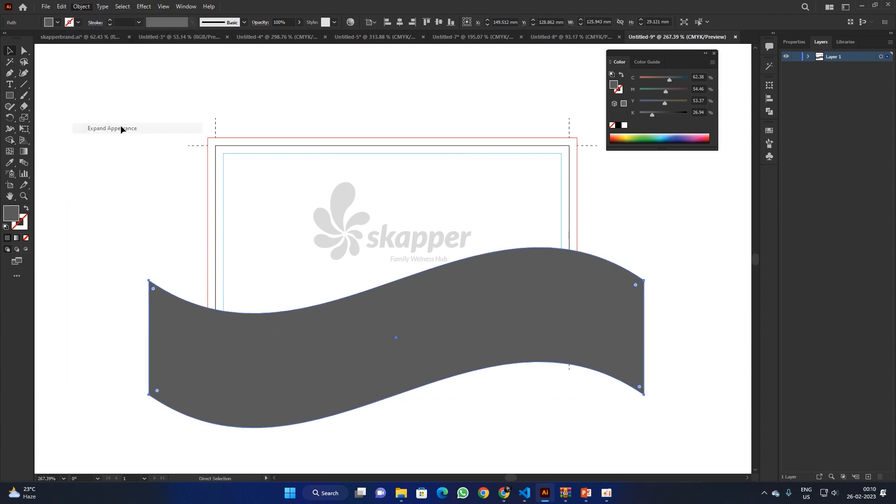
drag(647, 247, 659, 306)
Step: Select the bleed rectangle with the grey wave and make a clipping mask
click(637, 253)
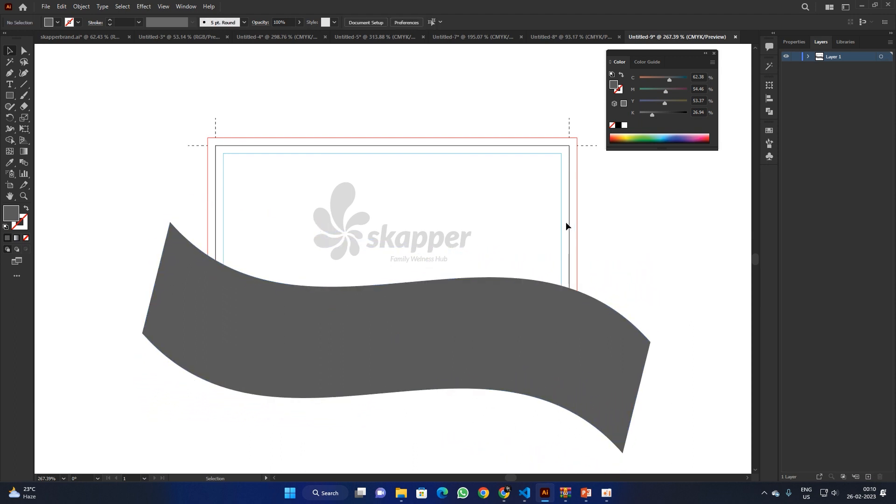
click(577, 214)
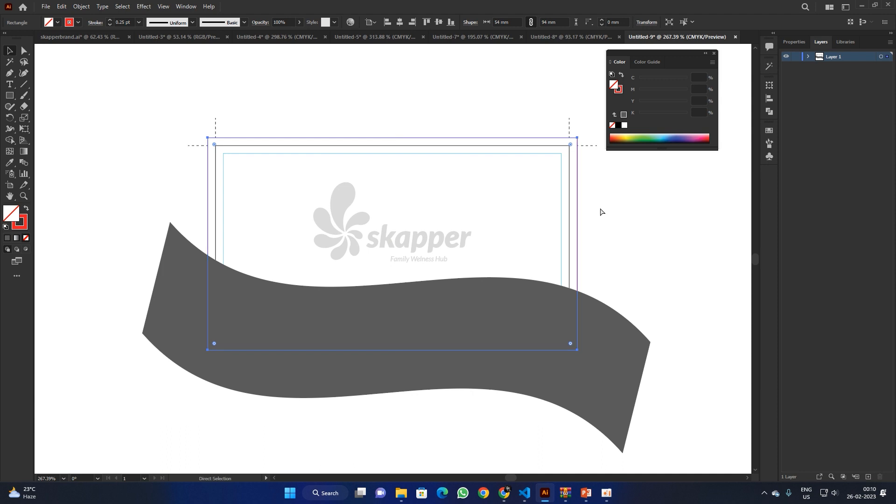
click(607, 205)
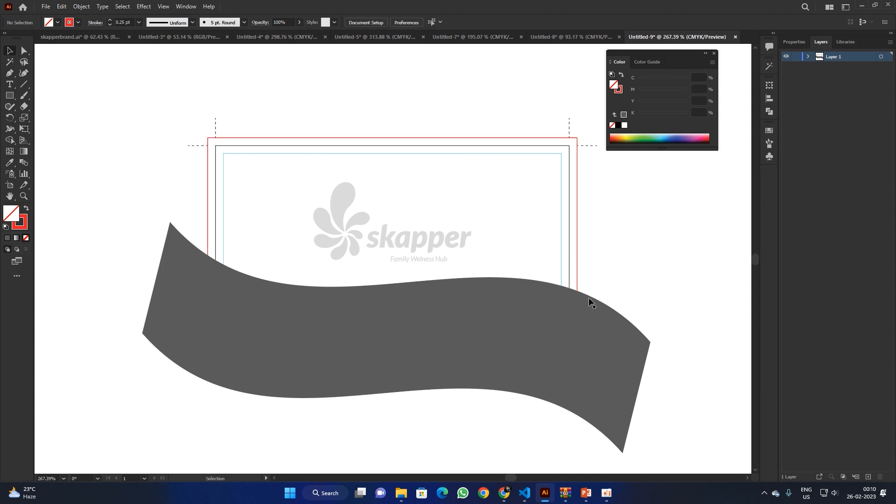
drag(577, 245, 661, 256)
key(ctrl+z)
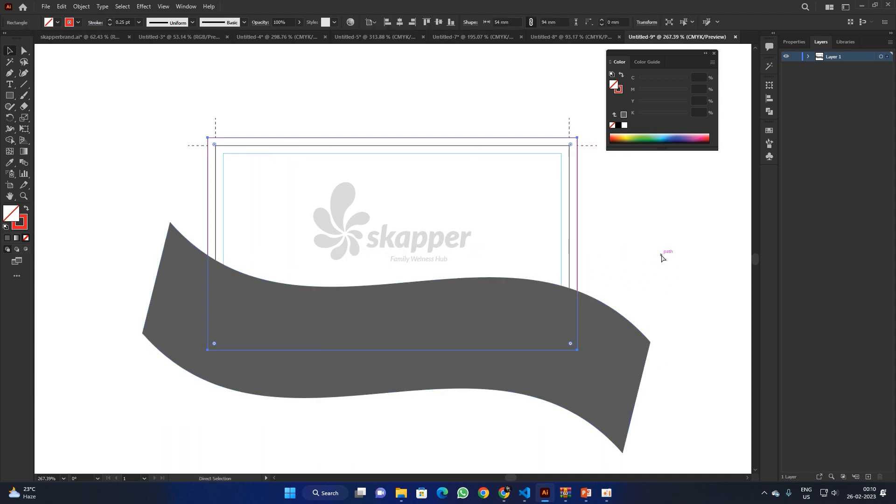
click(562, 246)
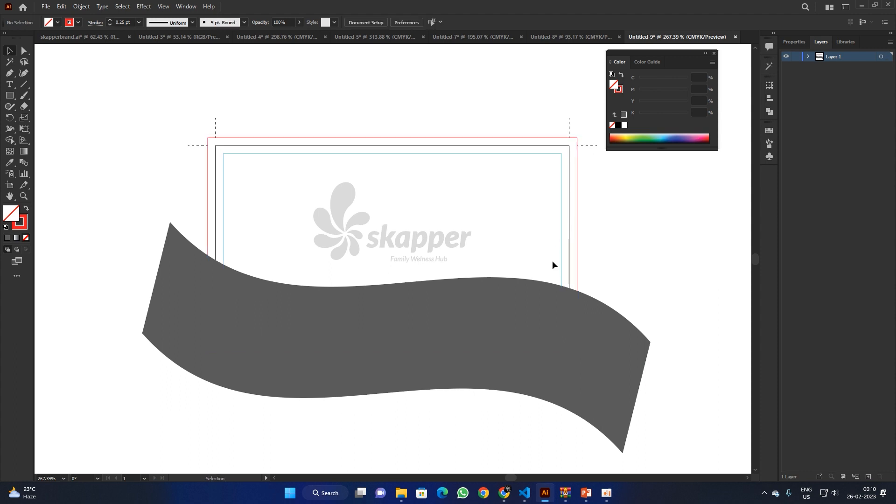
key(ctrl+a)
click(642, 259)
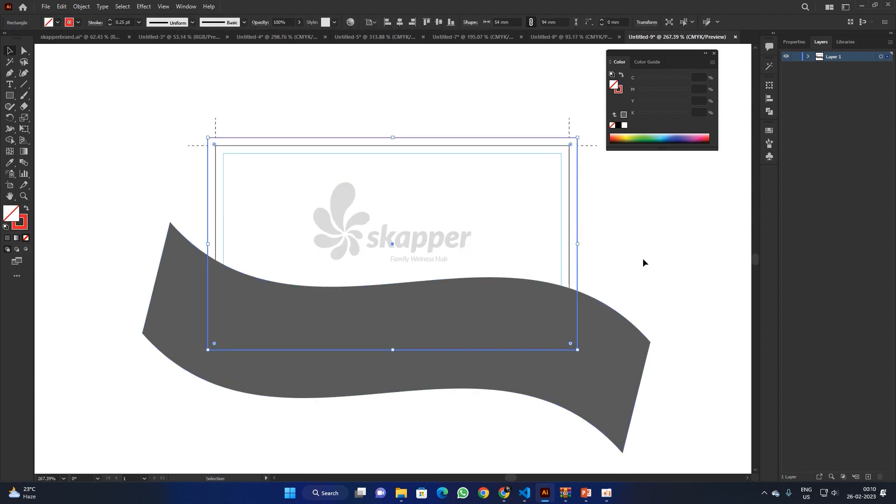
click(576, 314)
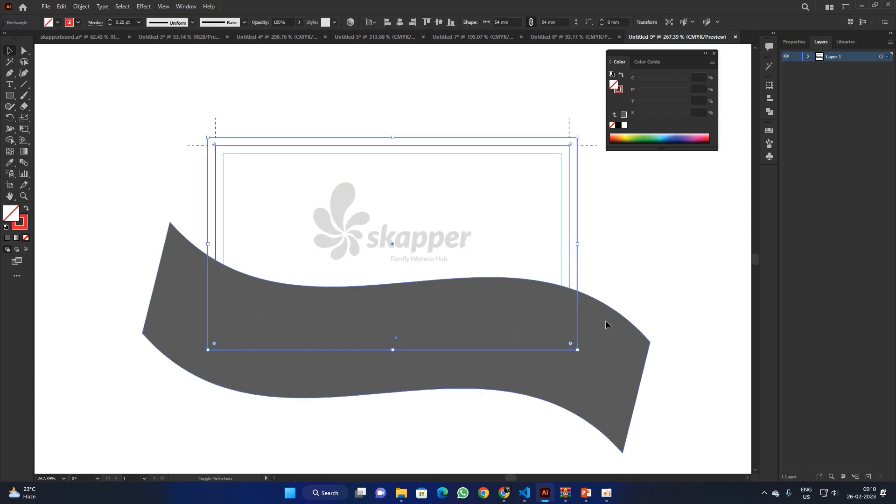
shift+click(606, 320)
right_click(603, 320)
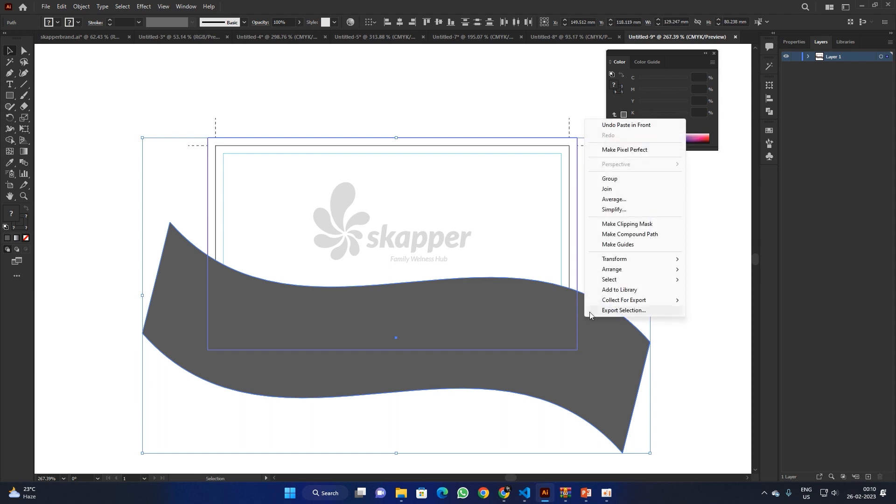
click(637, 225)
click(631, 245)
Step: Drag the coloured skapper logo from Untitled-7 onto the card in Untitled-9
double_click(476, 301)
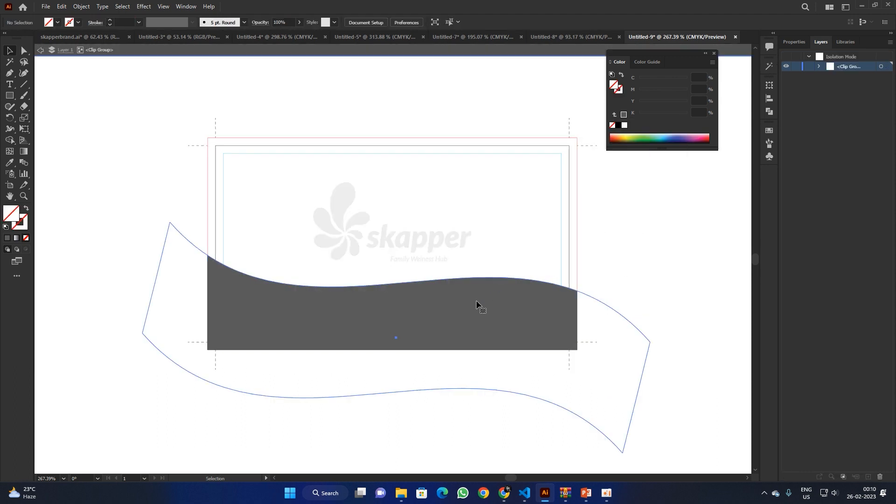
double_click(10, 214)
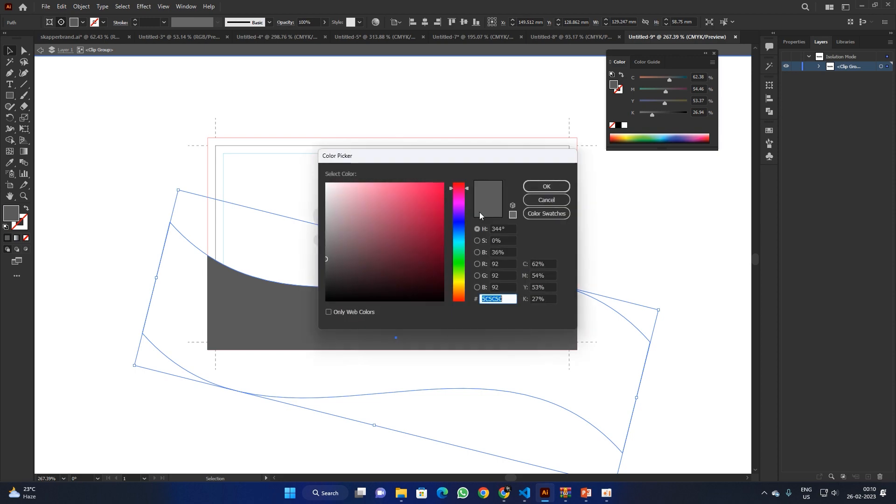
click(543, 201)
click(579, 37)
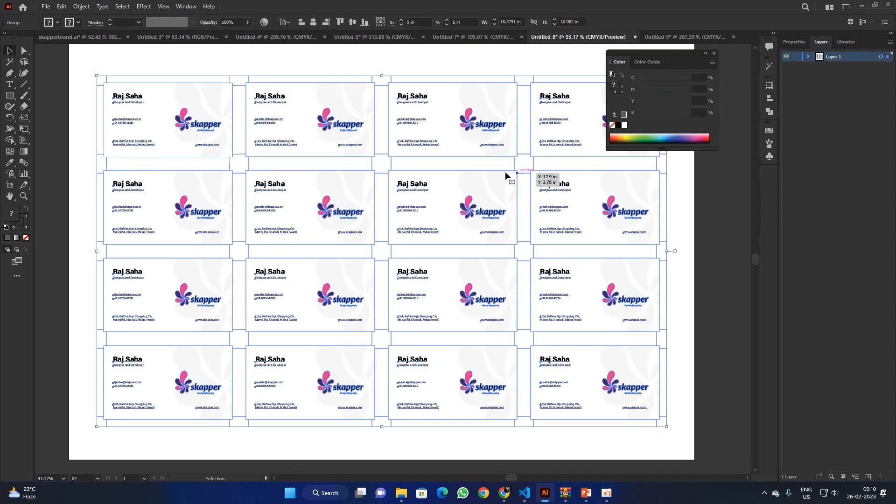
click(474, 40)
drag(438, 259, 522, 117)
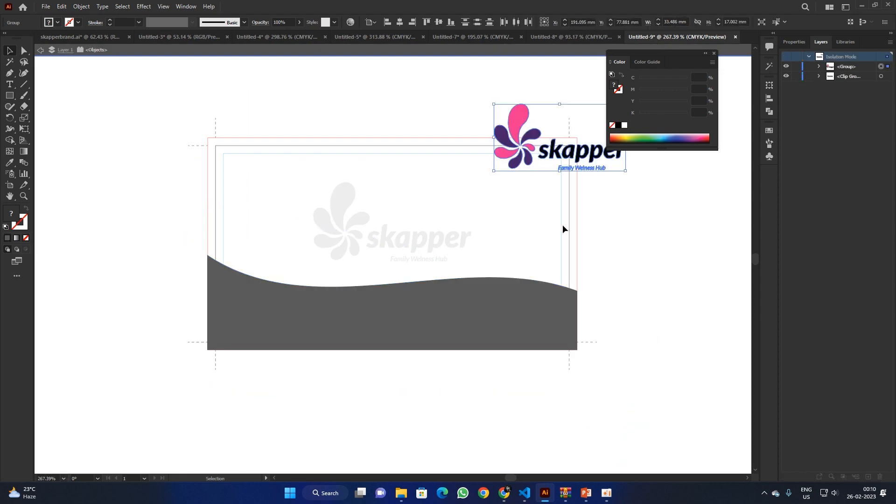
Step: Inside the clip group, recolour the wave with the logo's pink using the Eyedropper
click(509, 301)
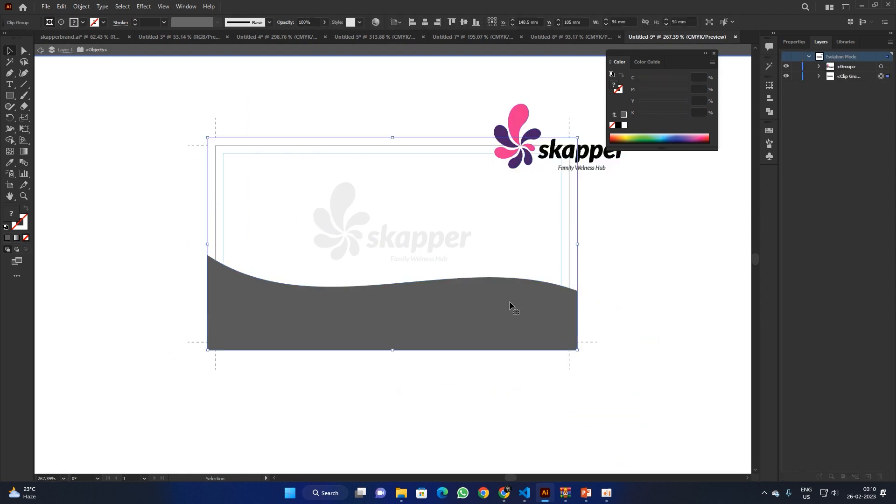
double_click(469, 298)
key(i)
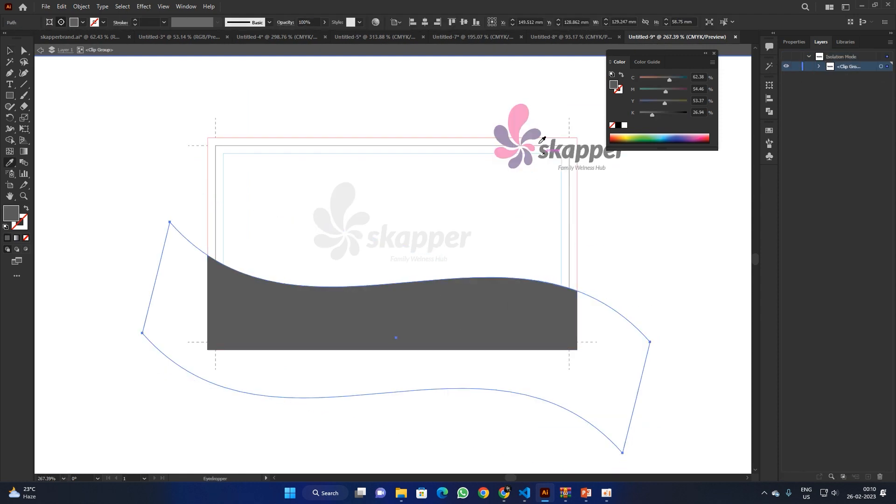
click(523, 115)
click(9, 55)
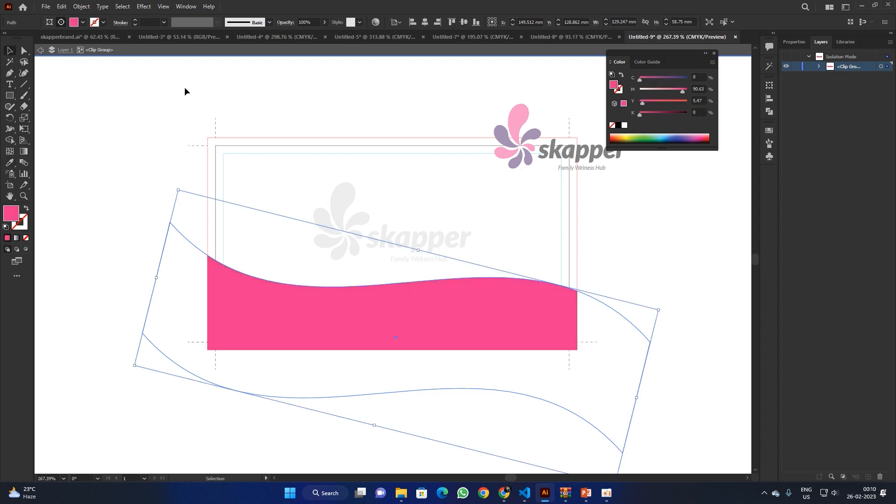
double_click(186, 90)
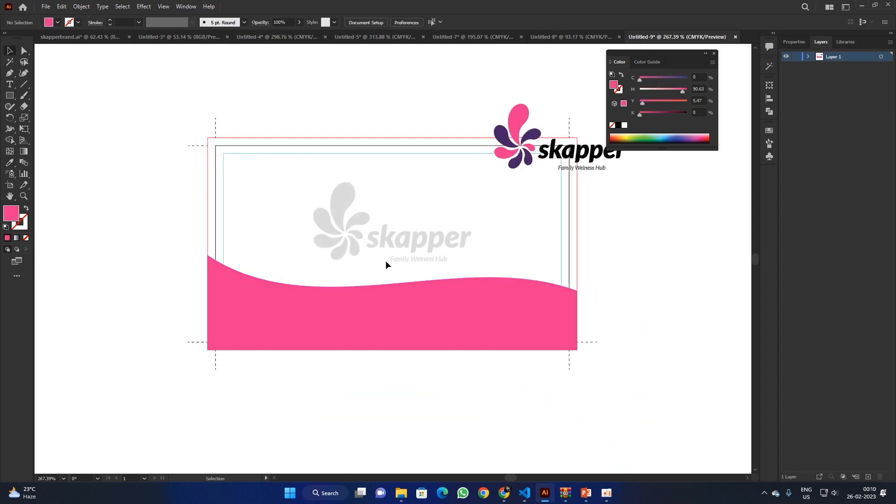
click(341, 201)
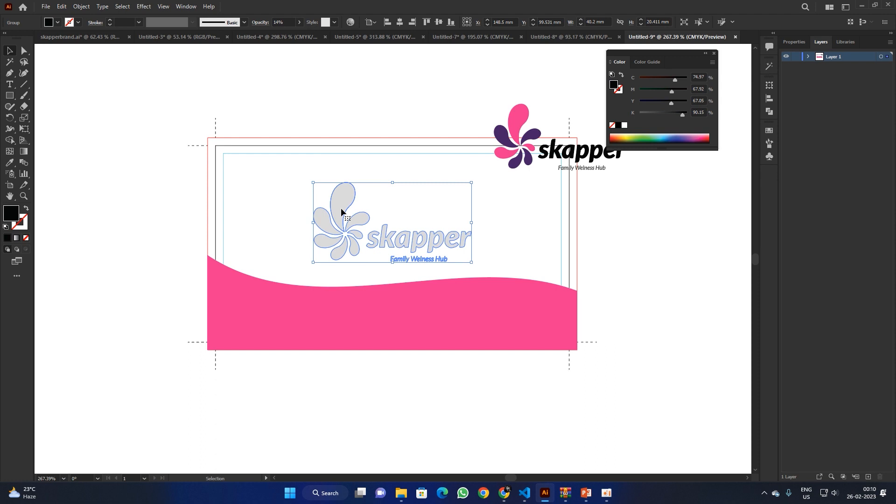
Step: Replace the faint grey logo with the coloured logo, centred horizontally on the card
key(Delete)
drag(517, 120, 353, 199)
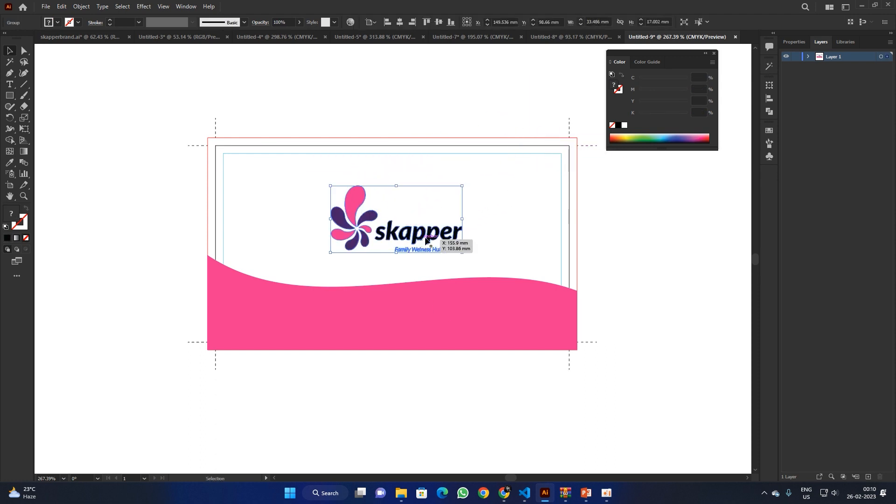
click(399, 22)
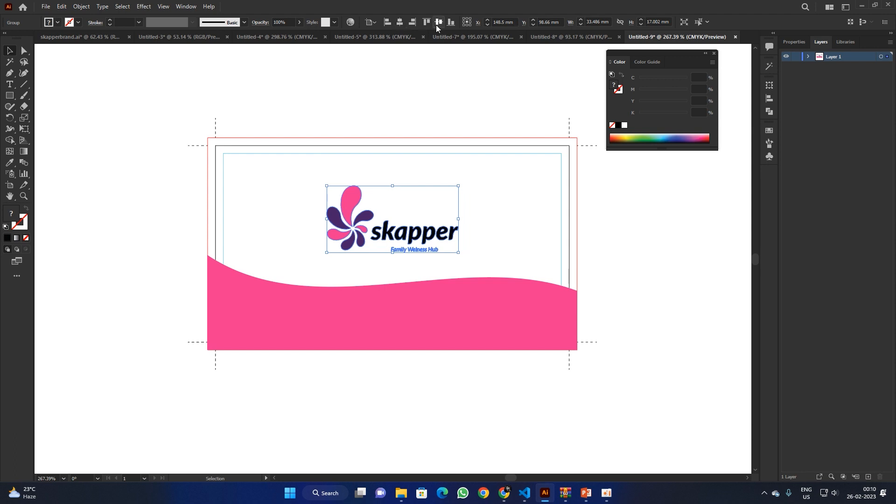
click(500, 80)
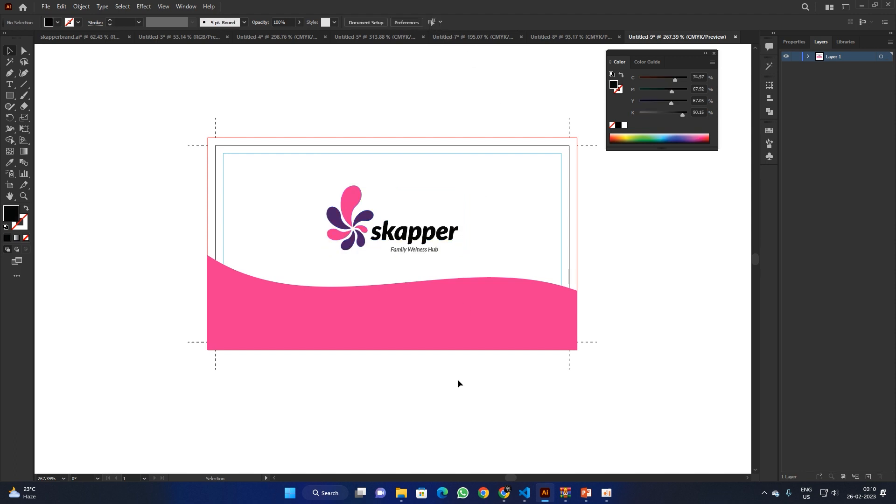
Step: Rotate the pink wave inside its clip group to change its tilt
double_click(549, 321)
drag(665, 310, 665, 290)
click(648, 242)
double_click(615, 234)
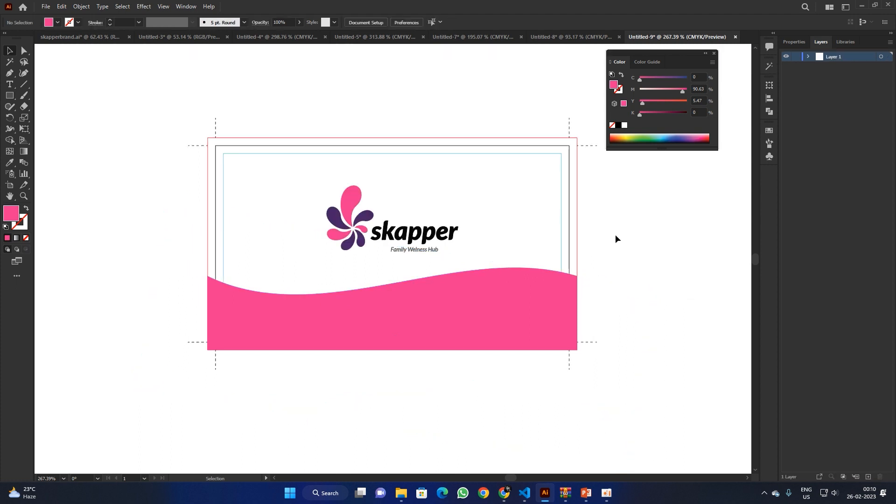
click(432, 302)
key(Delete)
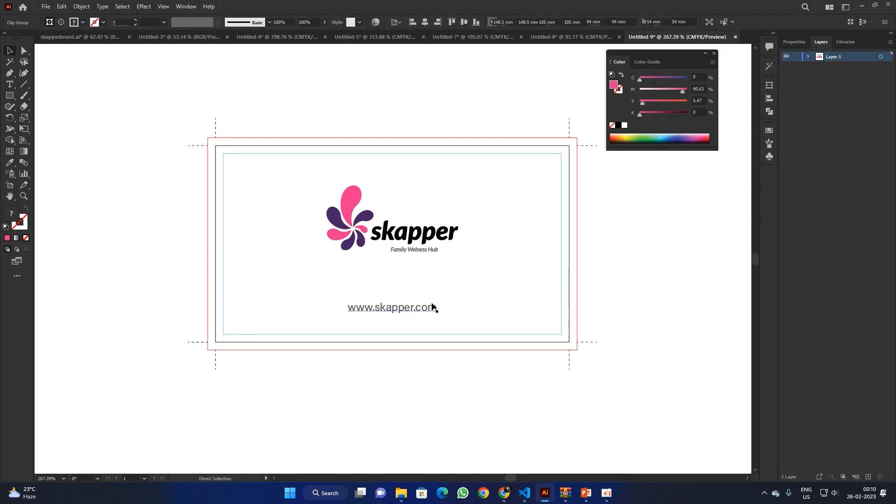
click(414, 310)
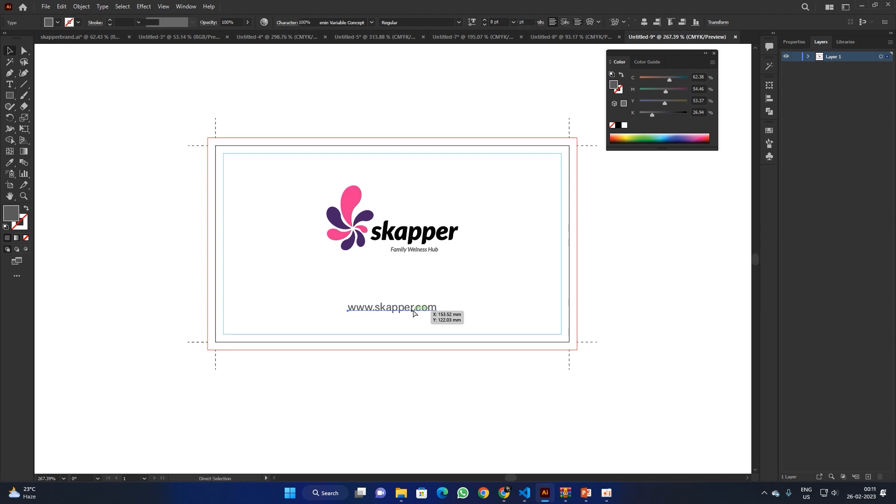
key(ctrl+z)
click(413, 308)
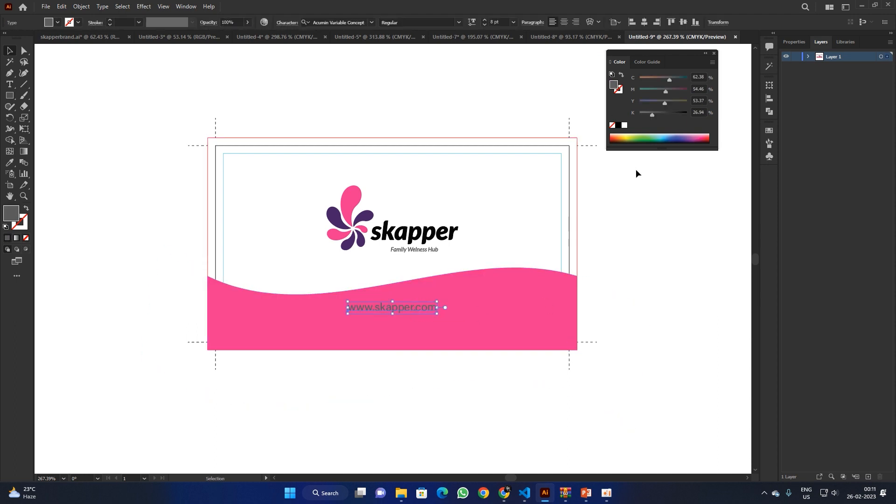
click(624, 125)
click(616, 308)
drag(408, 309, 408, 318)
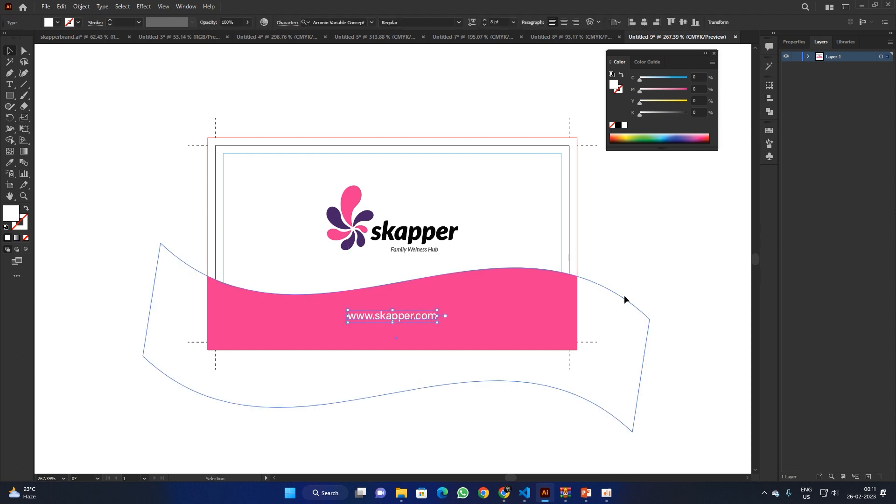
click(675, 287)
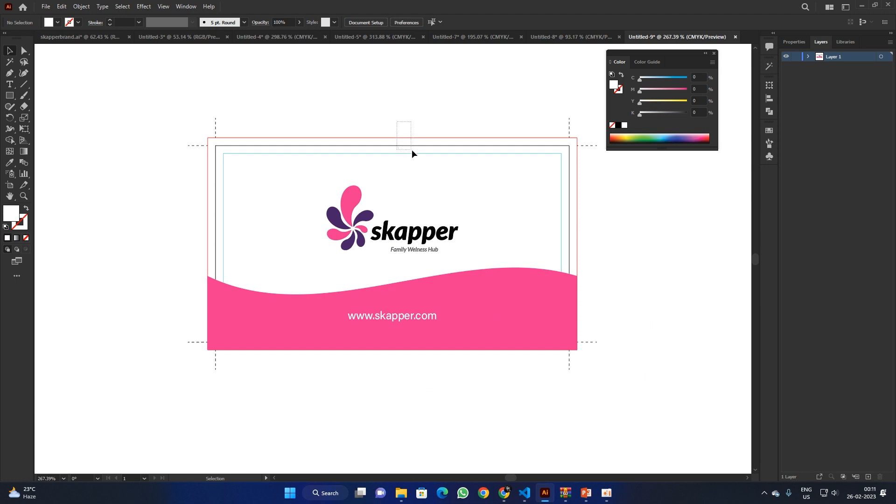
Step: Try deleting the border rectangles and moving the wave, undoing both changes
drag(412, 153, 415, 155)
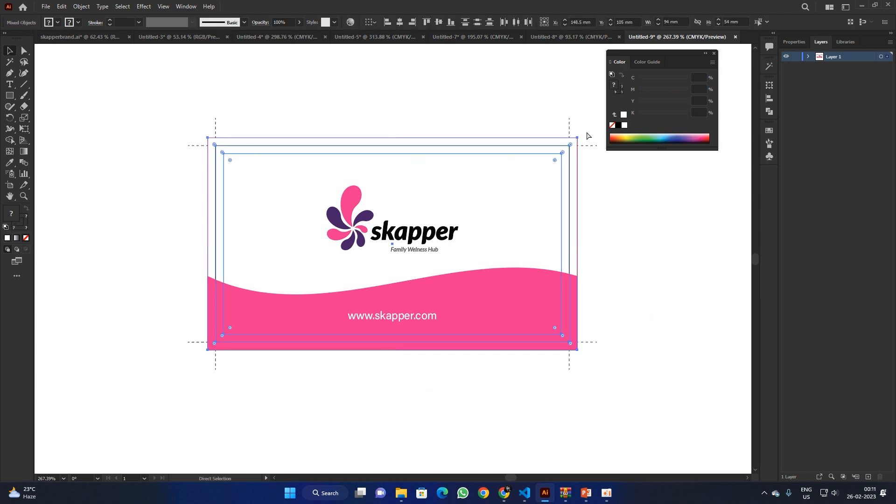
key(Delete)
key(ctrl+z)
drag(485, 289, 485, 388)
key(ctrl+z)
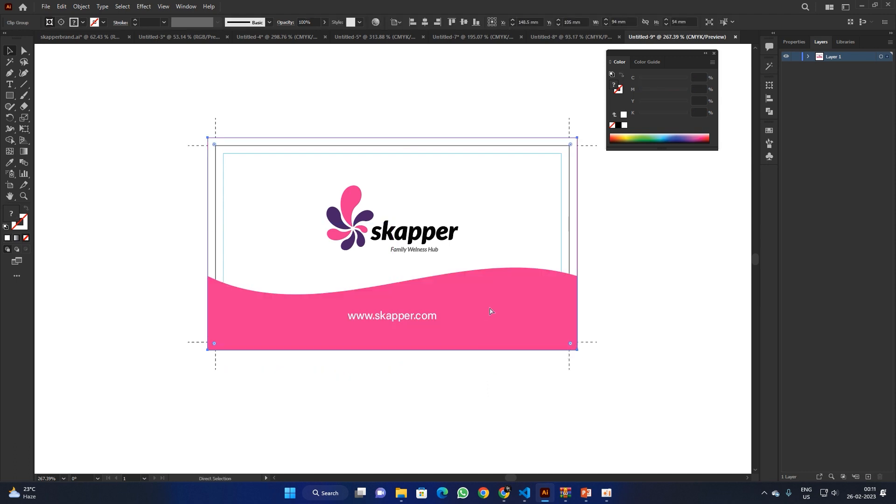
key(space)
scroll(483, 342, down, 5)
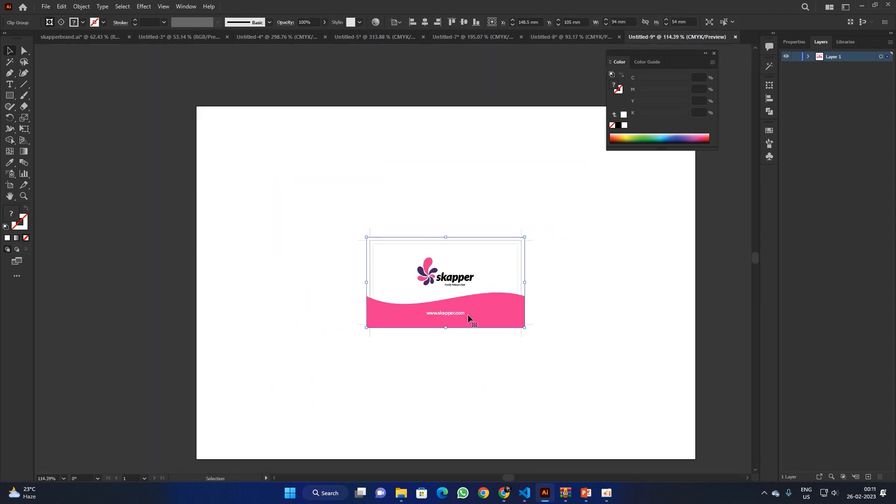
Step: Move the pink wave and URL group onto a new Layer 2, pasted in place
key(Delete)
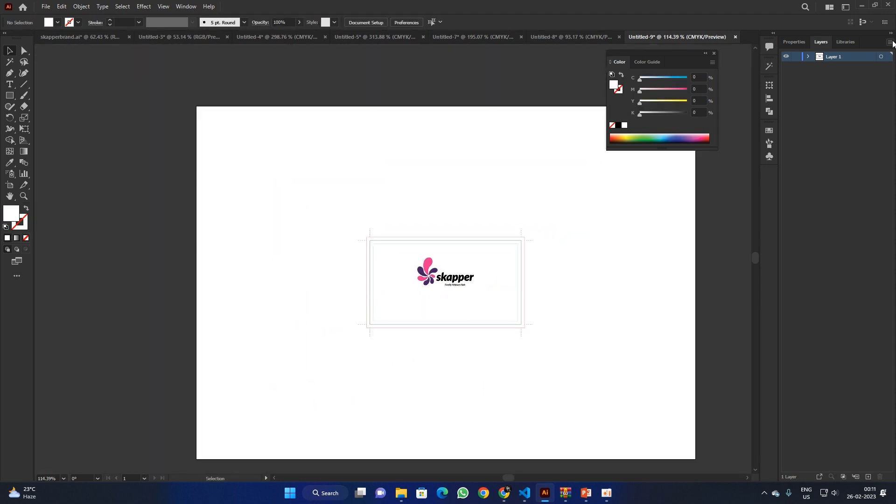
click(868, 476)
drag(854, 57, 852, 75)
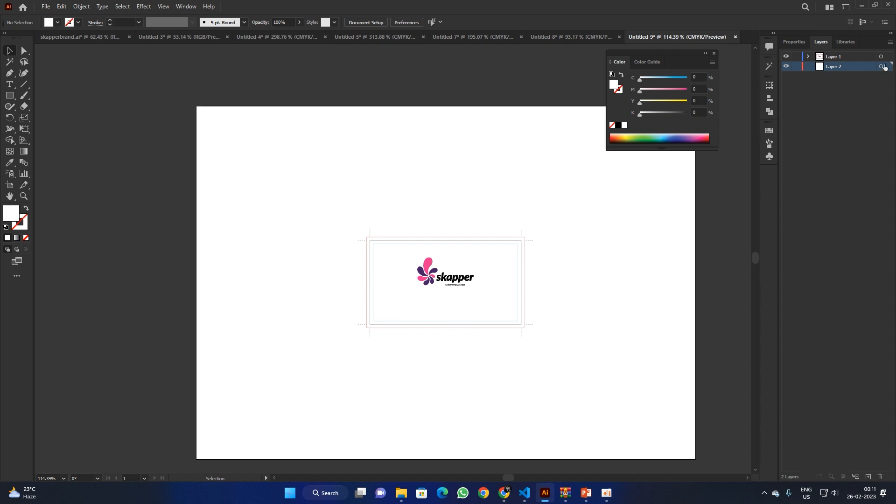
key(ctrl+f)
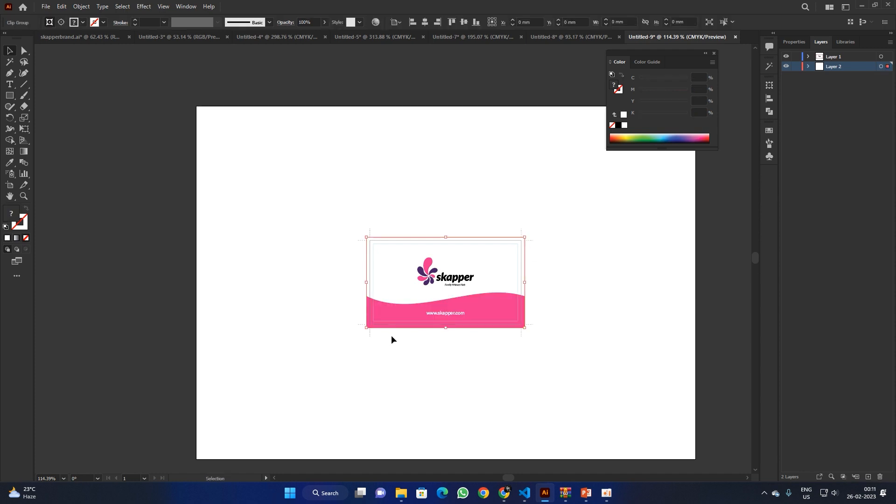
click(571, 277)
drag(476, 292, 587, 357)
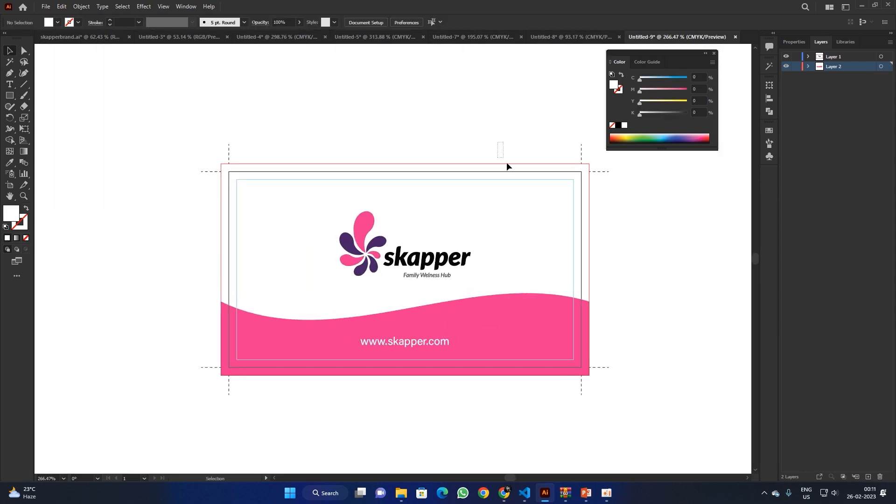
Step: Cut the three guide rectangles and paste them in place on a new Layer 3
drag(507, 167, 531, 201)
key(ctrl+z)
click(536, 130)
click(532, 167)
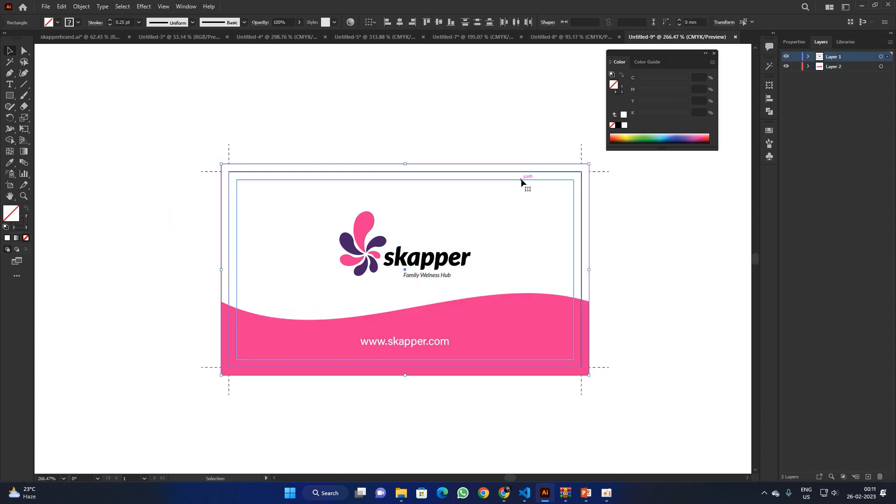
key(a)
key(ctrl+shift+a)
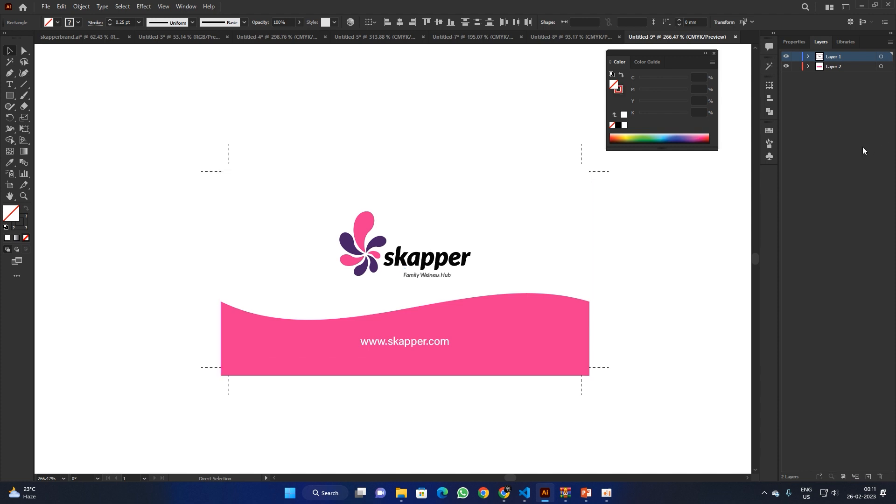
click(869, 476)
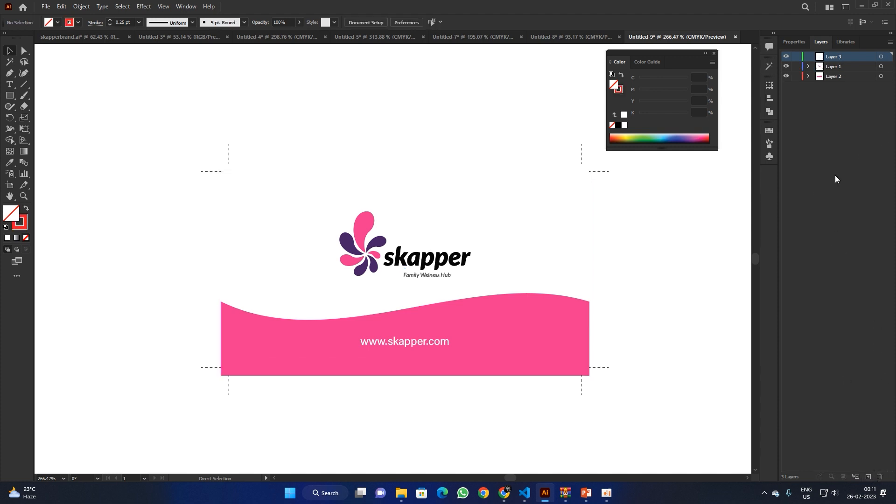
click(880, 56)
key(ctrl+f)
Step: Select and delete the logo, wave and text artwork, then undo the deletion
click(467, 108)
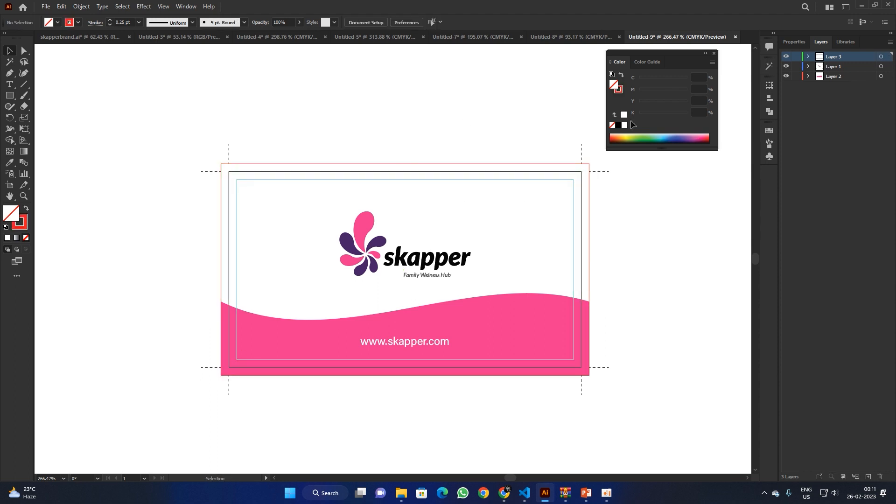
click(834, 69)
click(880, 67)
shift+click(881, 76)
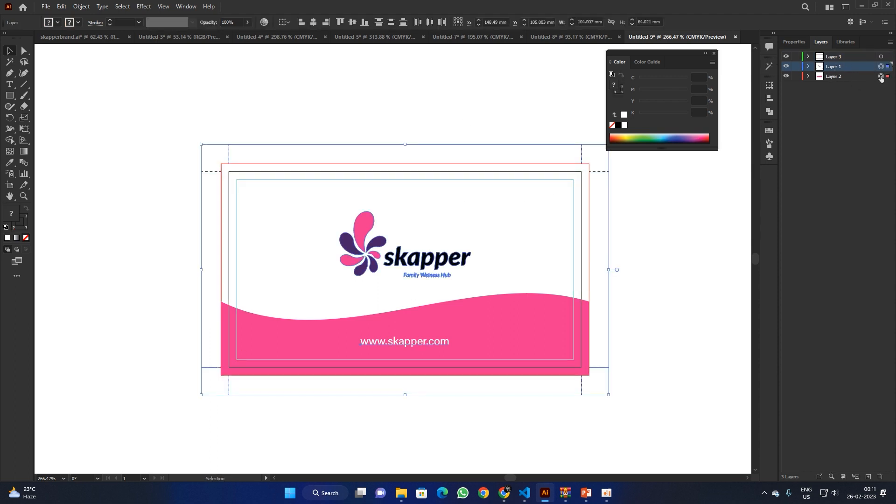
key(a)
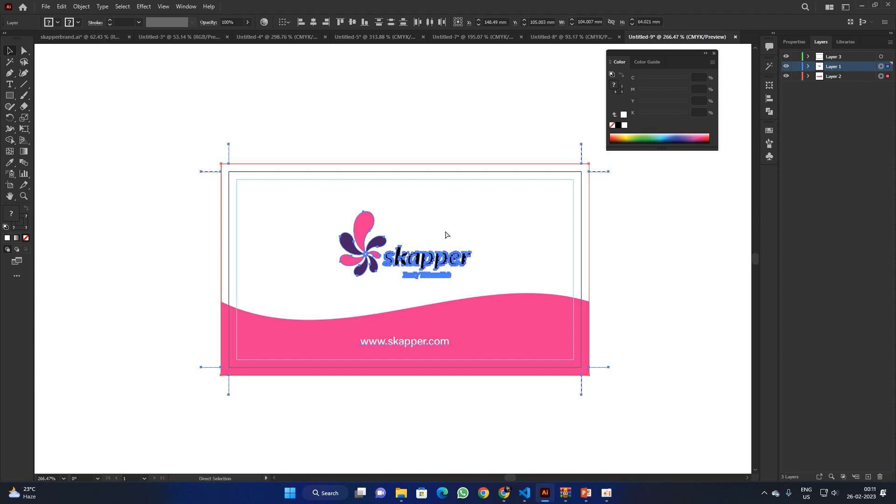
key(Delete)
key(v)
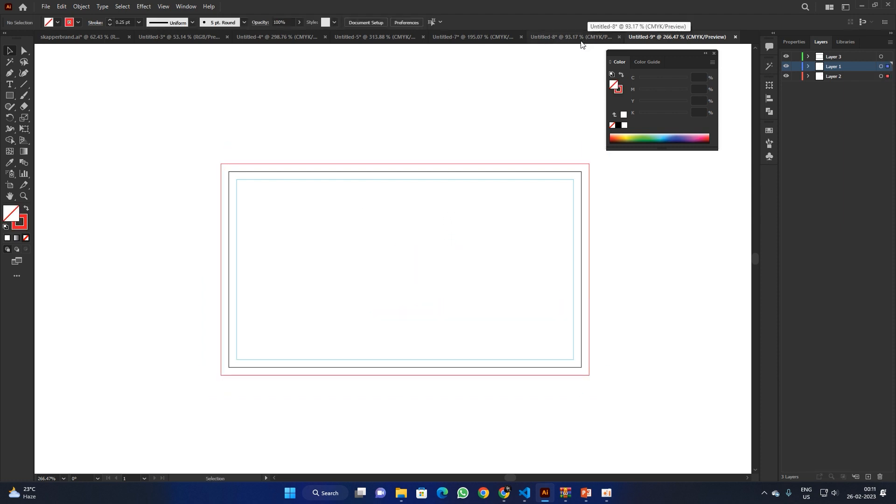
key(ctrl+z)
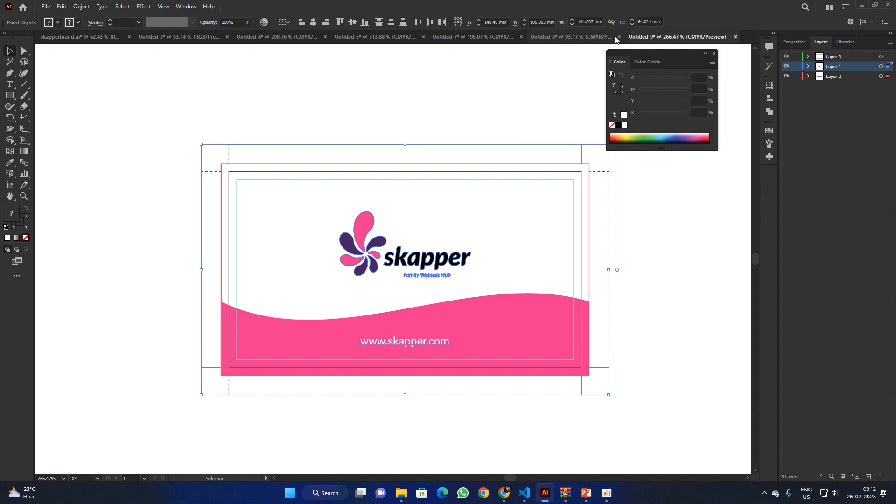
click(53, 6)
Step: Create a 12 × 18 in portrait document, then close the unwanted Untitled-10
click(55, 14)
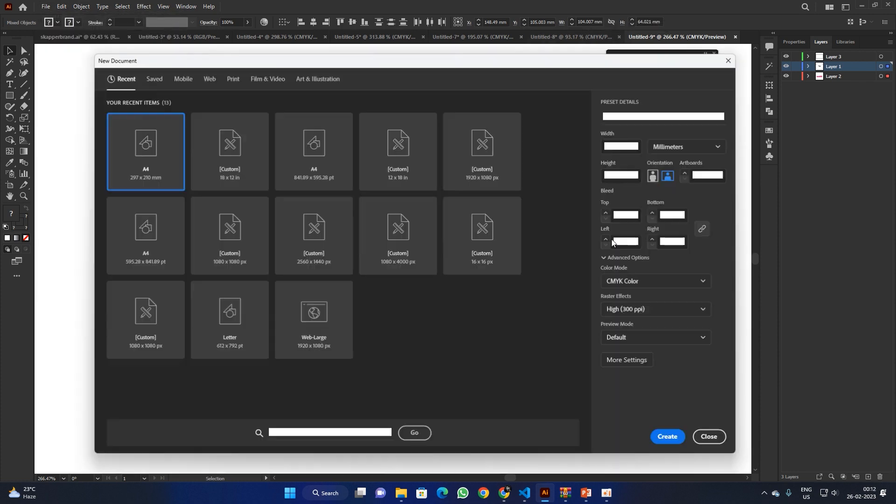
click(677, 148)
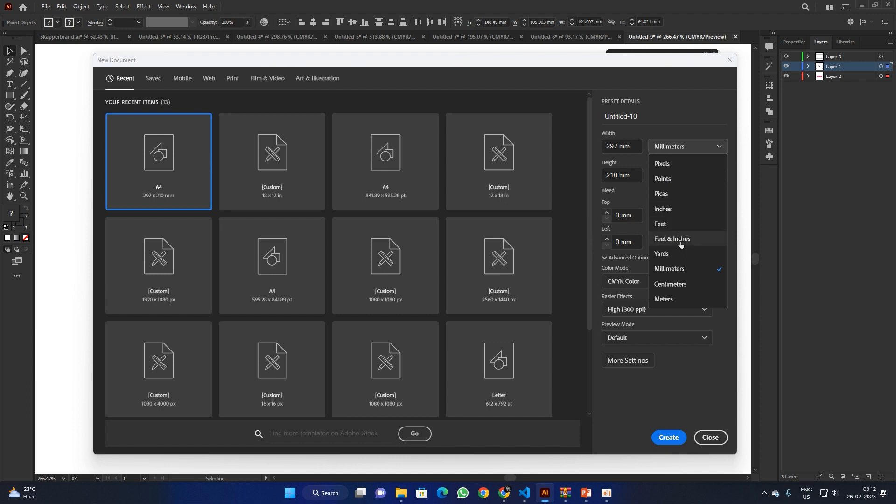
click(685, 208)
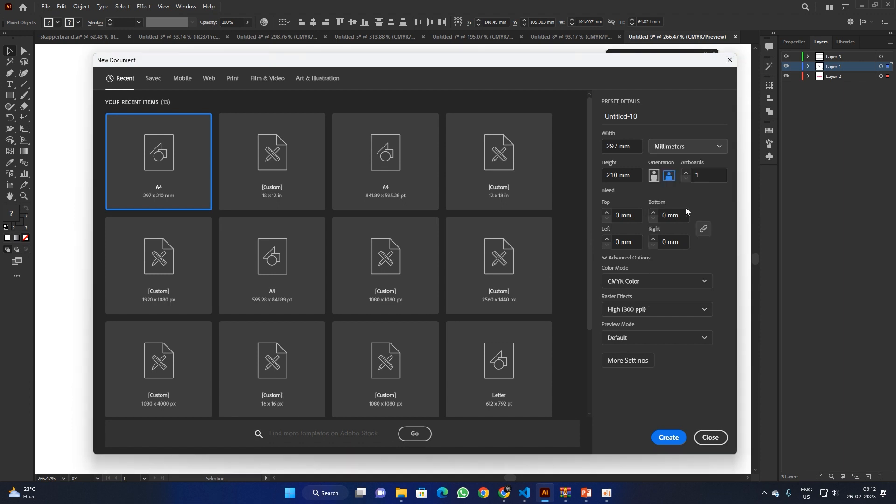
key(ctrl+a)
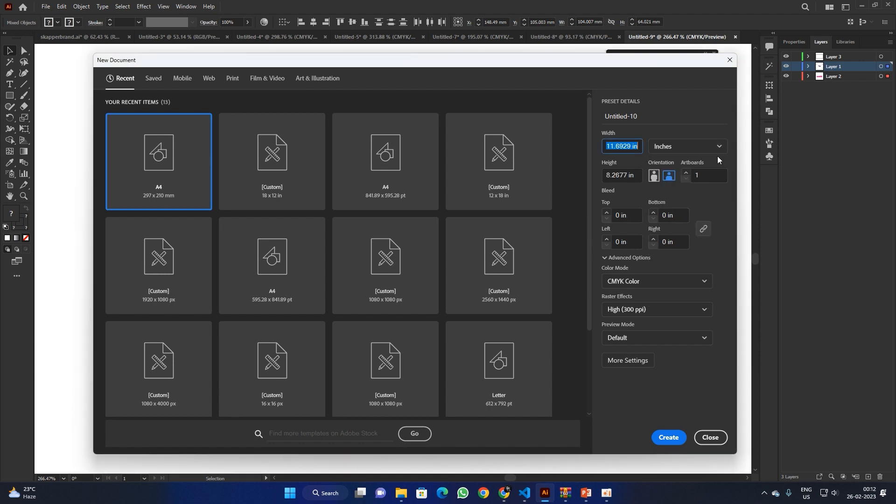
text(12)
key(Tab)
text(1)
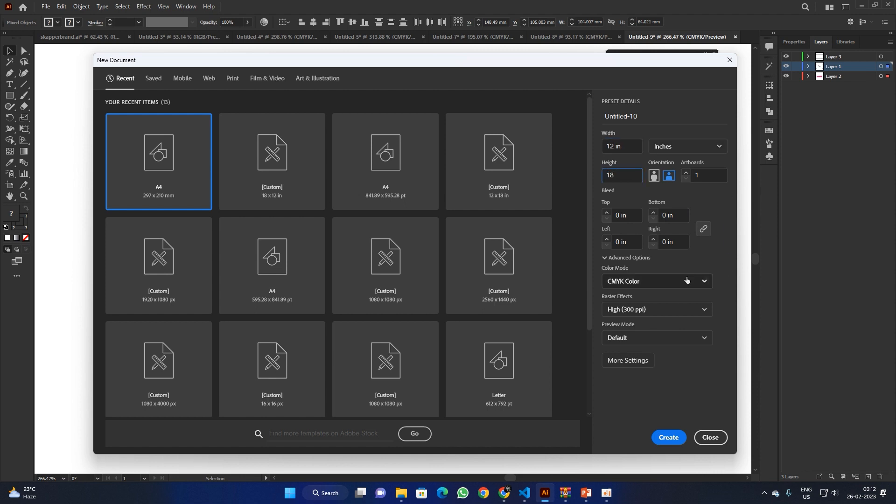
click(669, 437)
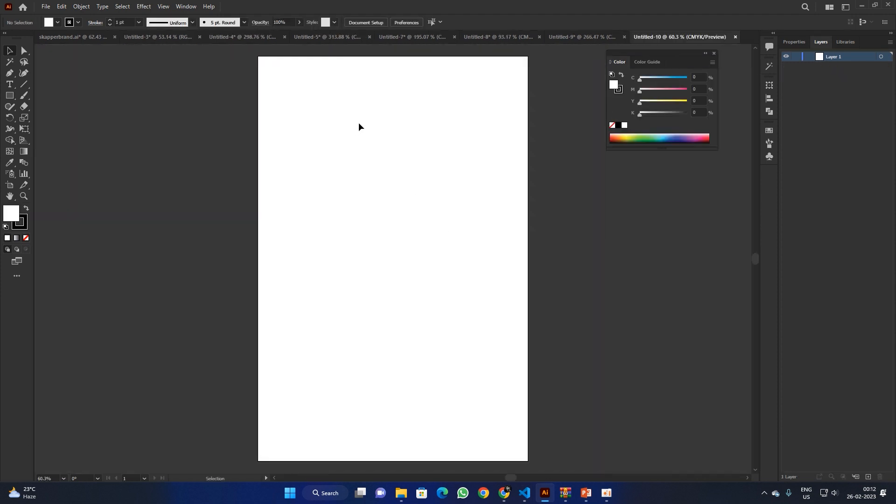
click(735, 38)
Step: Create a new 18 × 12 in landscape document instead
click(46, 7)
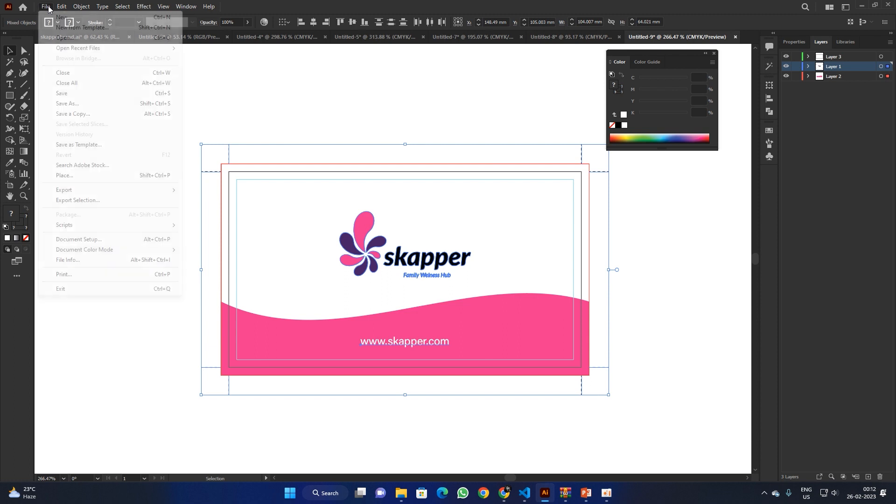
click(60, 16)
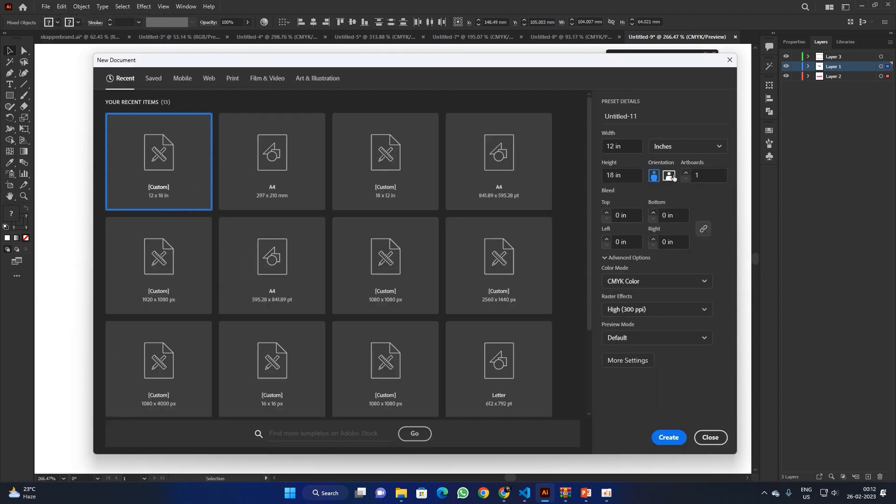
click(668, 175)
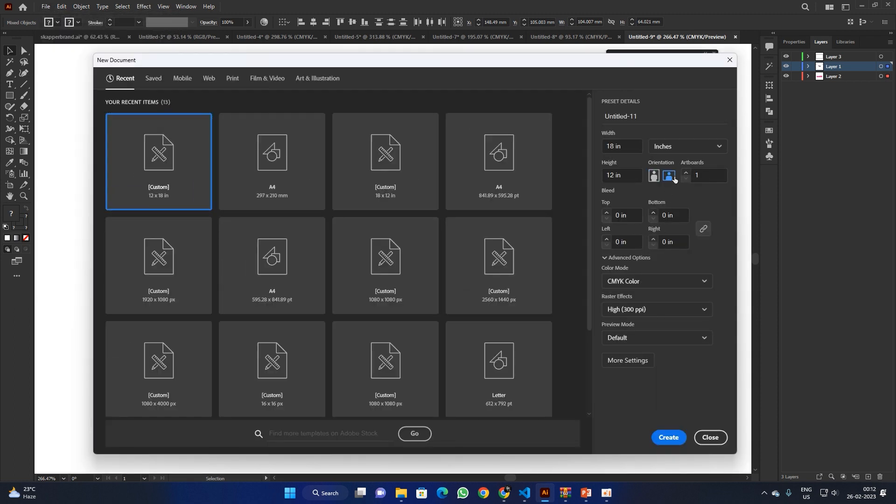
click(669, 437)
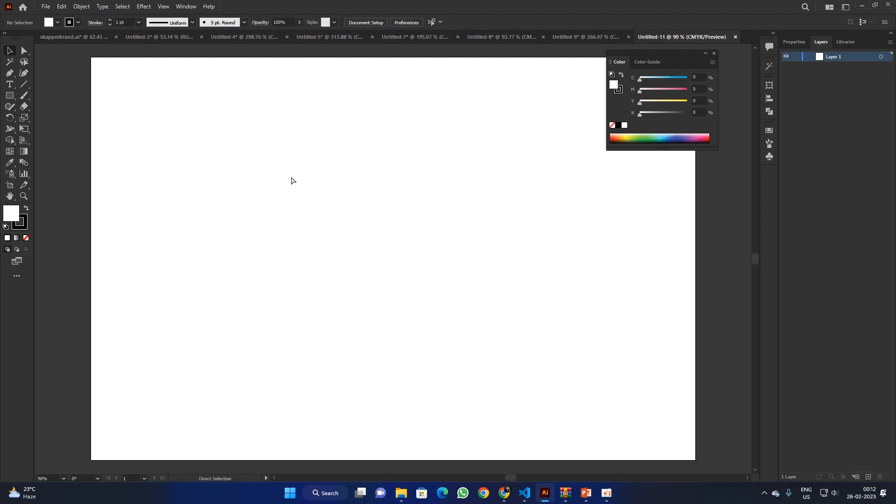
Step: Paste the skapper card, group it, and align it to the artboard's top-left corner
key(ctrl+v)
drag(273, 168, 480, 319)
key(ctrl+g)
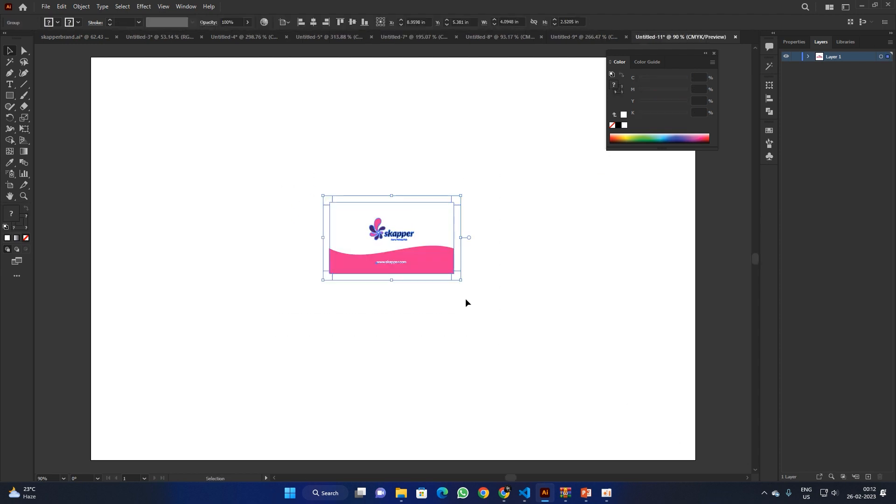
click(301, 22)
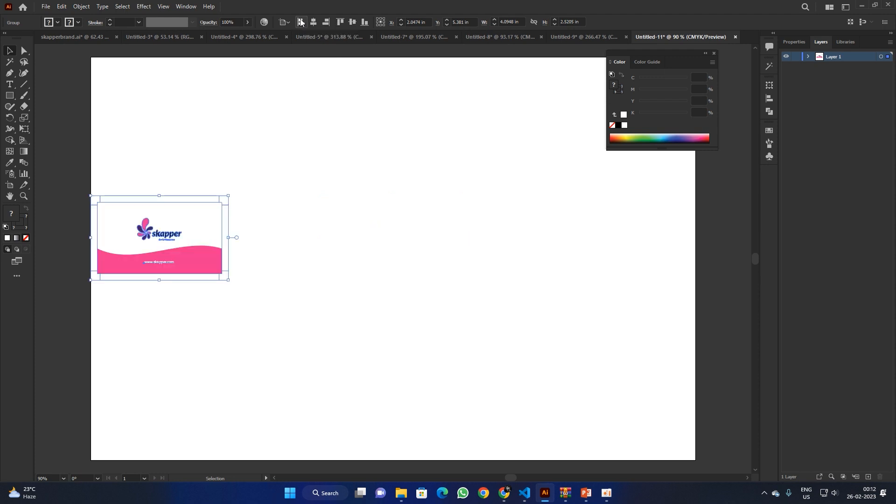
click(340, 22)
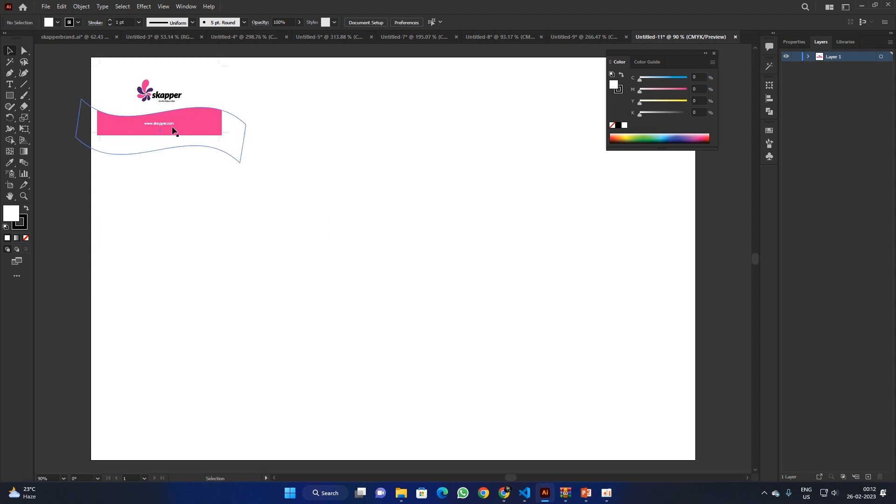
Step: Duplicate the card into a row of four, then repeat the row to make four rows
drag(173, 125, 311, 123)
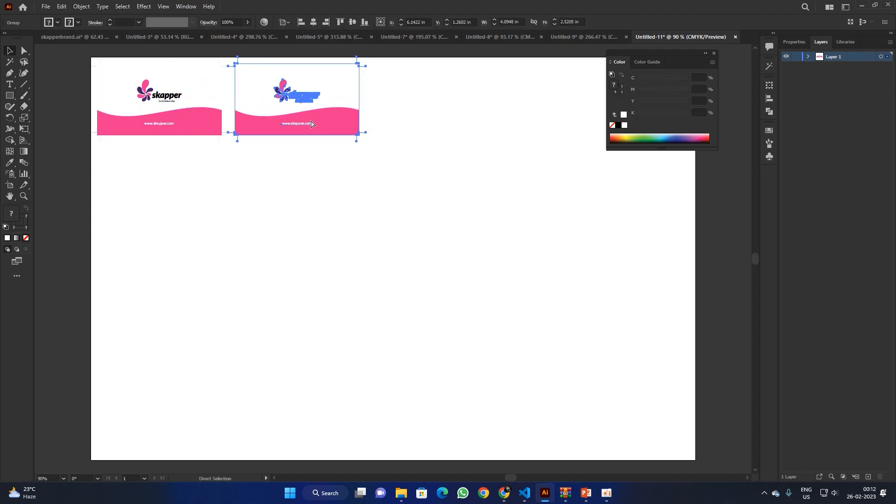
key(ctrl+d)
key(ctrl+d)
click(390, 208)
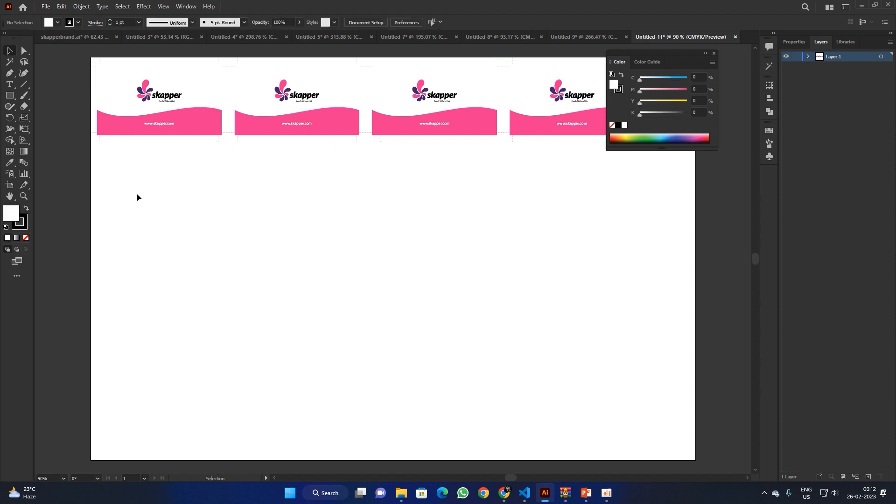
drag(136, 196, 508, 170)
key(ctrl+d)
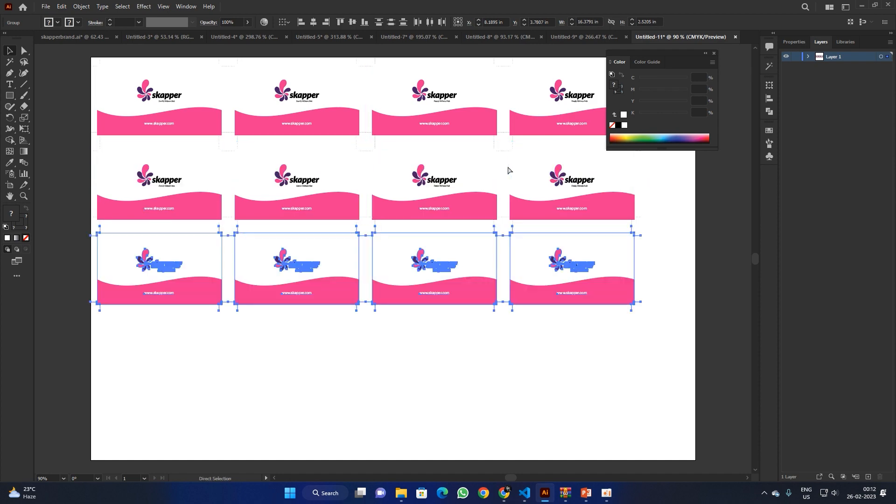
key(ctrl+d)
Step: Centre all 16 cards horizontally and vertically on the artboard, then zoom in to check spacing
scroll(512, 280, down, 5)
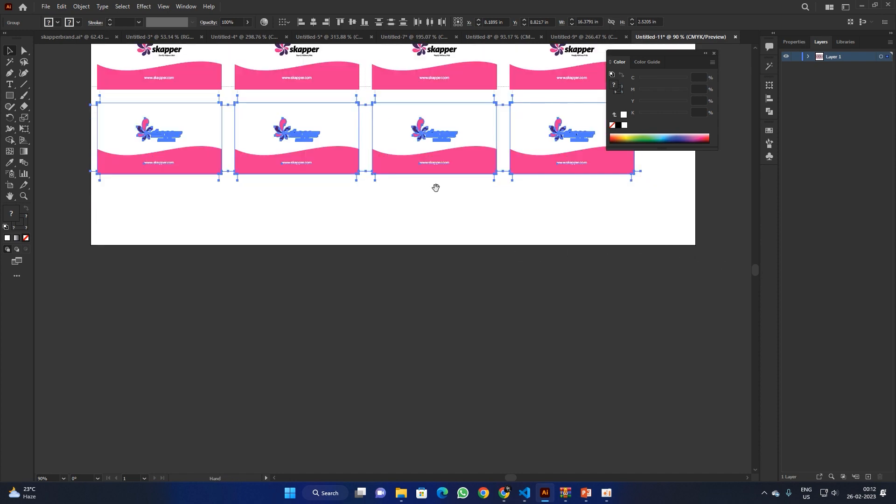
drag(436, 187, 411, 380)
key(ctrl+a)
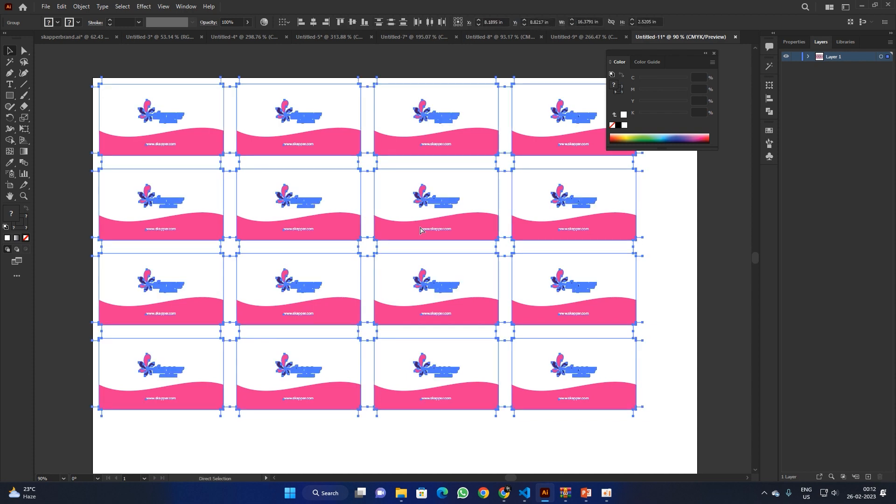
click(316, 24)
click(352, 22)
key(ctrl+shift+a)
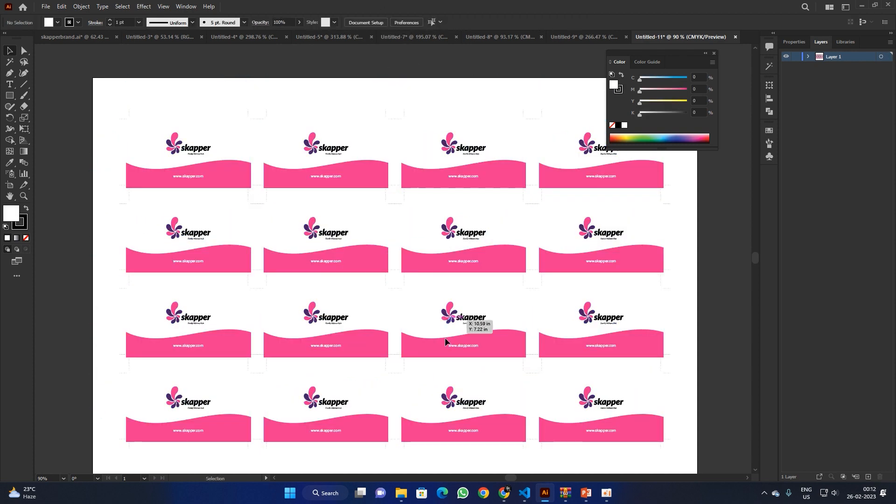
key(z)
drag(362, 348, 416, 255)
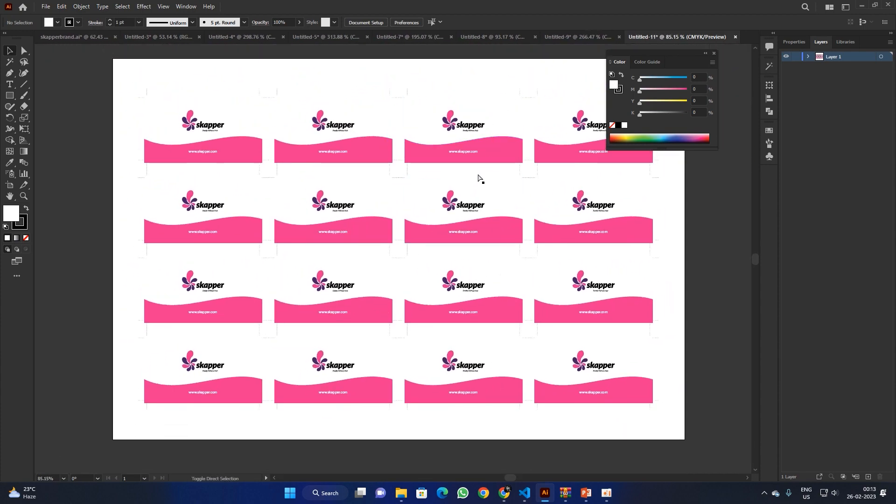
Step: Save the back-card sheet to the Desktop as 'back side' in Adobe PDF format with default settings
key(ctrl+s)
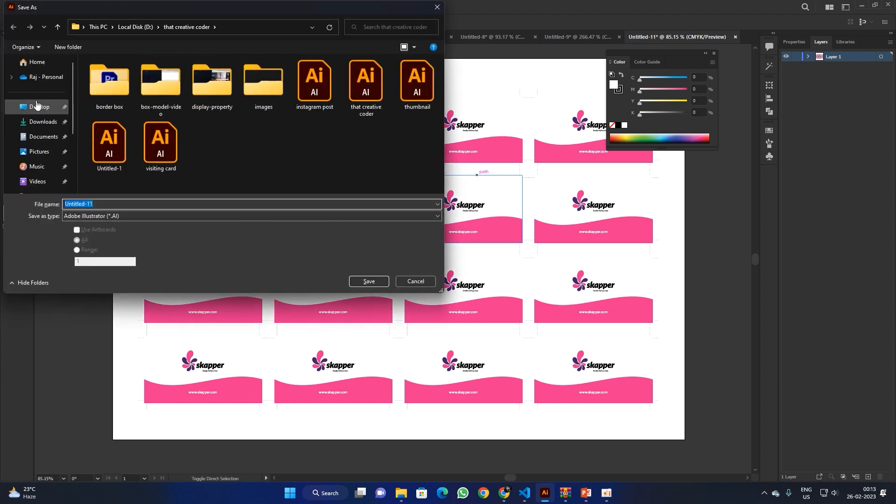
click(37, 106)
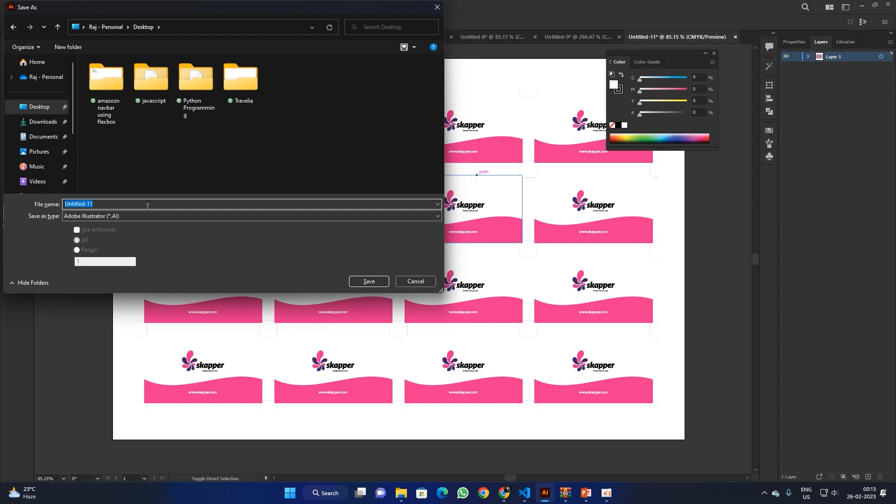
text(back side)
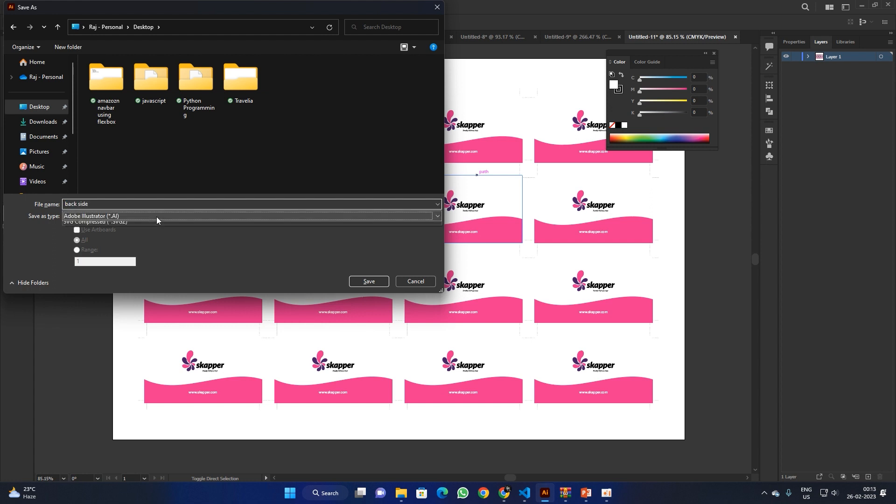
click(157, 217)
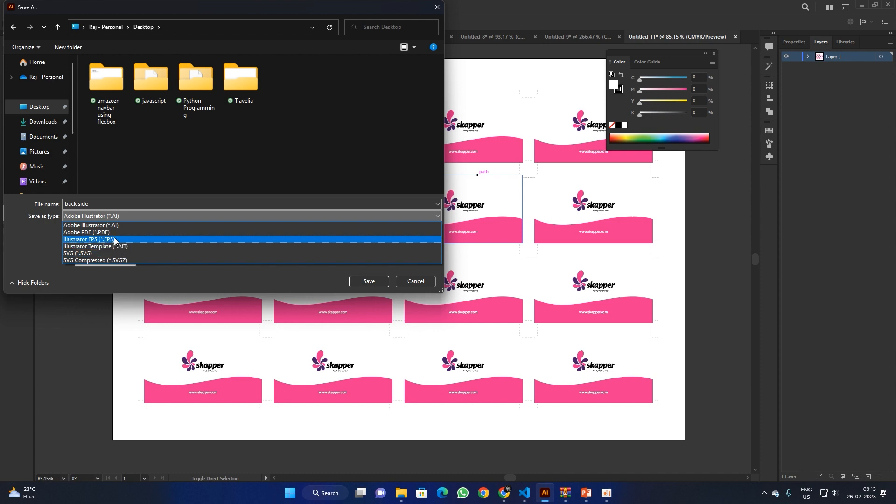
click(86, 233)
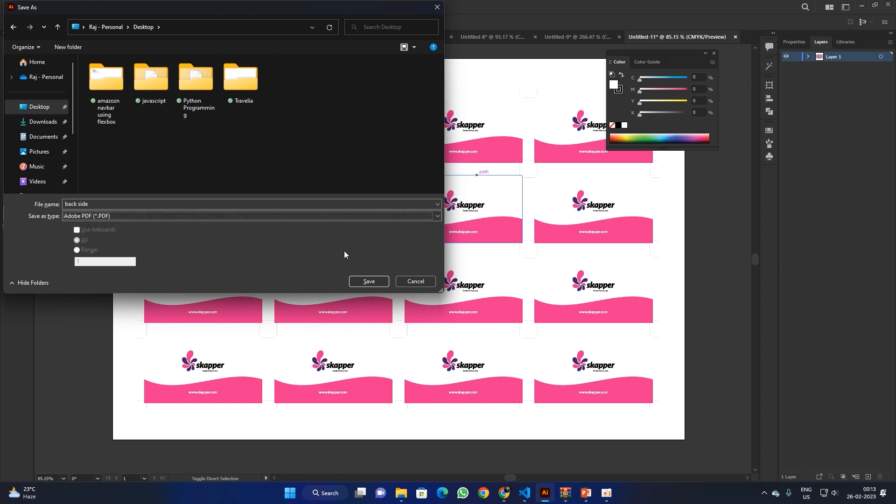
click(366, 281)
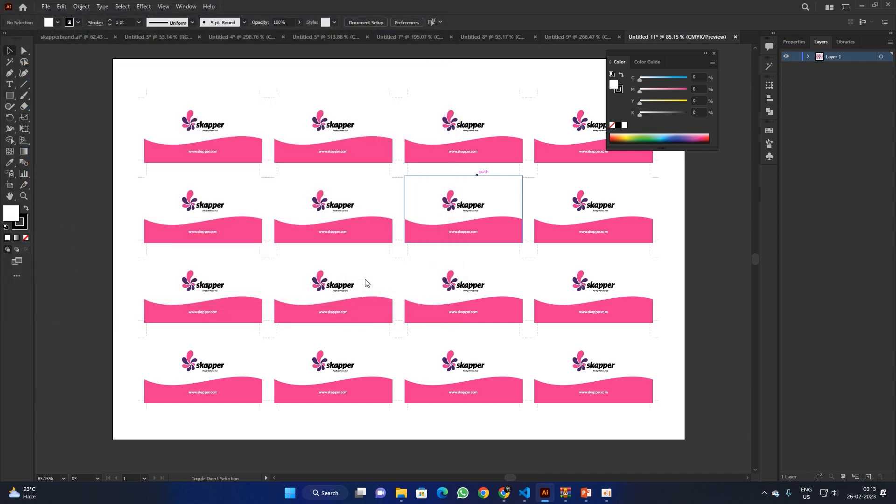
click(534, 364)
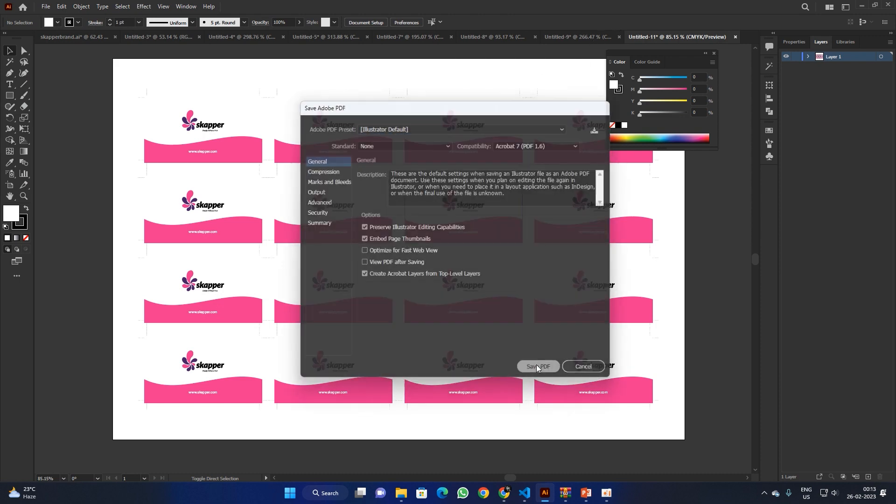
Step: Switch to Untitled-8 and save its front cards to the Desktop as 'front side' Adobe PDF
click(584, 37)
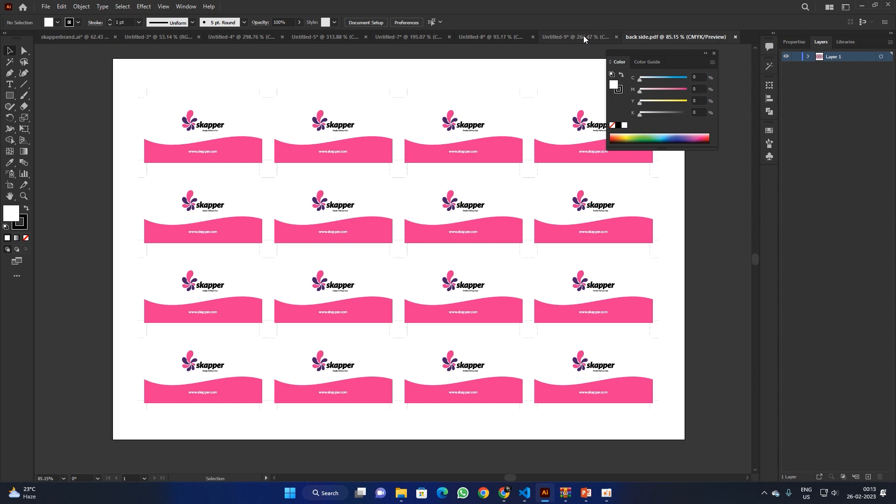
click(486, 38)
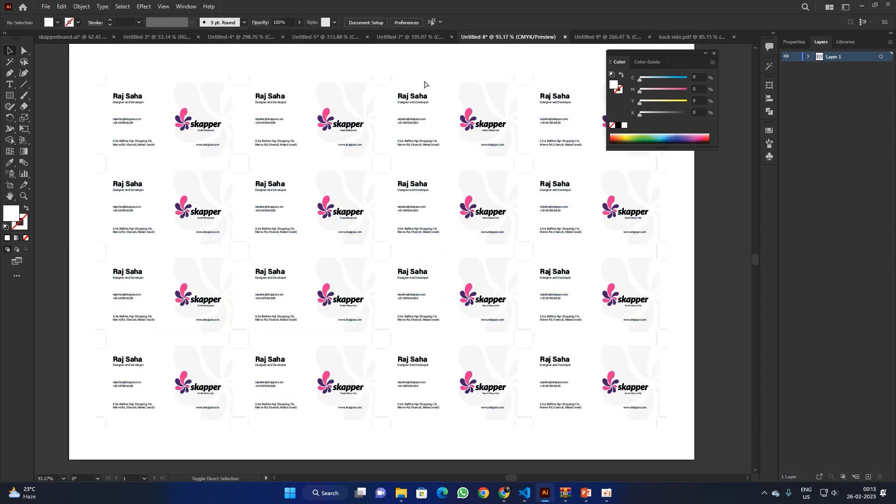
key(ctrl+s)
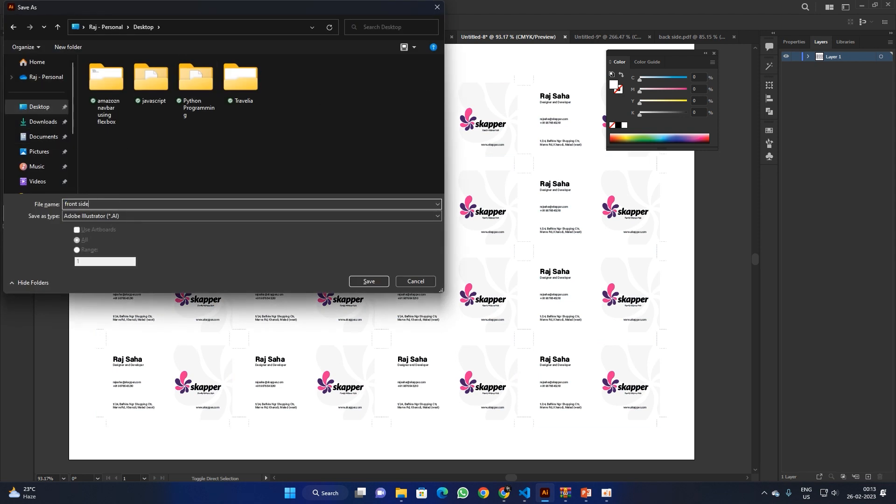
click(189, 219)
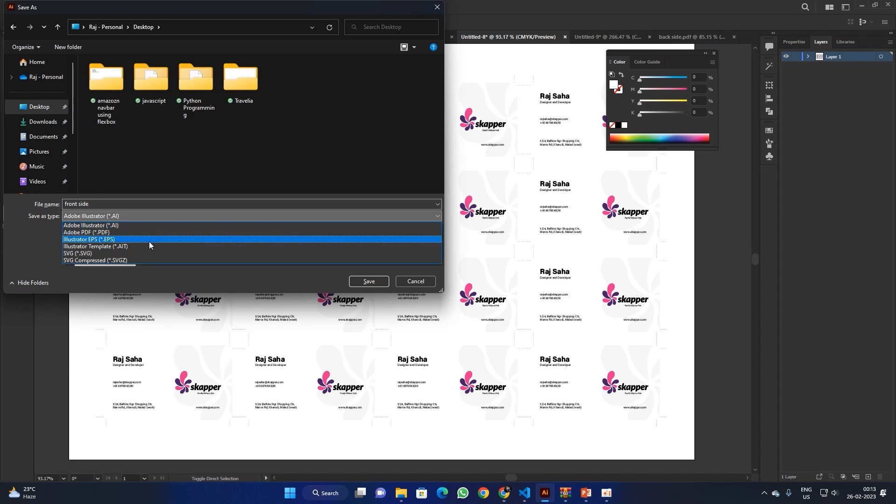
click(121, 234)
click(365, 283)
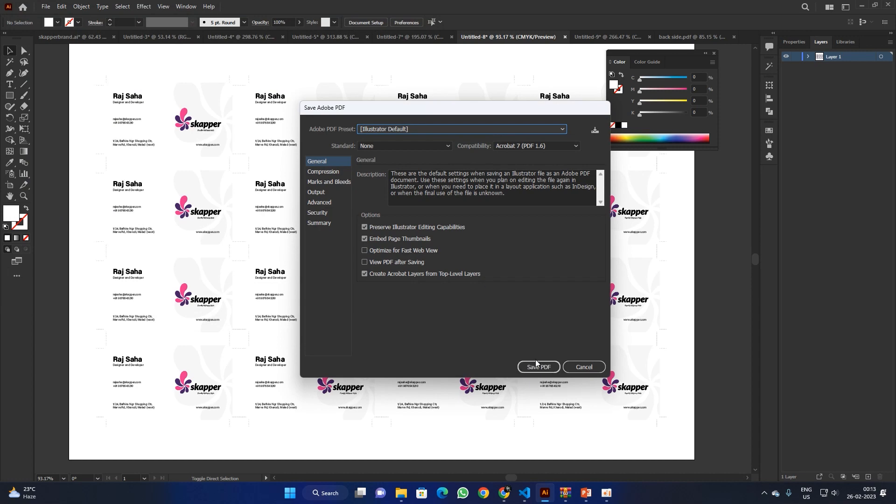
click(535, 370)
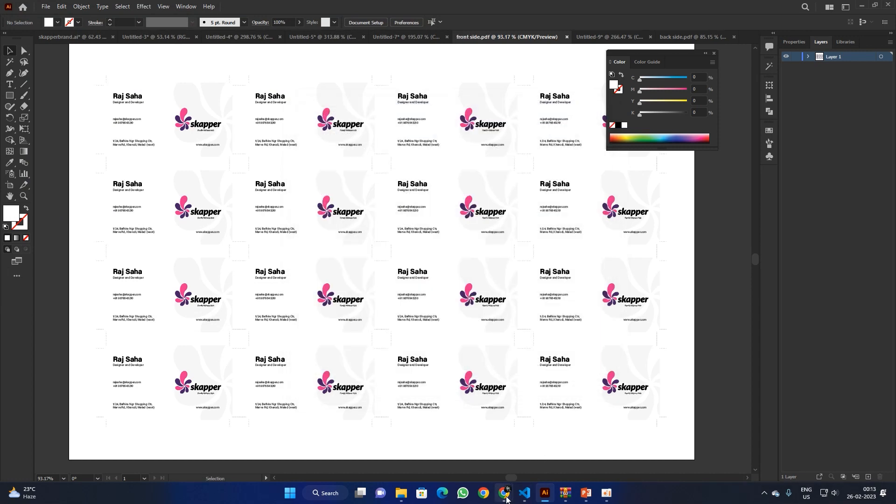
Step: Search for ilovepdf in a new browser tab and open its Merge PDF tool
mouse_move(507, 500)
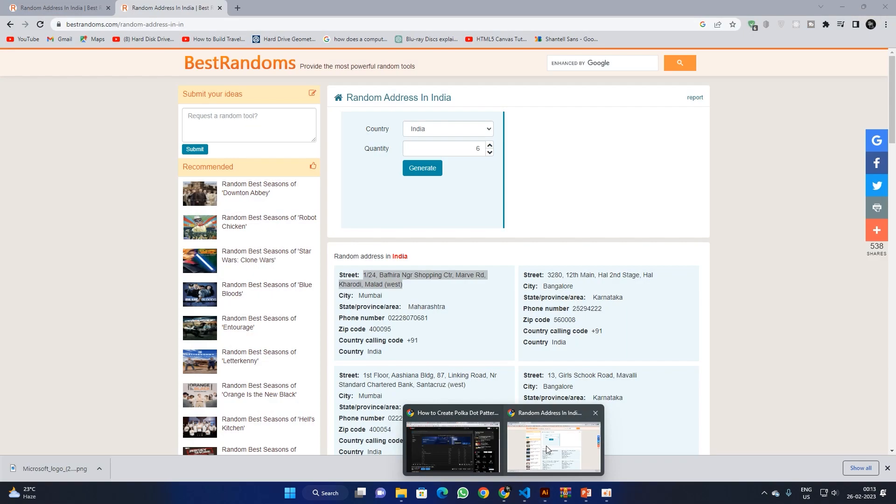
click(567, 446)
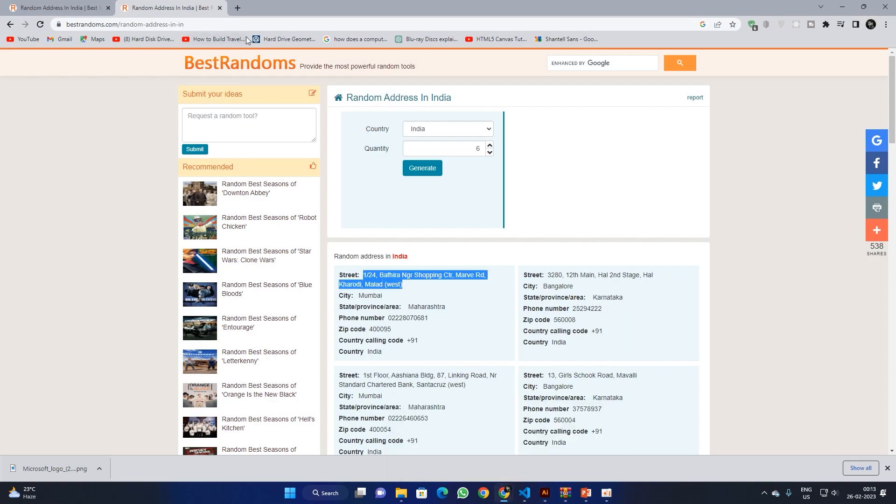
click(240, 13)
text(i)
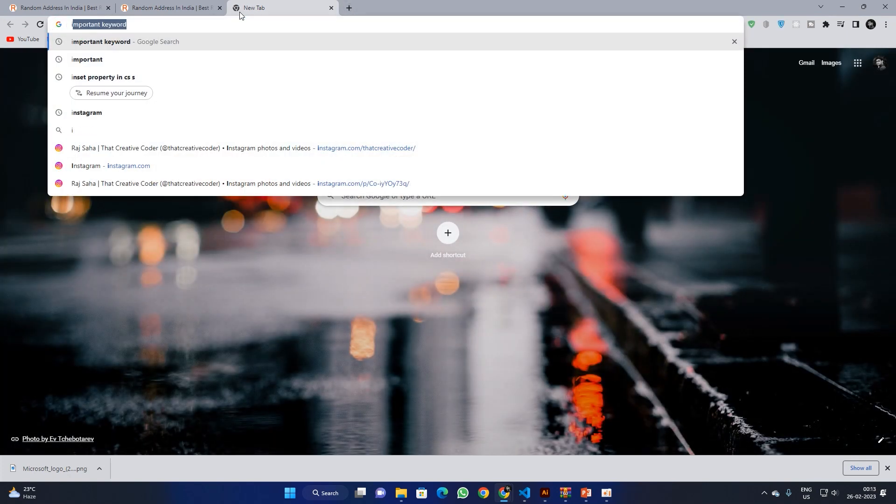
text(love)
key(Return)
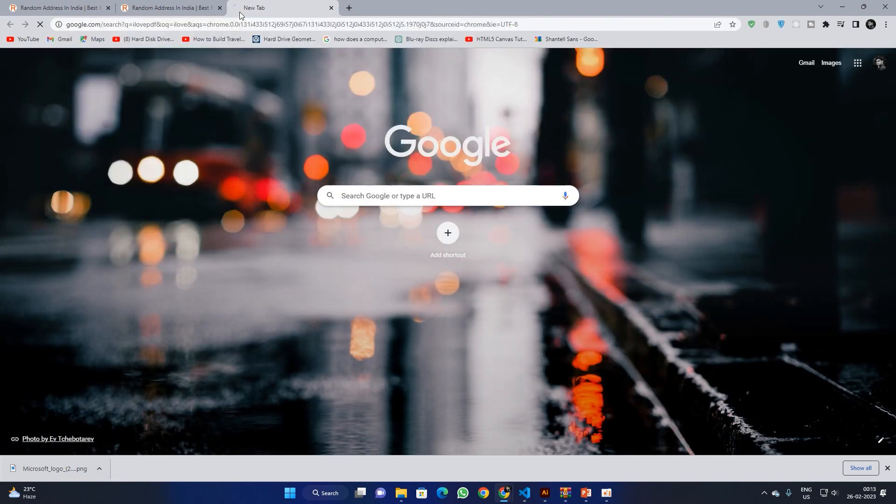
click(178, 164)
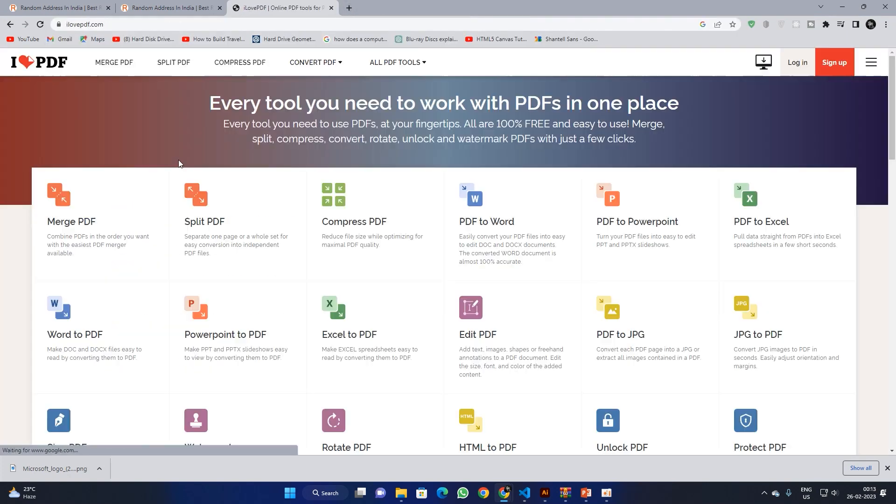
click(98, 226)
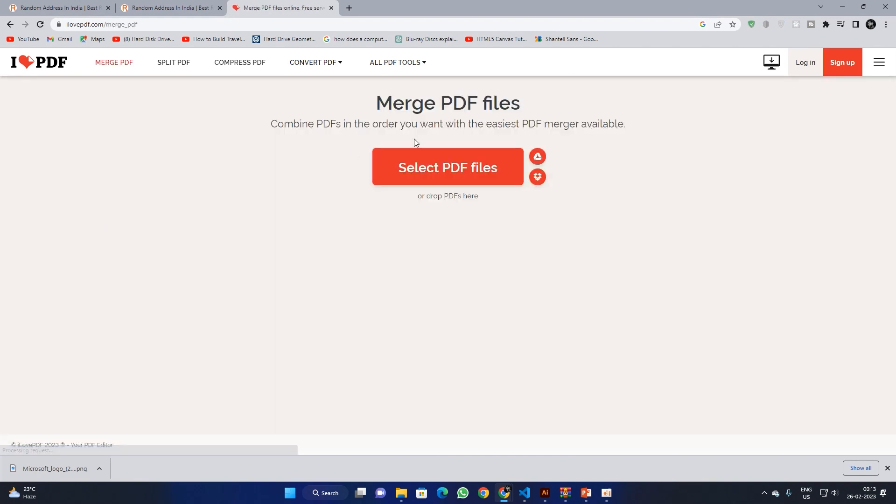
Step: Upload both PDFs, put front side.pdf first, merge them and download the result
click(472, 181)
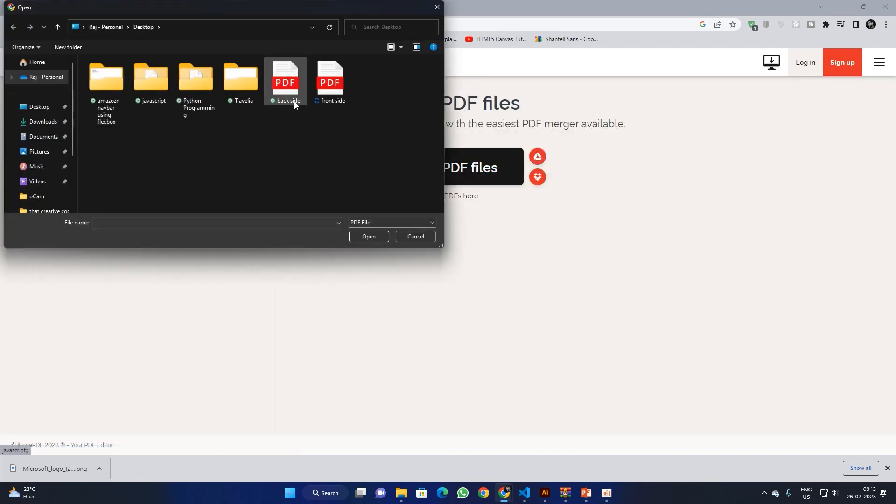
drag(280, 118, 332, 93)
click(372, 237)
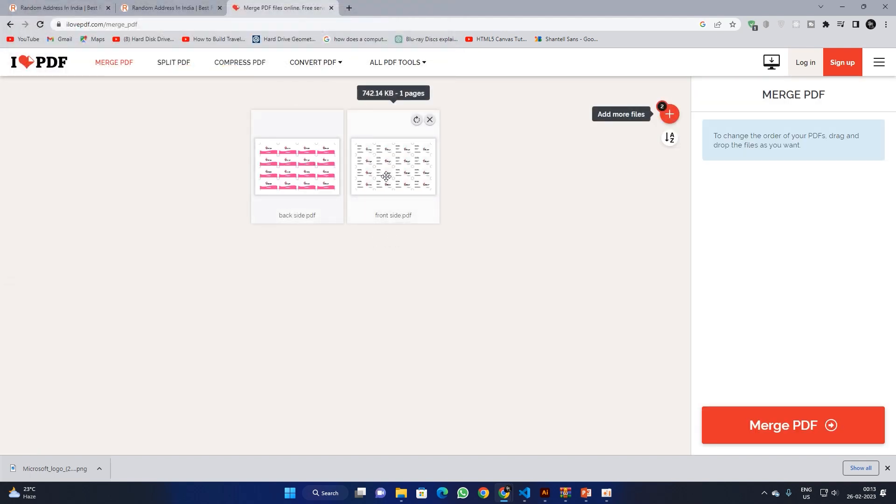
drag(386, 175, 285, 190)
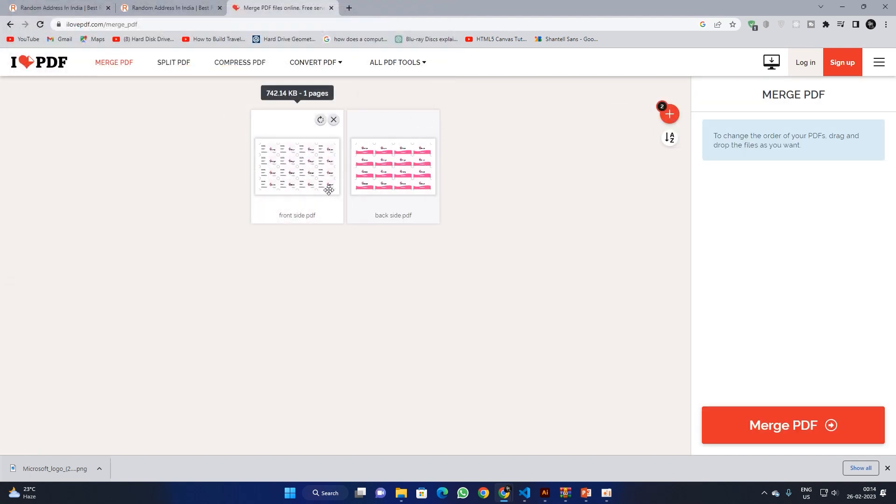
click(805, 421)
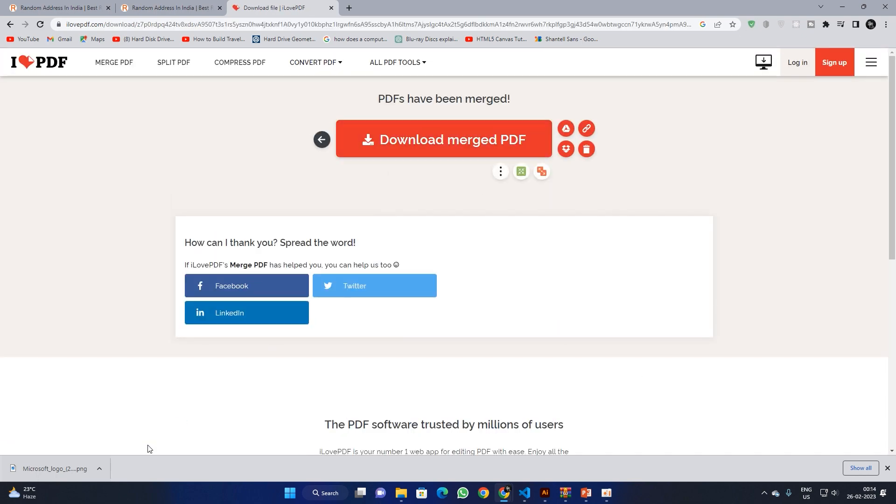
click(366, 237)
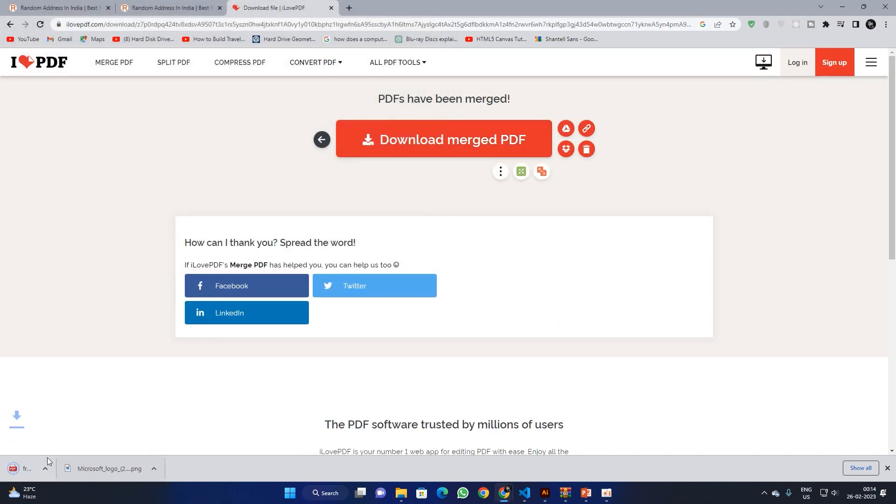
Step: Open front side_merged.pdf and scroll through the front-card page and the pink back-card page
click(46, 470)
scroll(516, 244, down, 10)
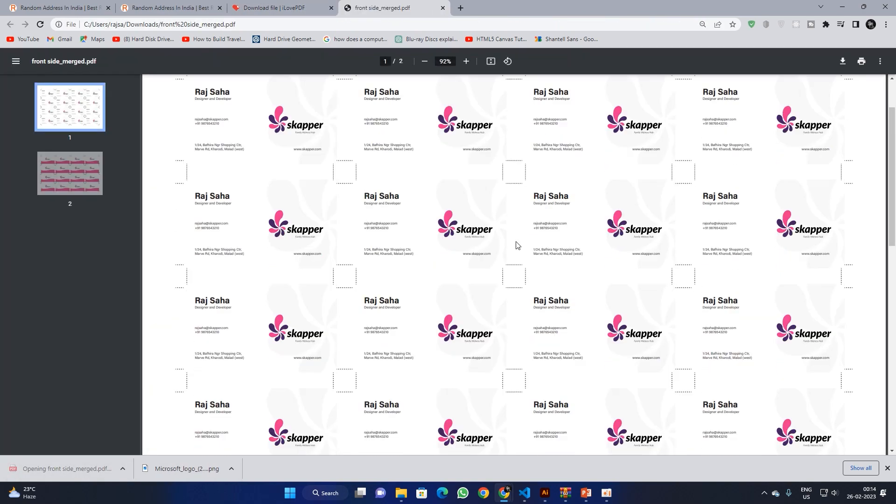
scroll(523, 244, up, 10)
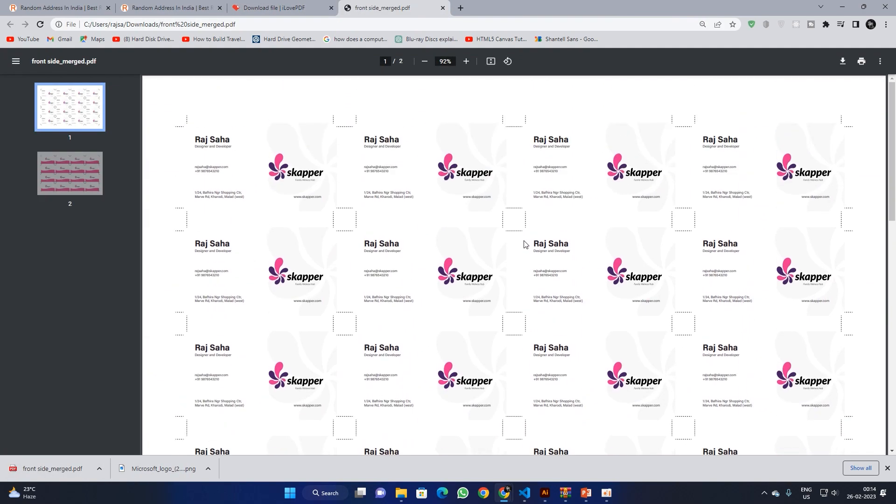
scroll(524, 243, down, 10)
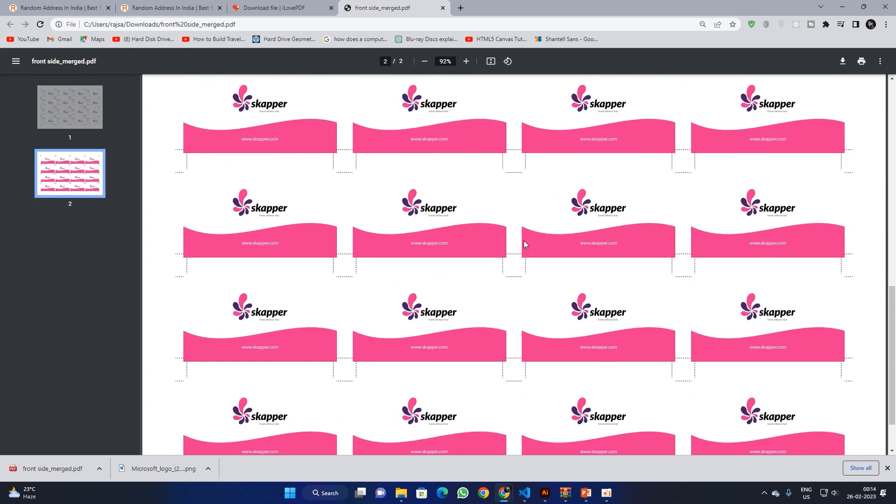
scroll(524, 243, up, 10)
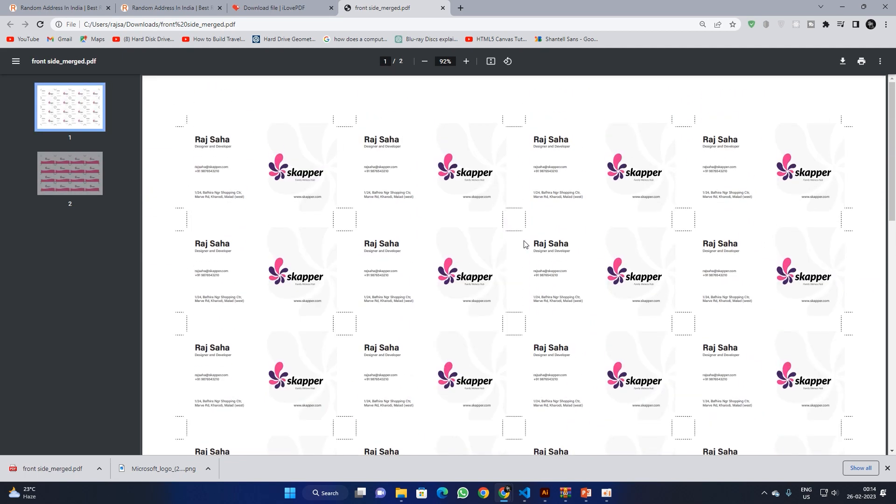
ctrl+scroll(532, 244, down, 5)
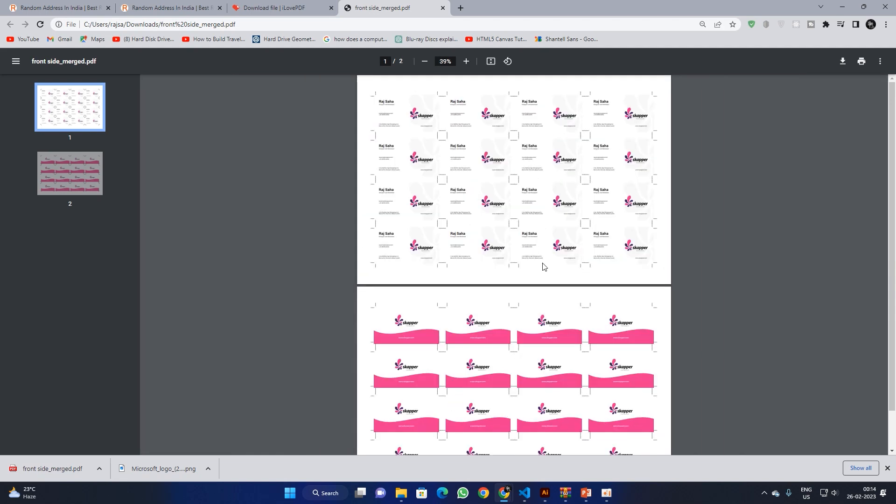
scroll(543, 266, down, 1)
scroll(542, 266, up, 1)
ctrl+scroll(543, 267, up, 3)
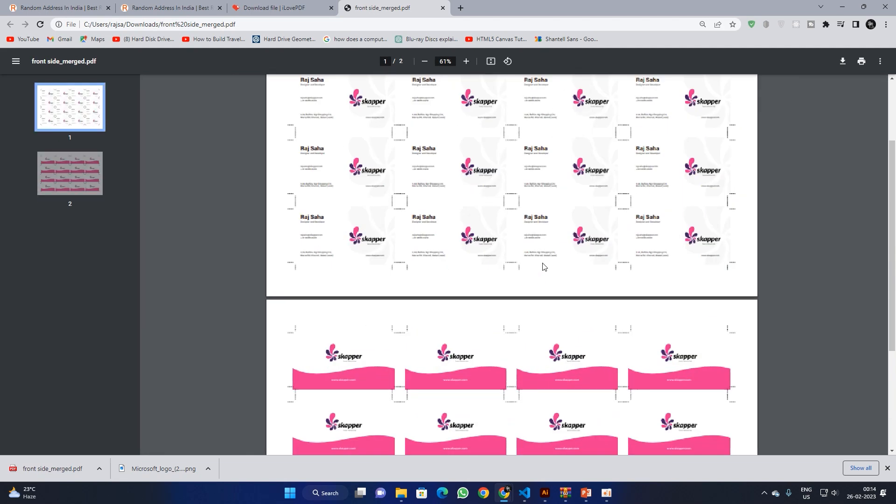
ctrl+scroll(543, 267, up, 4)
scroll(541, 271, down, 6)
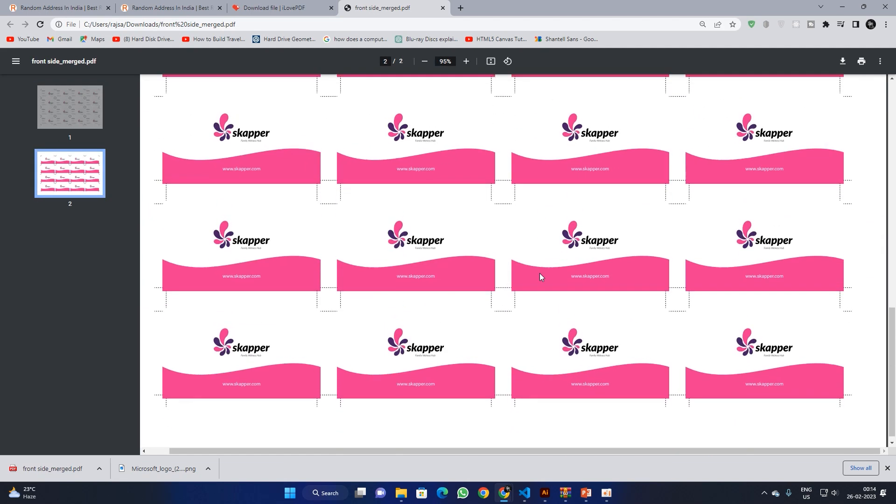
scroll(540, 274, up, 10)
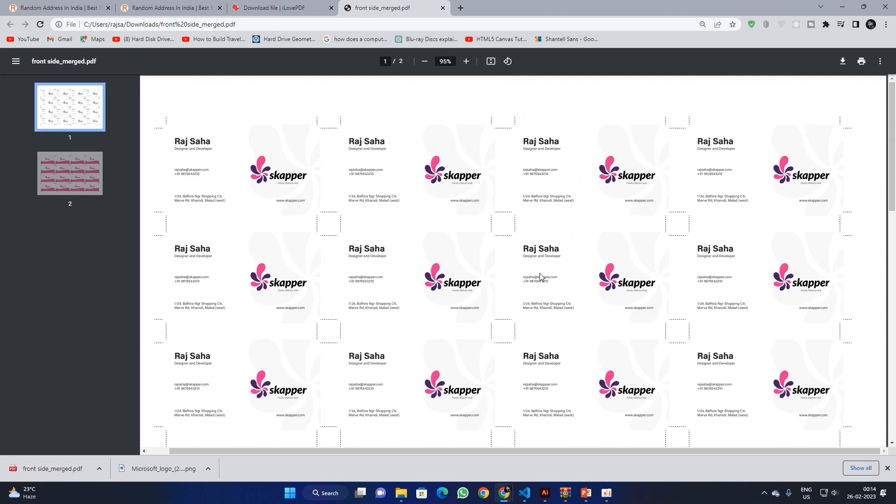